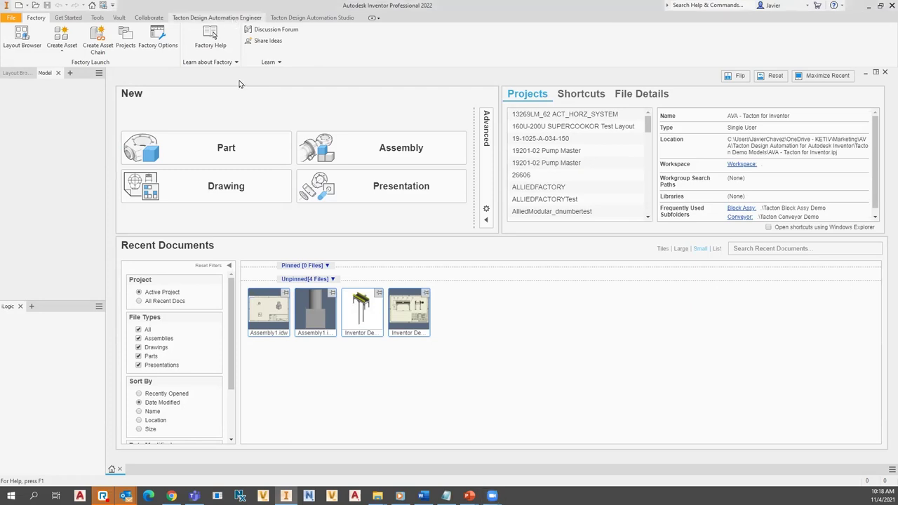
# Open the recent Inventor Demo - Conveyor assembly and accept opening its connected TCX document in DA Studio.
pyautogui.click(306, 20)
pyautogui.click(233, 19)
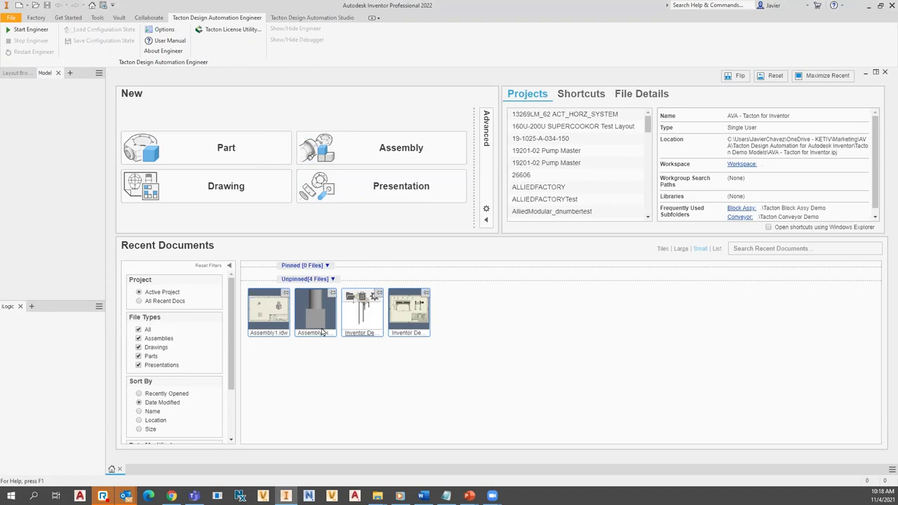
pyautogui.doubleClick(365, 327)
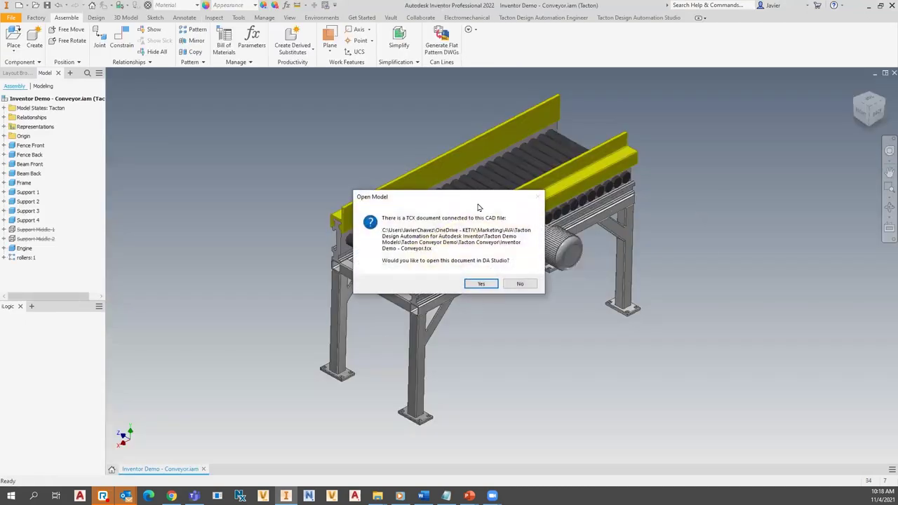
pyautogui.moveTo(471, 197); pyautogui.dragTo(775, 219)
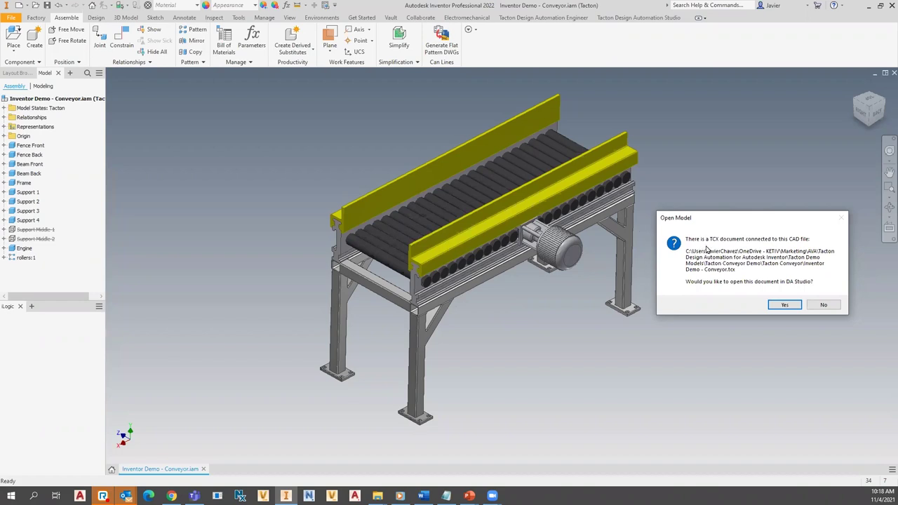
pyautogui.click(785, 305)
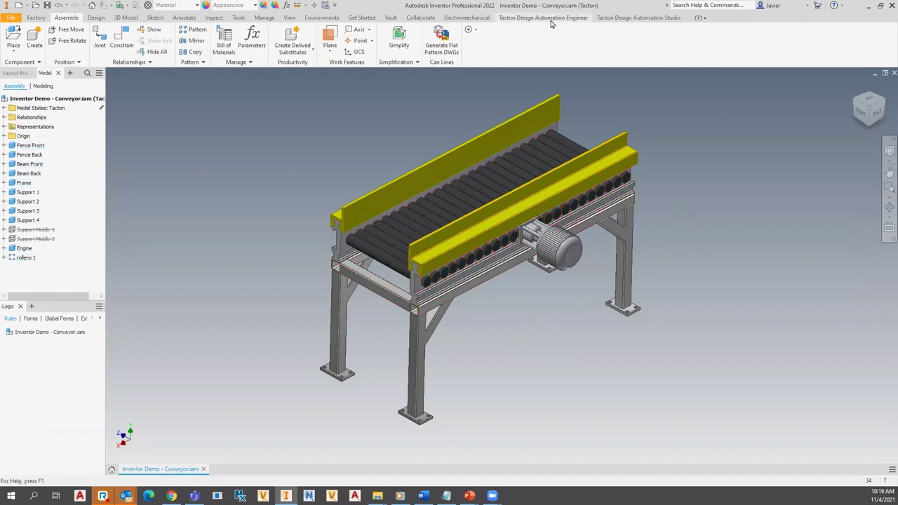
# Display the Tacton Design Automation Studio beside the conveyor model.
pyautogui.click(633, 21)
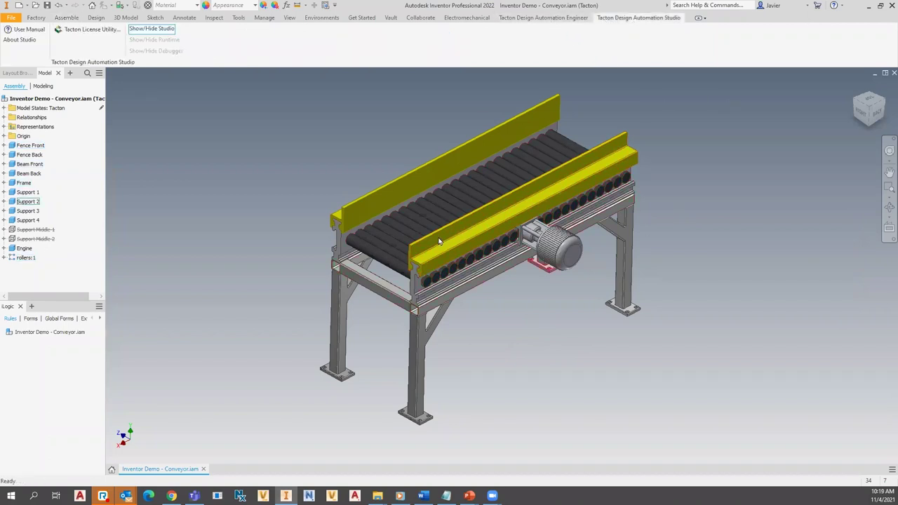
pyautogui.click(160, 31)
pyautogui.click(160, 31)
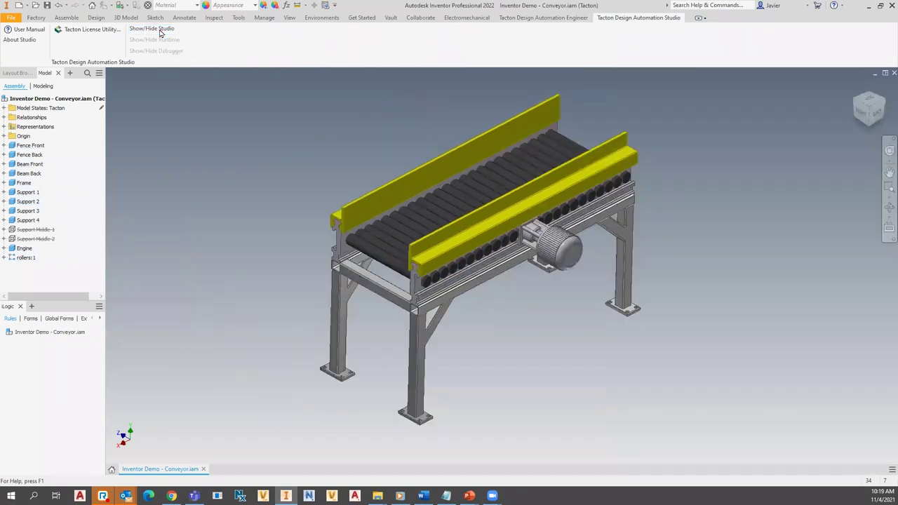
pyautogui.click(160, 32)
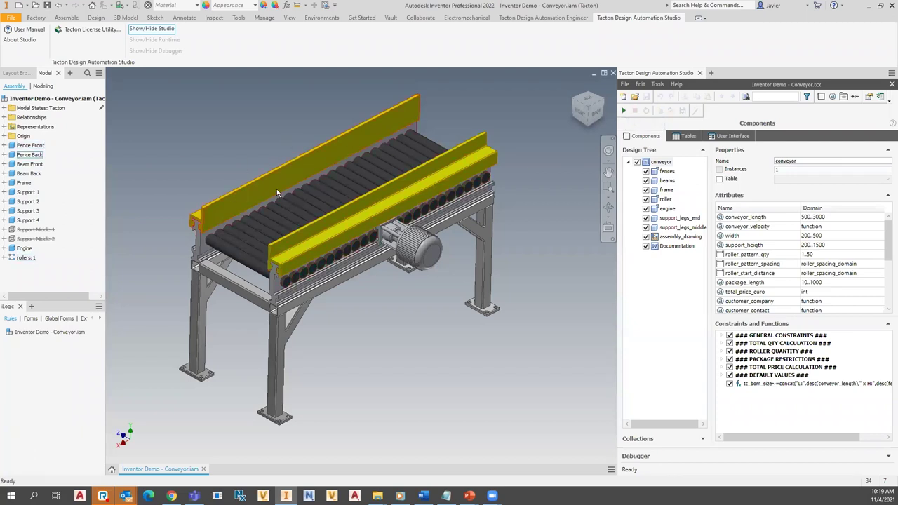
# Start the Tacton runtime for the conveyor, bring up its Conveyor Configurator and move the window clear of the model.
pyautogui.click(623, 112)
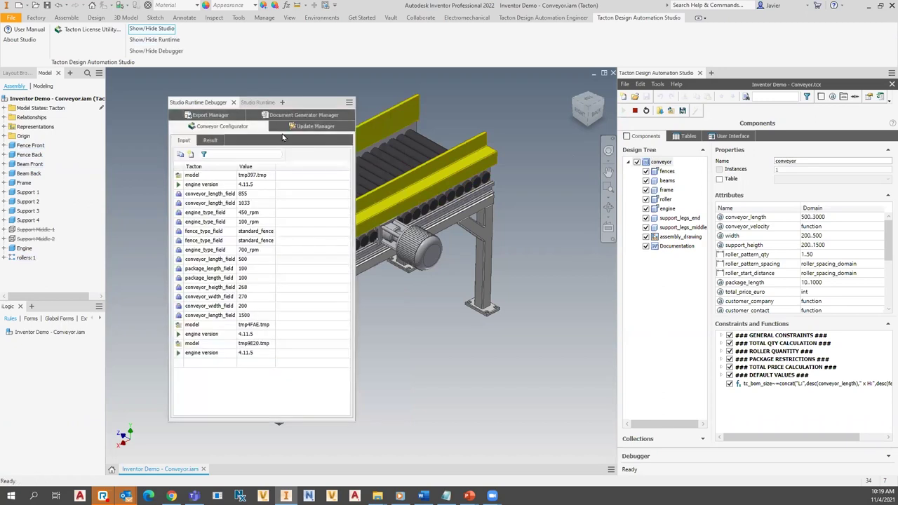
pyautogui.click(256, 102)
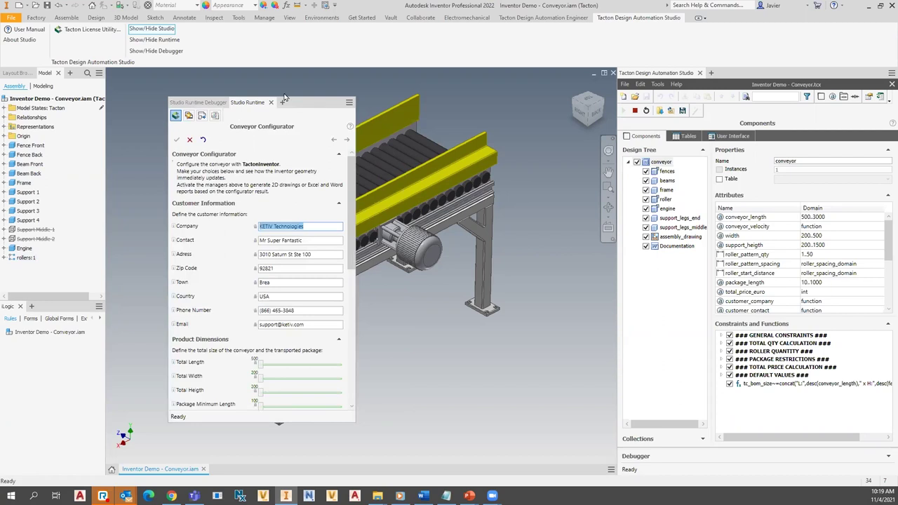
pyautogui.moveTo(284, 97); pyautogui.dragTo(236, 63)
# Set the conveyor's total length to 1500 in the product dimensions.
pyautogui.moveTo(303, 143); pyautogui.dragTo(303, 218)
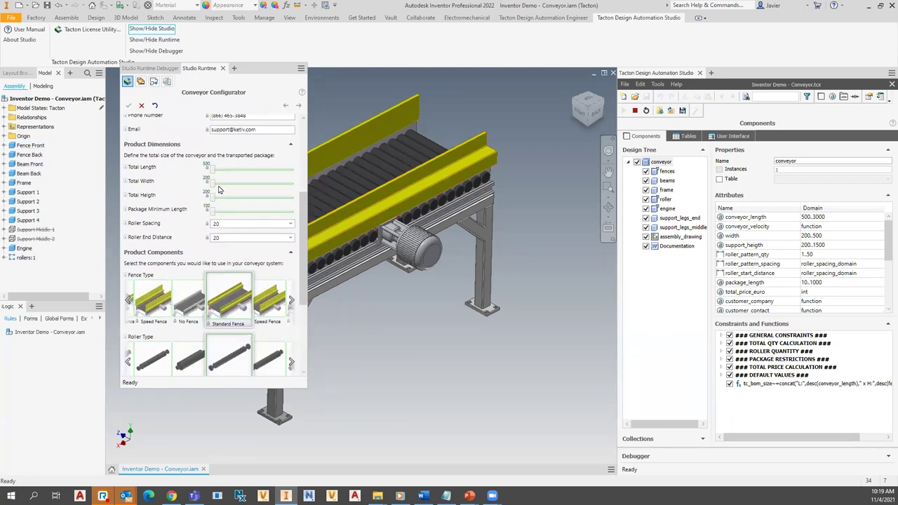
pyautogui.moveTo(217, 172)
pyautogui.moveTo(214, 173); pyautogui.dragTo(249, 170)
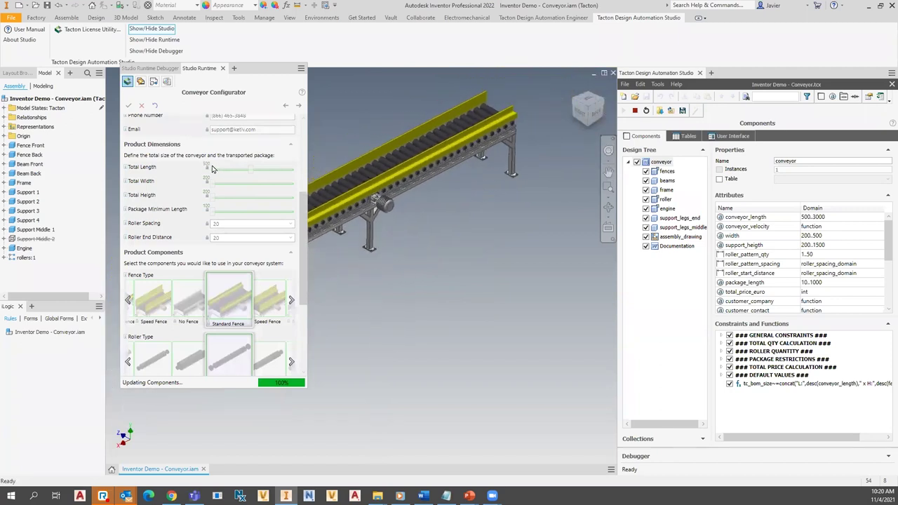
pyautogui.click(253, 171)
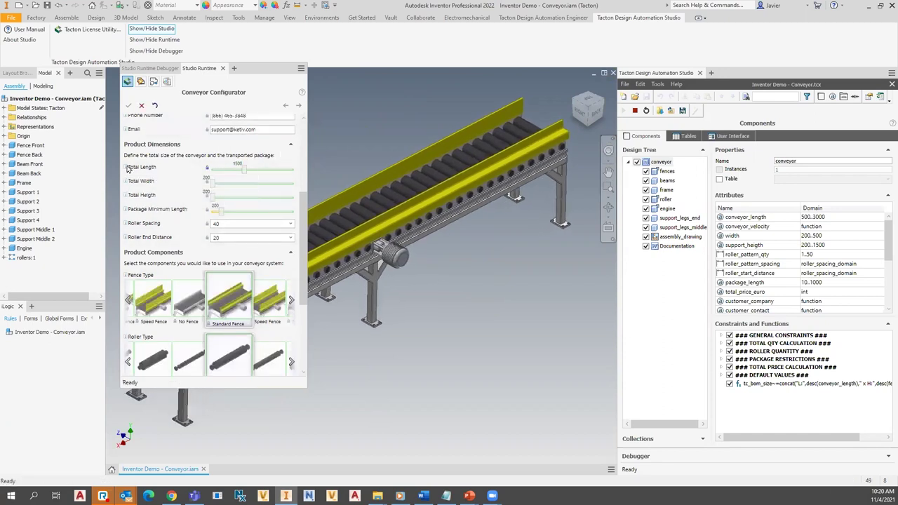
# Set the conveyor's total width to 250.
pyautogui.moveTo(125, 170)
pyautogui.moveTo(199, 180)
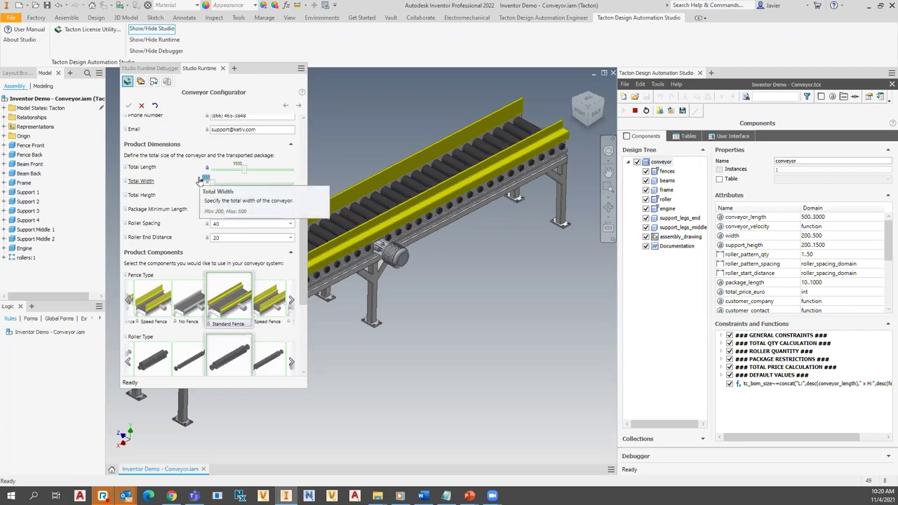
pyautogui.click(199, 180)
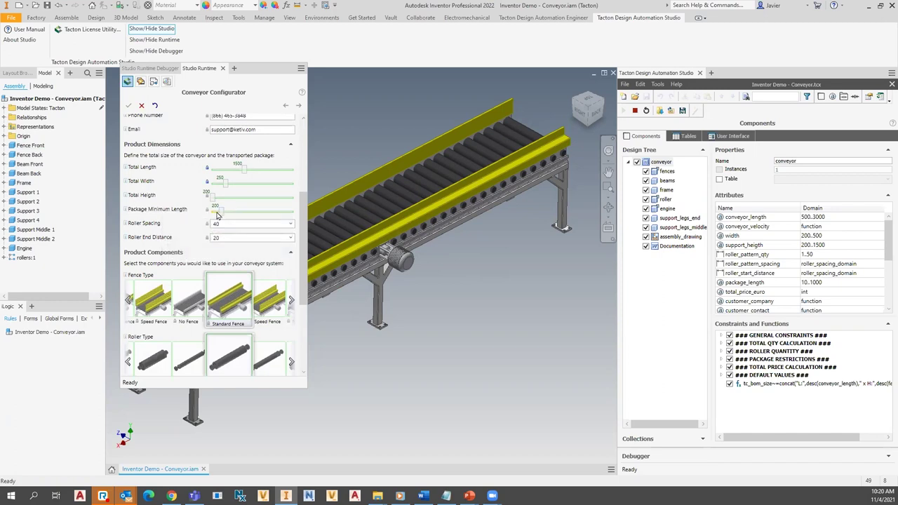
# Try to set the package minimum length to 100 and decline the proposed total length change.
pyautogui.moveTo(222, 215); pyautogui.dragTo(214, 215)
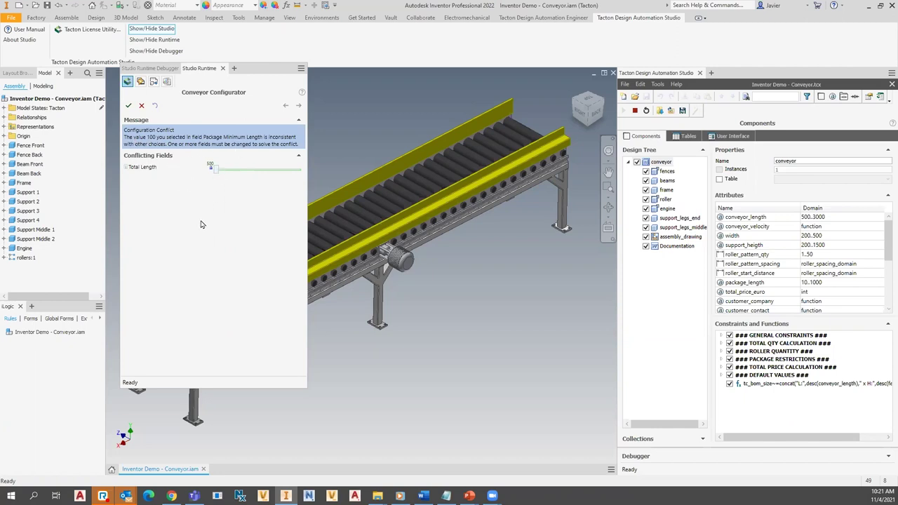
pyautogui.click(141, 106)
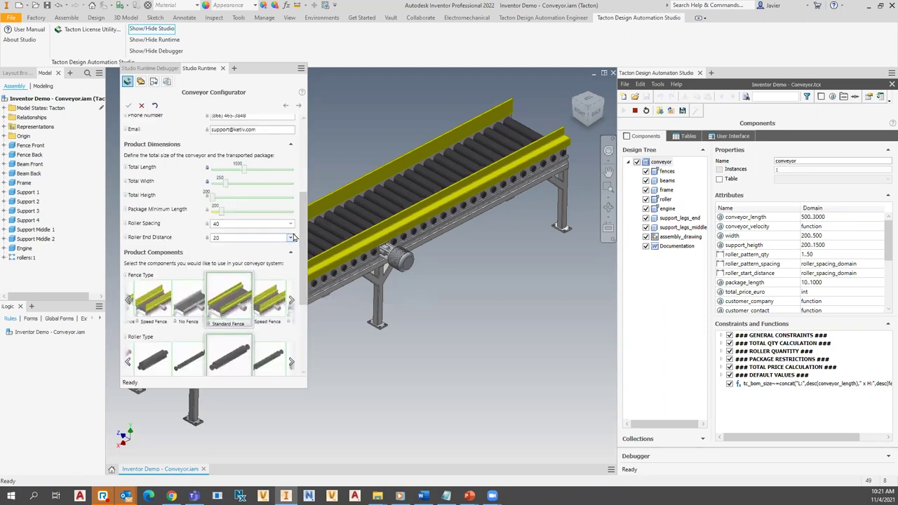
# Choose Engine 700 RPM as the conveyor's engine among the product components.
pyautogui.moveTo(303, 231); pyautogui.dragTo(303, 277)
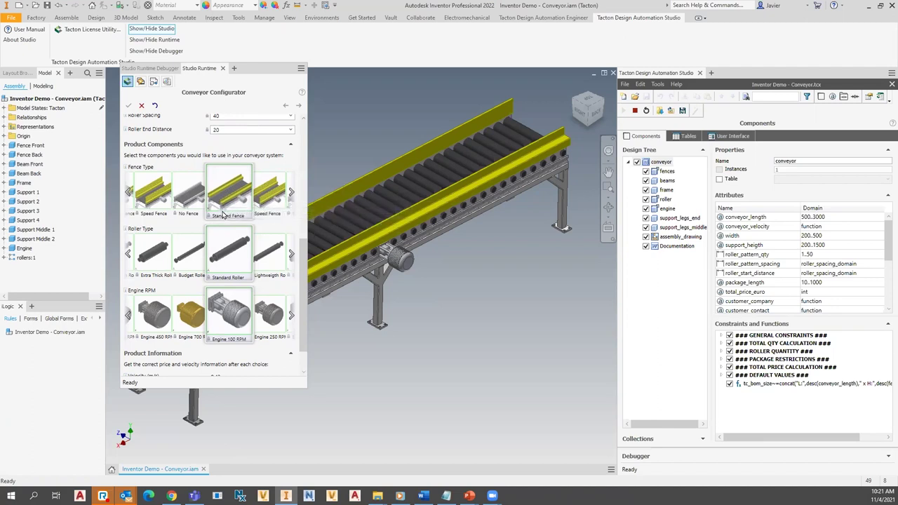
pyautogui.click(189, 317)
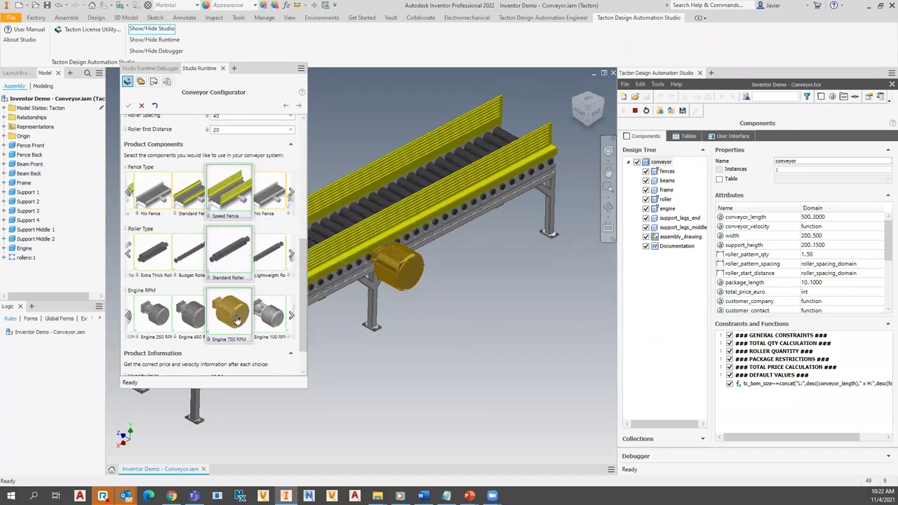
# Change the fence type to Standard Fence and resolve the resulting conflict by choosing Engine 450 RPM.
pyautogui.click(190, 193)
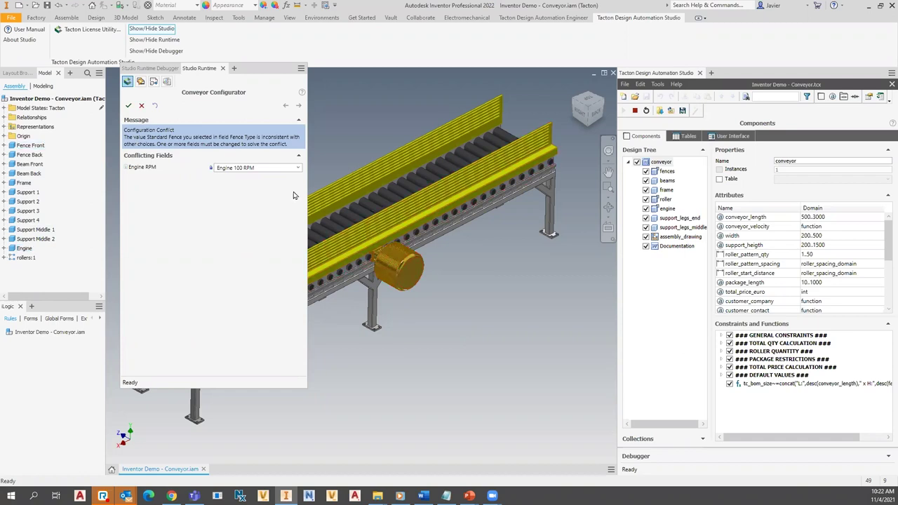
pyautogui.click(298, 169)
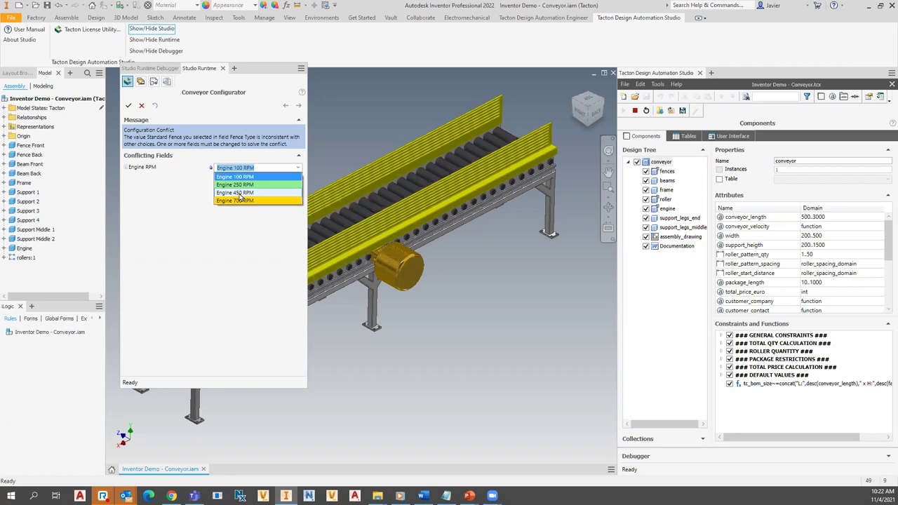
pyautogui.click(239, 194)
pyautogui.click(129, 105)
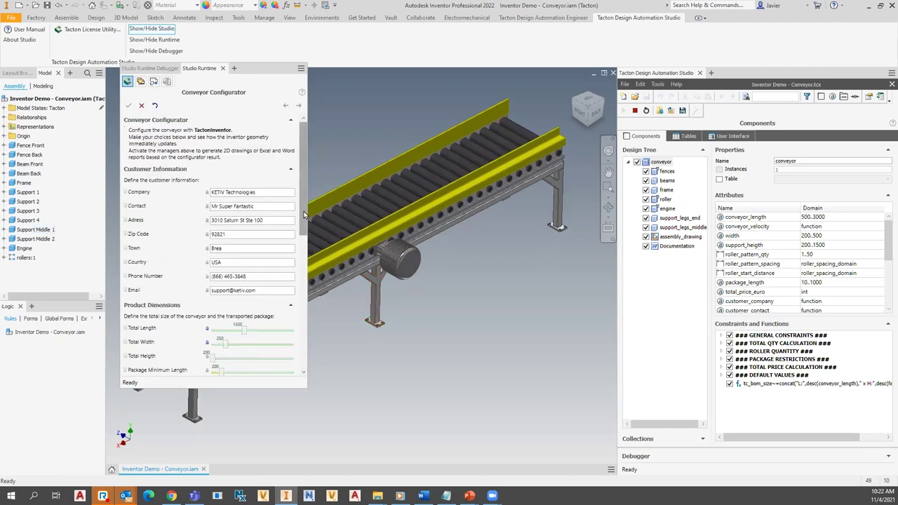
# Review the product information for the configured conveyor, enlarging the configurator window to fit it.
pyautogui.moveTo(305, 212); pyautogui.dragTo(300, 352)
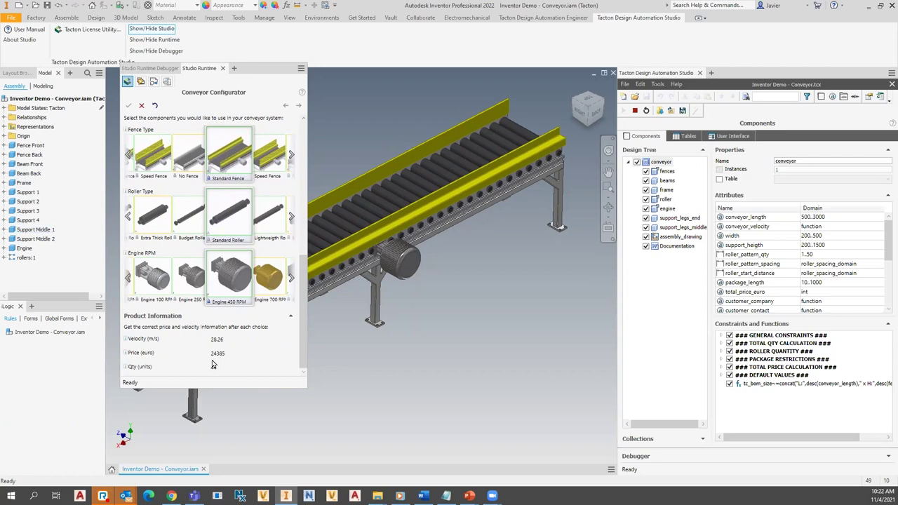
pyautogui.moveTo(305, 388); pyautogui.dragTo(333, 419)
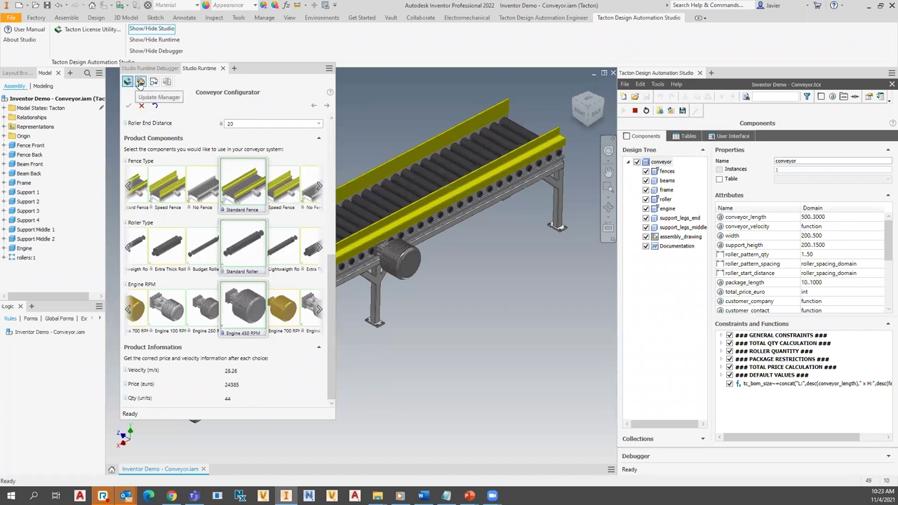
# Open the mapped Inventor Demo - Conveyor drawing through the Update Manager and inspect its views and parts list.
pyautogui.click(140, 83)
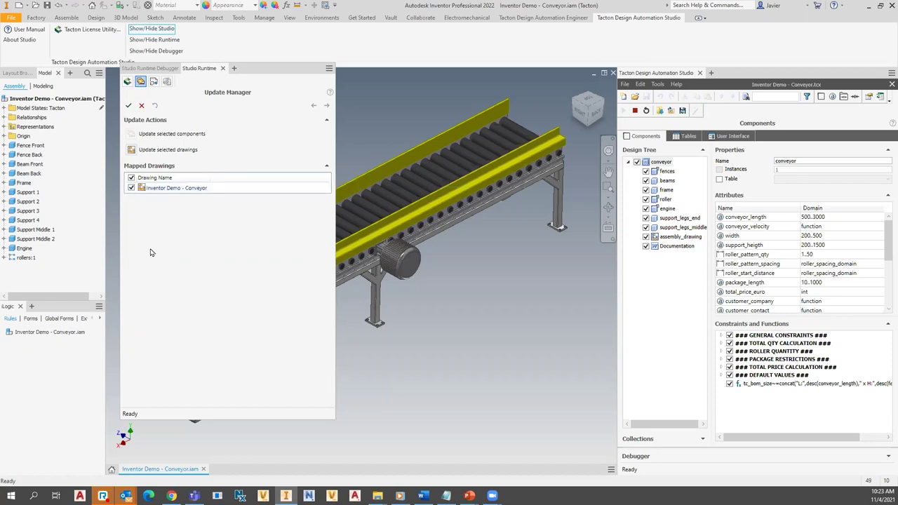
pyautogui.doubleClick(161, 189)
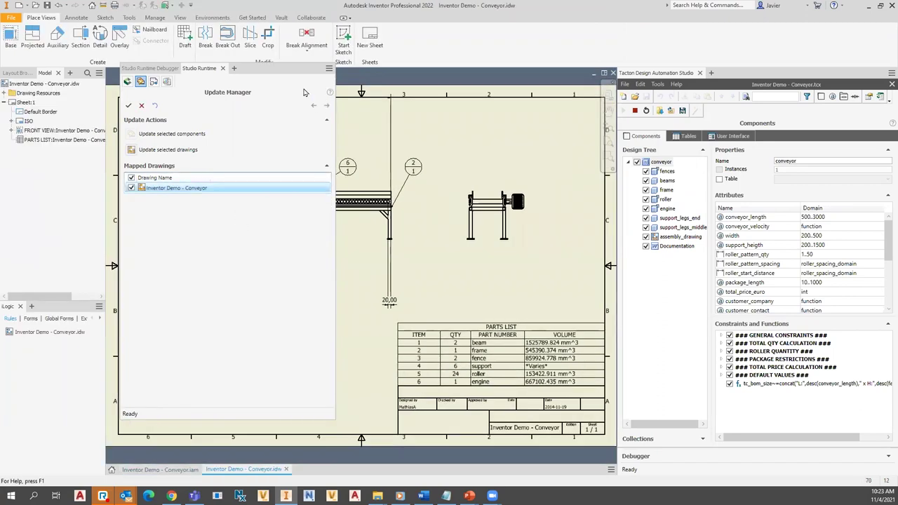
pyautogui.moveTo(293, 73); pyautogui.dragTo(37, 173)
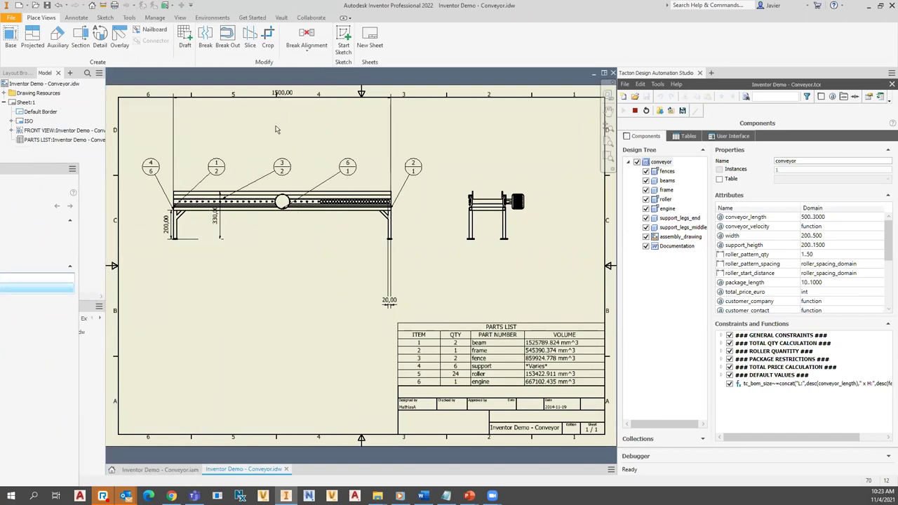
pyautogui.moveTo(49, 170); pyautogui.dragTo(191, 89)
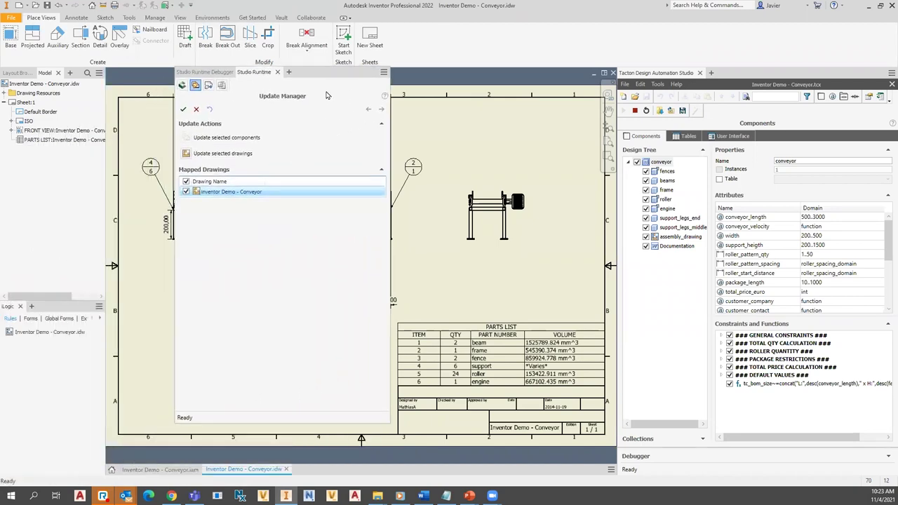
# Generate and open the Quotation document from the Document Generator Manager.
pyautogui.click(181, 85)
pyautogui.moveTo(330, 73); pyautogui.dragTo(245, 88)
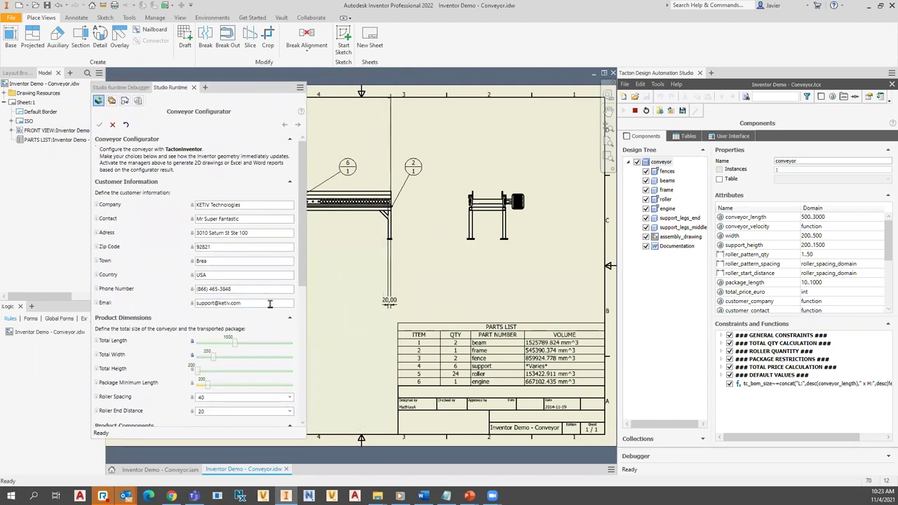
pyautogui.click(138, 102)
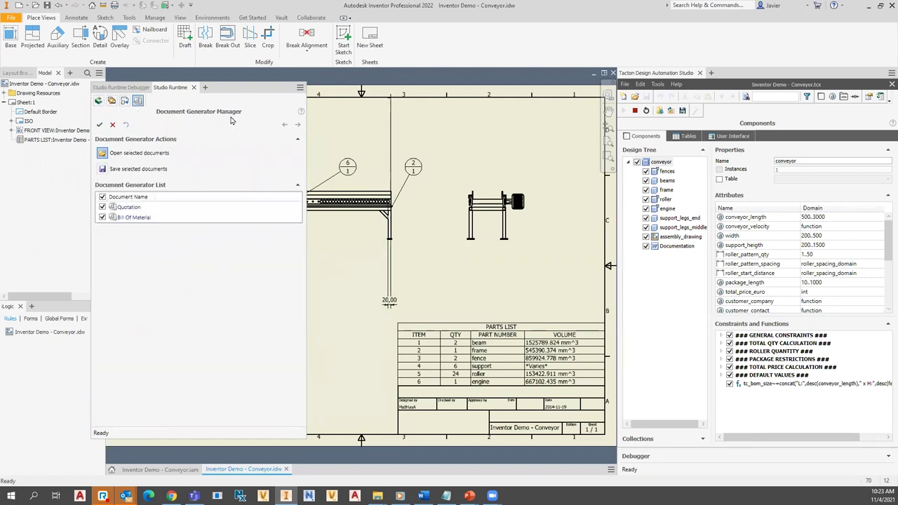
pyautogui.click(124, 209)
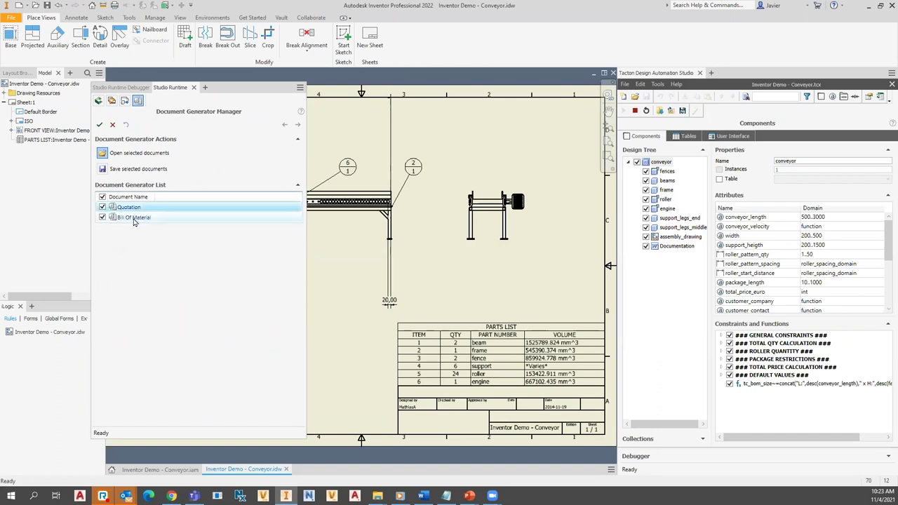
pyautogui.click(136, 217)
pyautogui.click(137, 209)
pyautogui.doubleClick(138, 209)
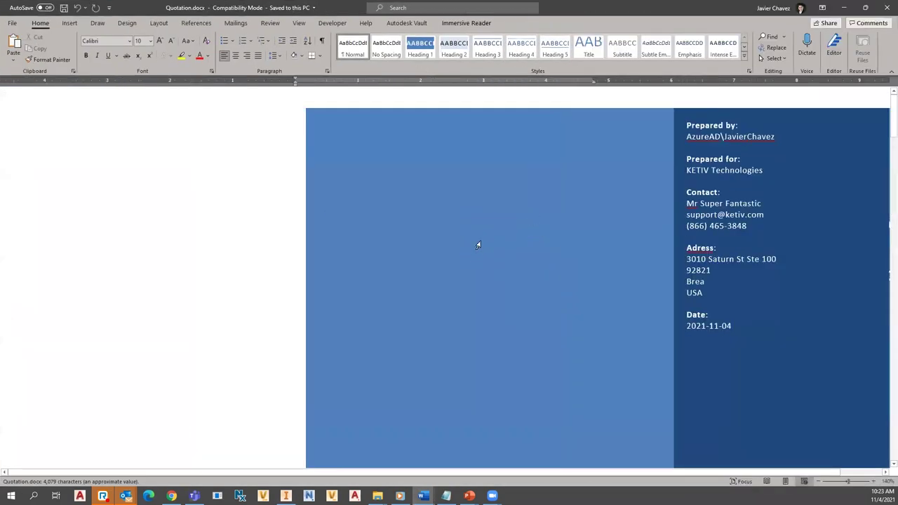
# Show the generated quotation in Print Layout and examine its cover page with the customer information.
pyautogui.scroll(-3, 471, 205)
pyautogui.scroll(-7, 475, 217)
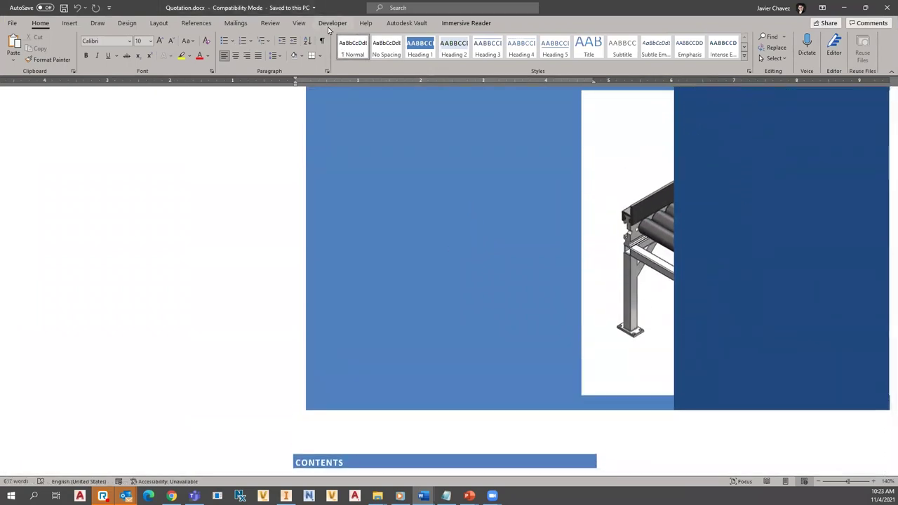
pyautogui.click(299, 23)
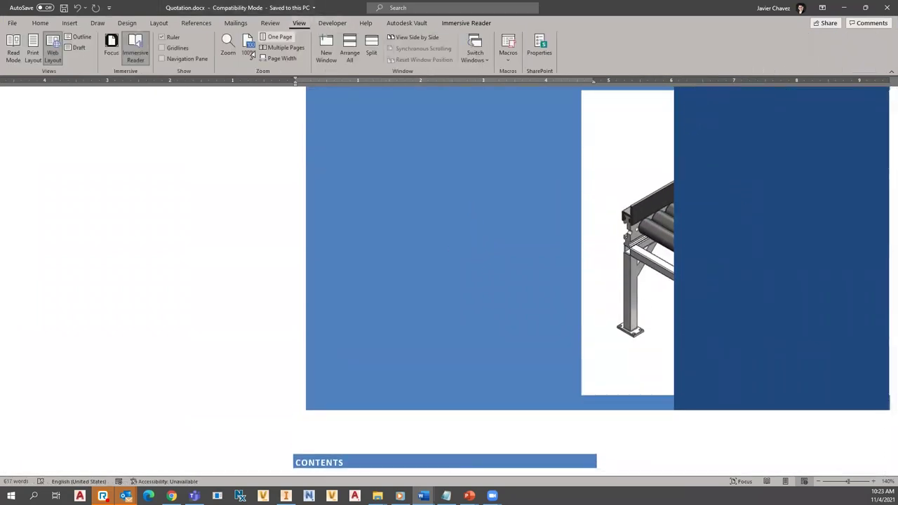
pyautogui.click(35, 56)
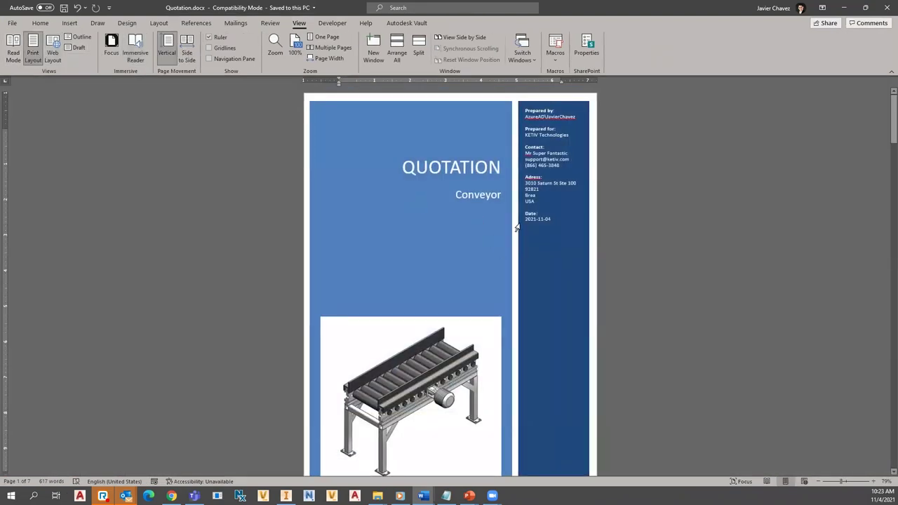
pyautogui.keyDown('ctrl'); pyautogui.scroll(4, 482, 232); pyautogui.keyUp('ctrl')
pyautogui.scroll(-2, 498, 244)
pyautogui.scroll(2, 498, 245)
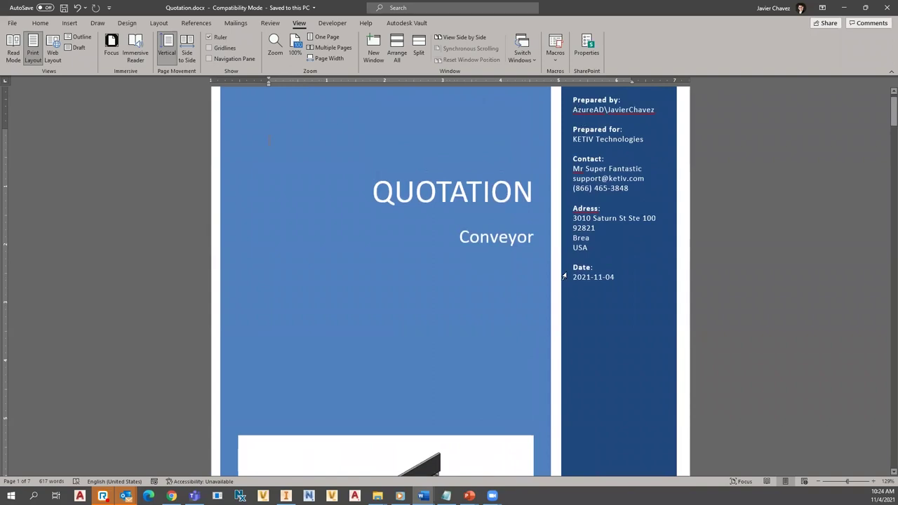
# Review the quotation's table of contents, customer information, solution description and specification table.
pyautogui.scroll(-15, 561, 277)
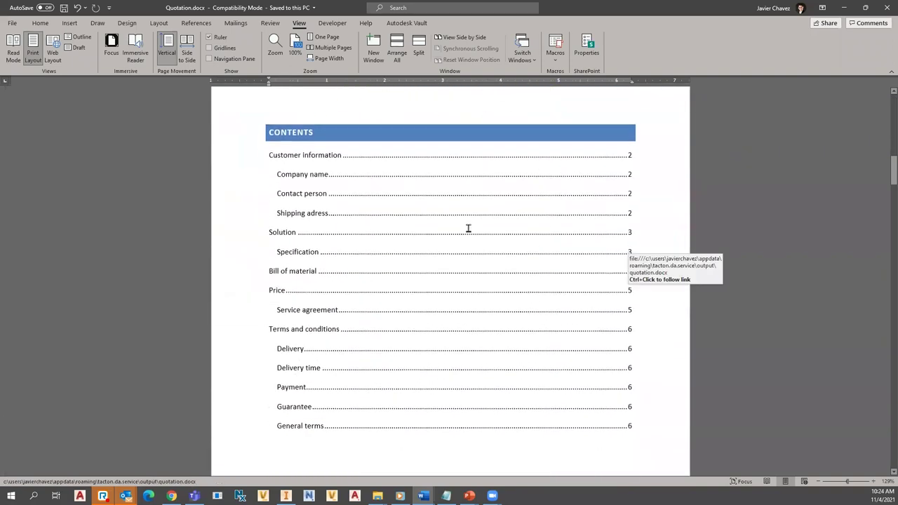
pyautogui.scroll(-10, 404, 353)
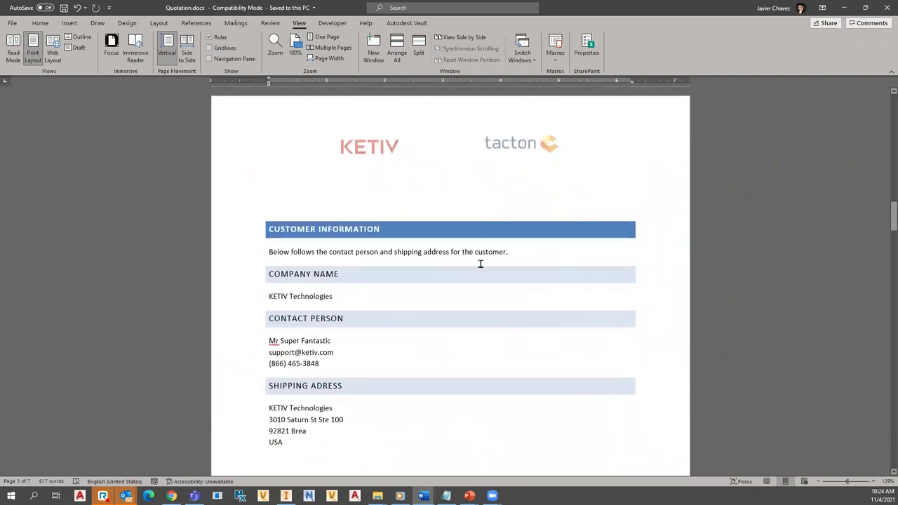
pyautogui.scroll(-2, 388, 324)
pyautogui.scroll(-1, 389, 324)
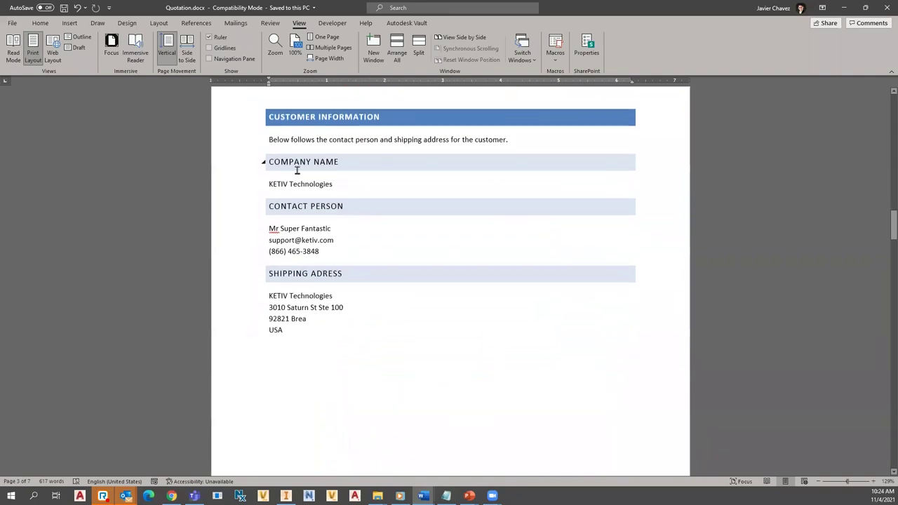
pyautogui.scroll(-12, 373, 266)
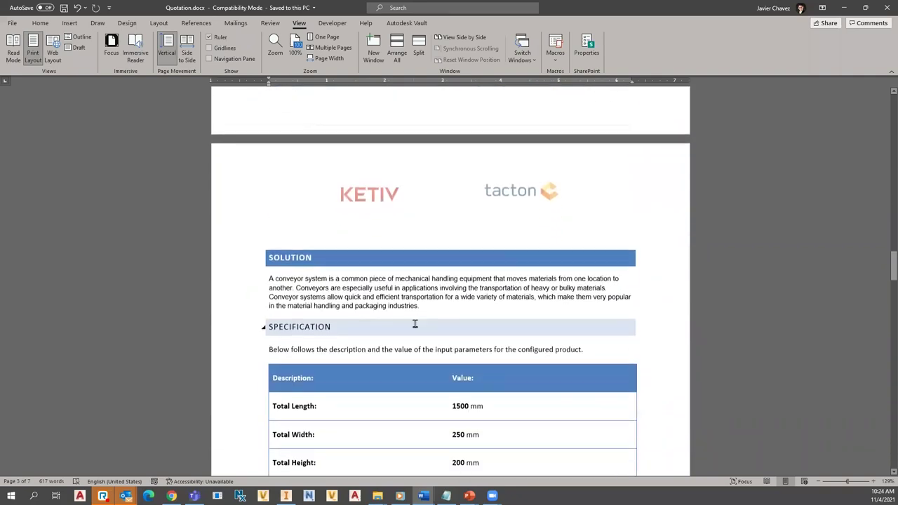
pyautogui.scroll(-6, 418, 332)
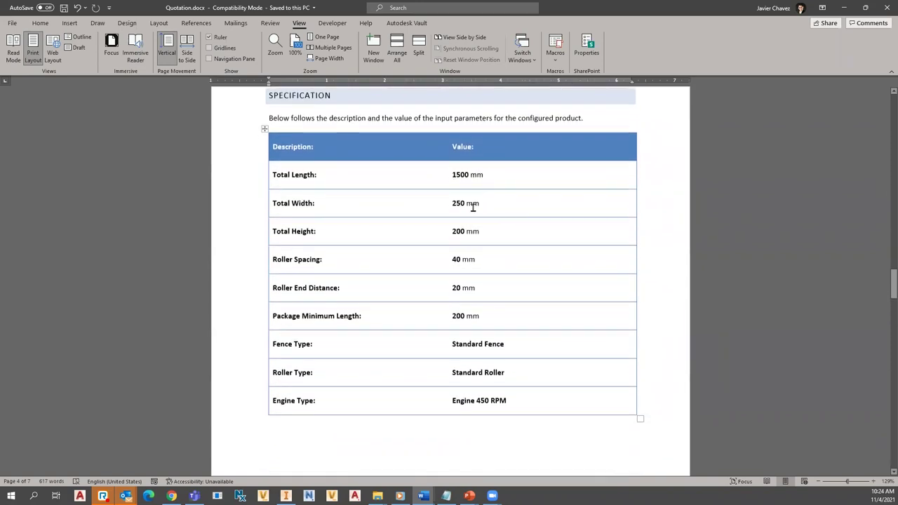
pyautogui.scroll(-5, 436, 236)
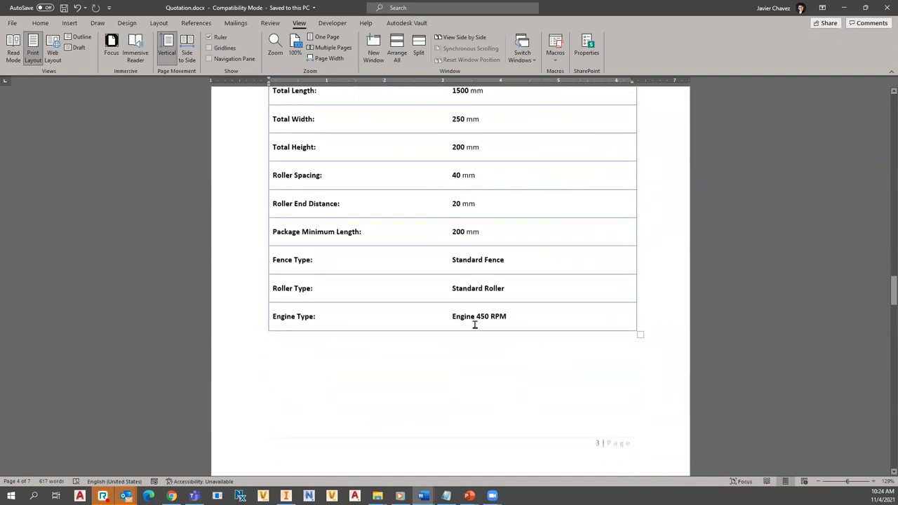
pyautogui.scroll(-6, 453, 306)
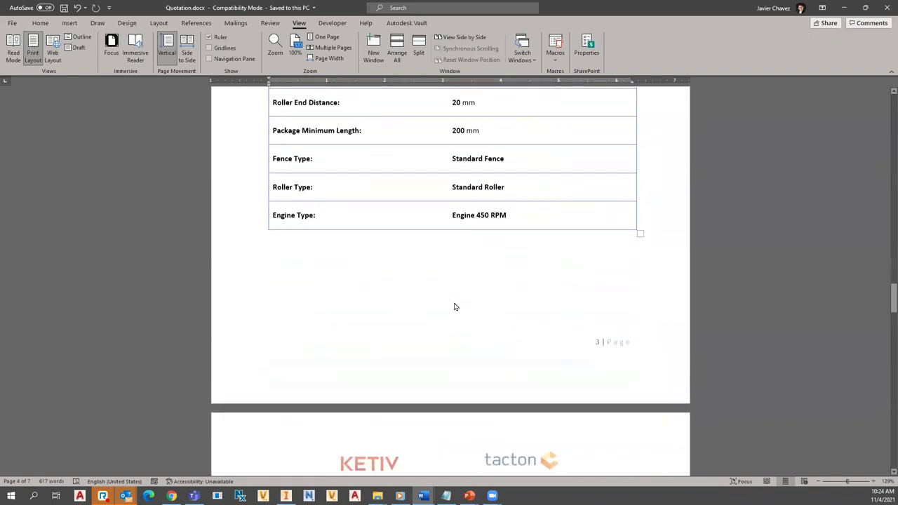
# Examine the quotation's bill of material and price tables, highlighting the total sales price and the service agreement sentence.
pyautogui.scroll(-3, 442, 345)
pyautogui.scroll(-3, 442, 345)
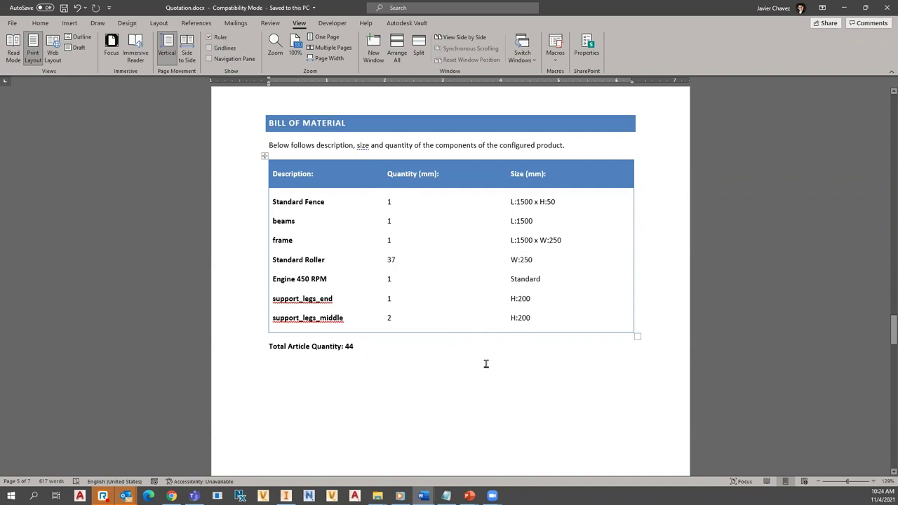
pyautogui.scroll(-3, 431, 335)
pyautogui.scroll(-6, 427, 342)
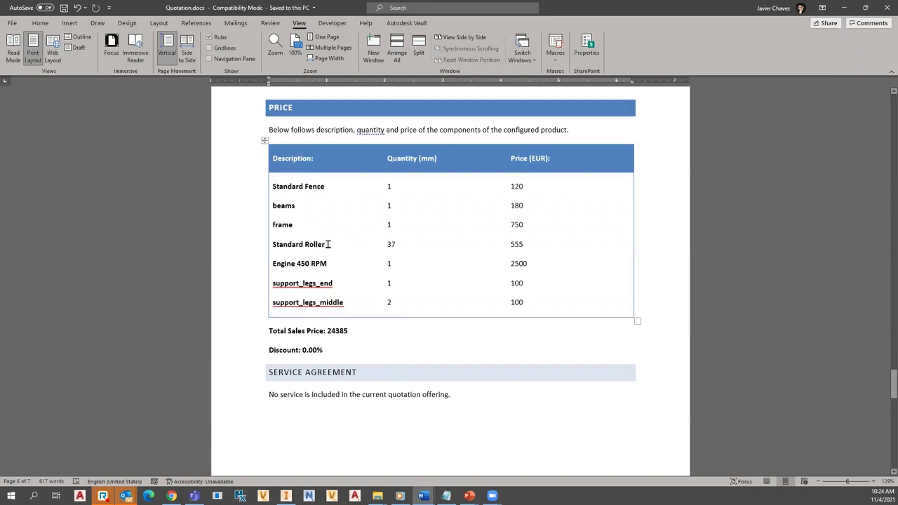
pyautogui.scroll(-3, 371, 341)
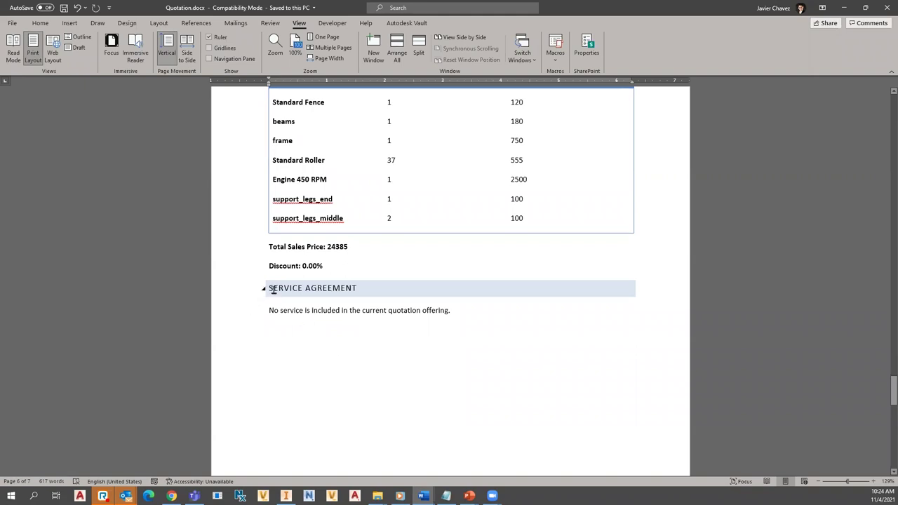
pyautogui.moveTo(267, 310); pyautogui.dragTo(445, 319)
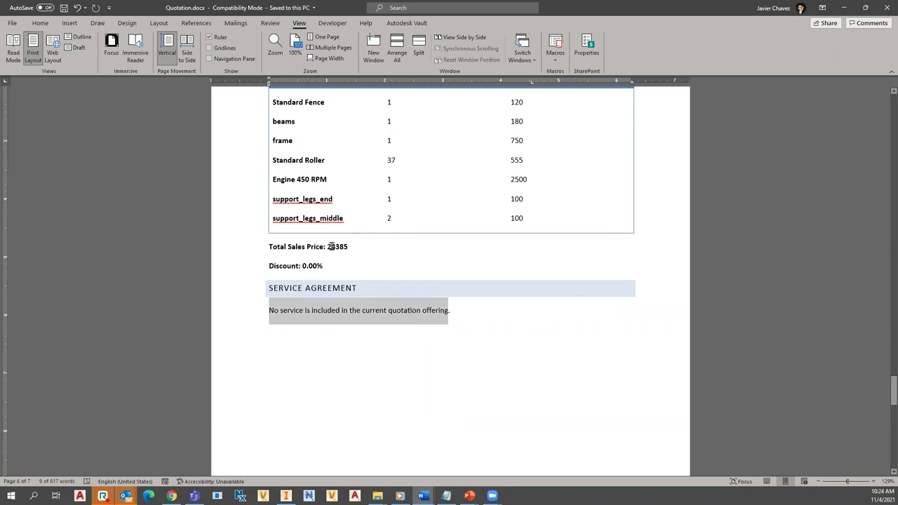
pyautogui.doubleClick(331, 247)
pyautogui.moveTo(267, 311); pyautogui.dragTo(436, 332)
# Close the quotation and the Tacton runtime and studio, and close the conveyor drawing and assembly without saving changes.
pyautogui.click(885, 7)
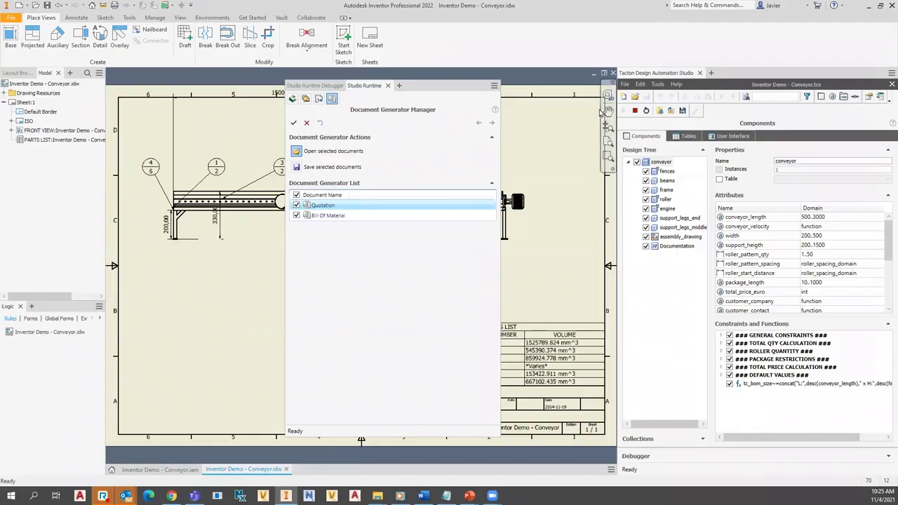
pyautogui.press('Escape')
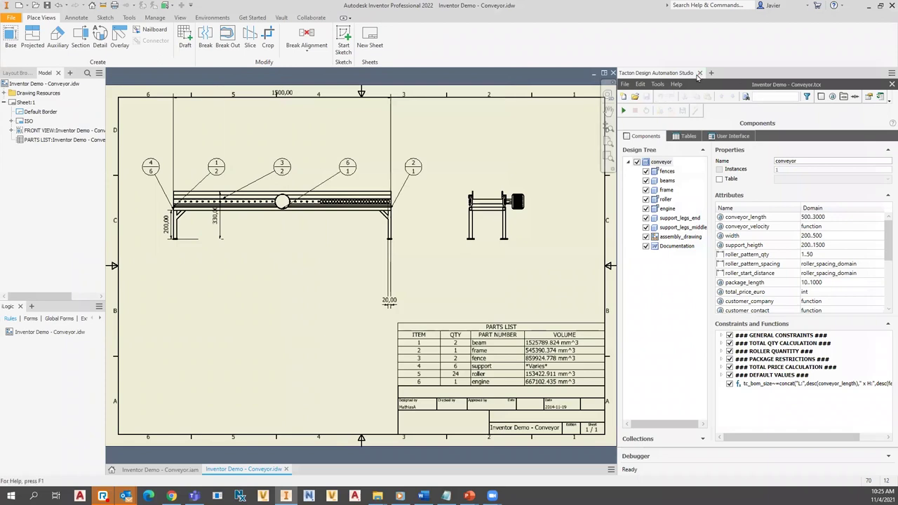
pyautogui.click(700, 73)
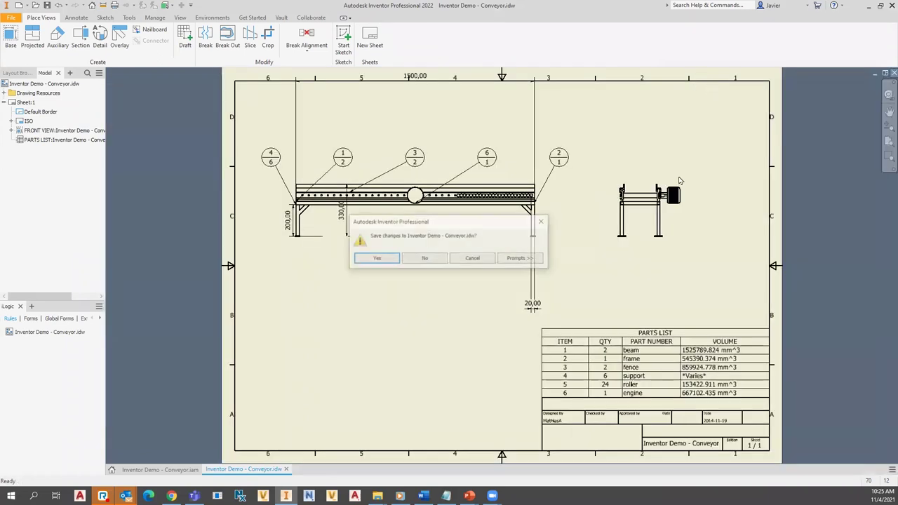
pyautogui.click(426, 259)
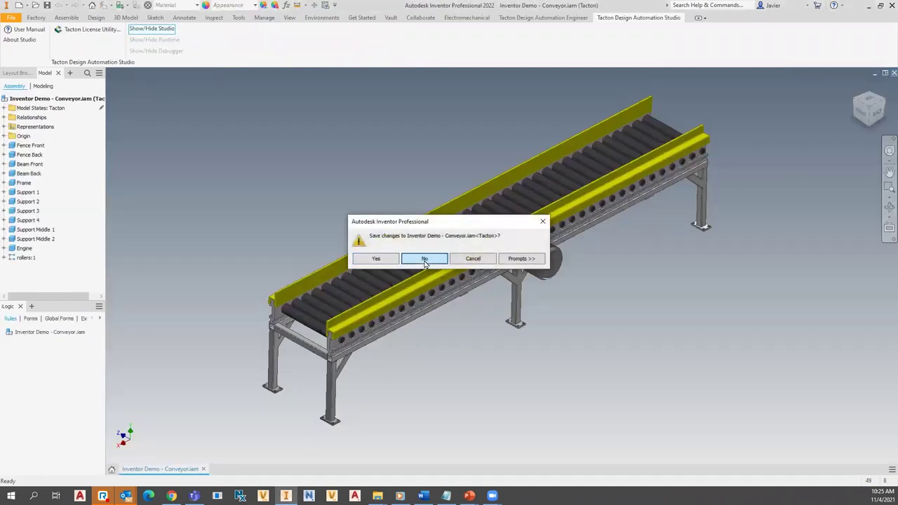
pyautogui.click(424, 259)
# Open the Assembly1.iam assembly of a block and a cylinder and fit it in view.
pyautogui.click(314, 313)
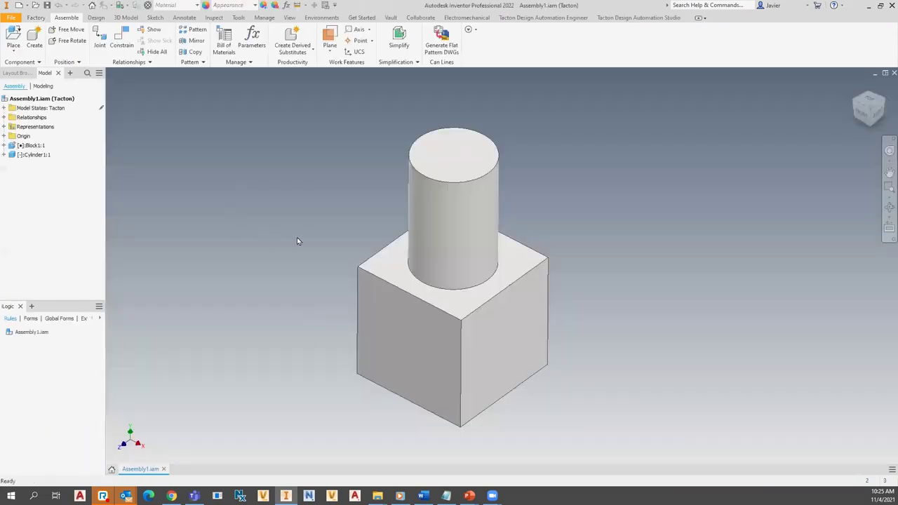
pyautogui.moveTo(296, 238); pyautogui.dragTo(237, 239, button='middle')
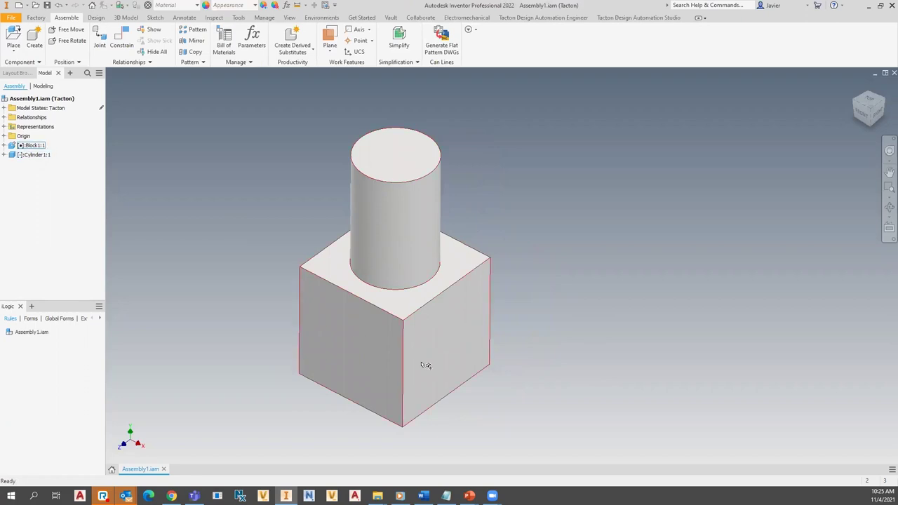
pyautogui.press('F5')
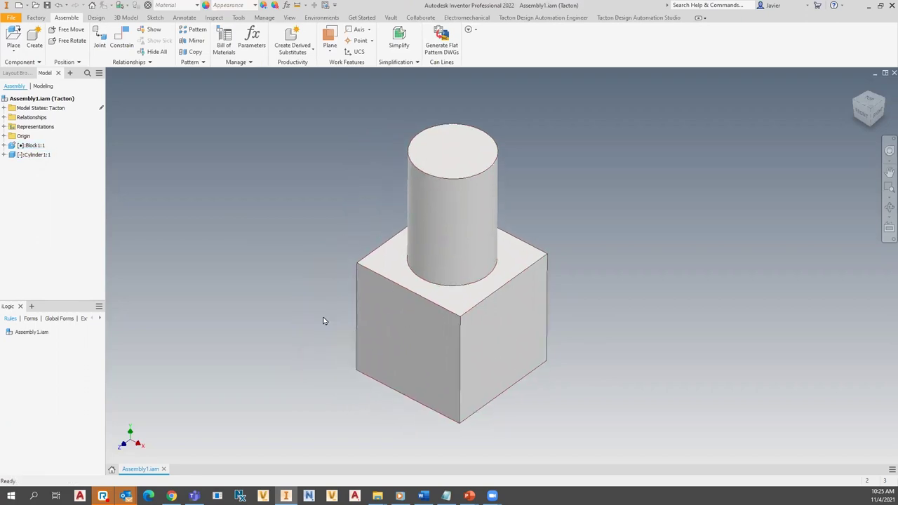
# Examine the model parameters of the cylinder part and of the block part, returning to the assembly each time.
pyautogui.doubleClick(454, 230)
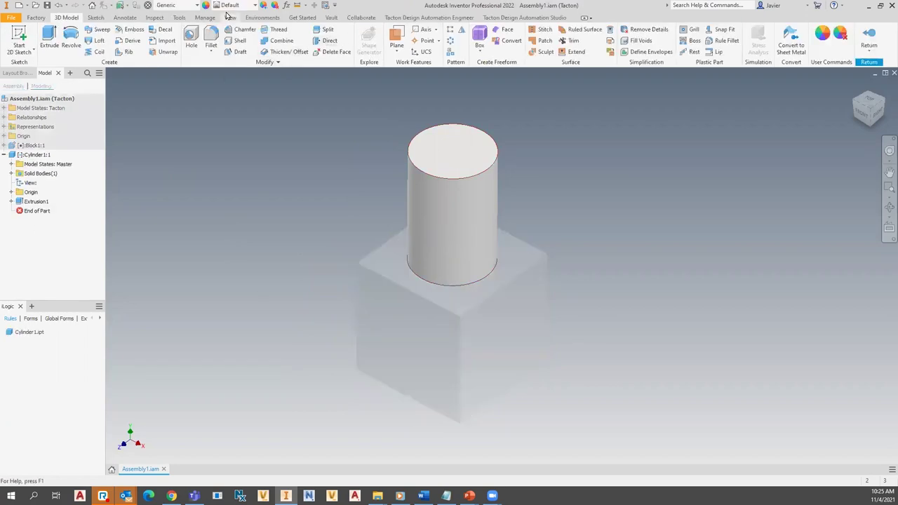
pyautogui.click(289, 6)
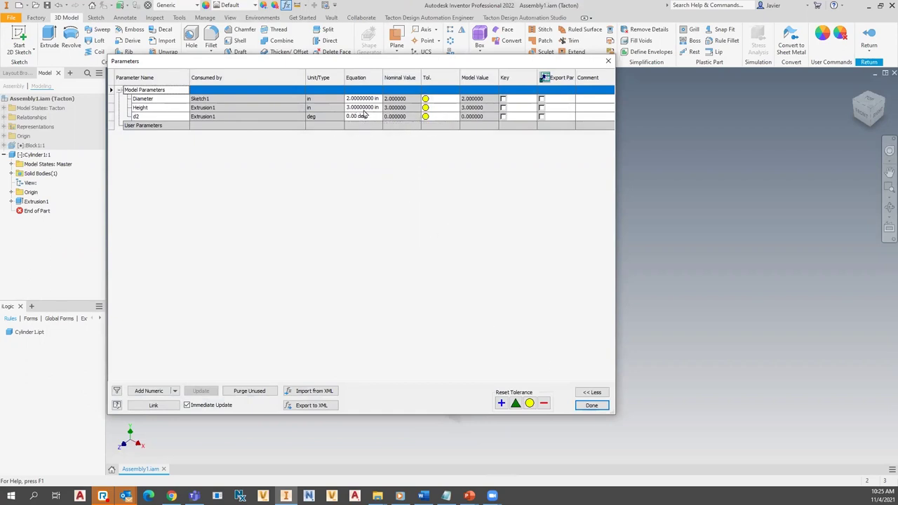
pyautogui.click(591, 405)
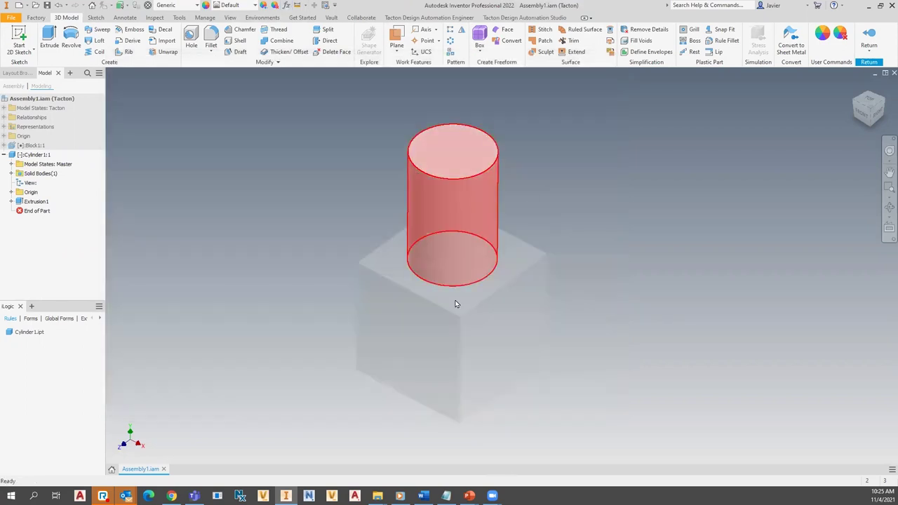
pyautogui.click(869, 38)
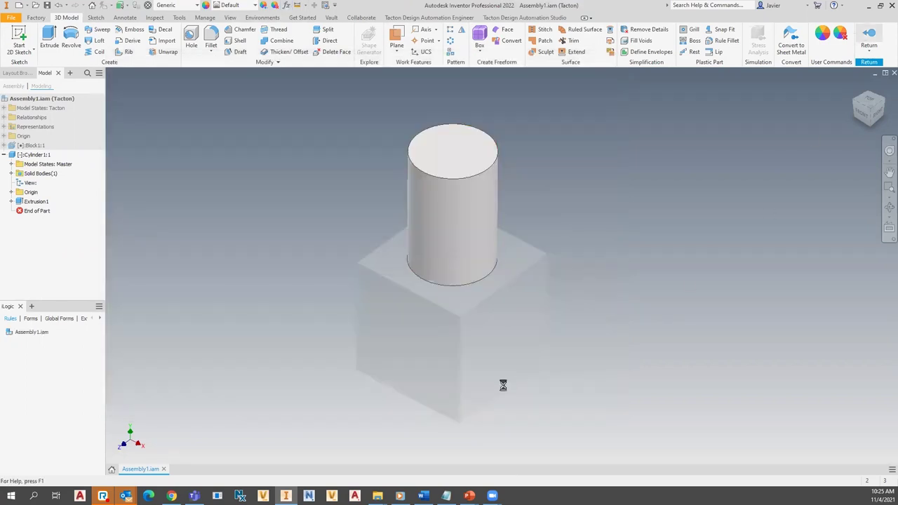
pyautogui.doubleClick(486, 329)
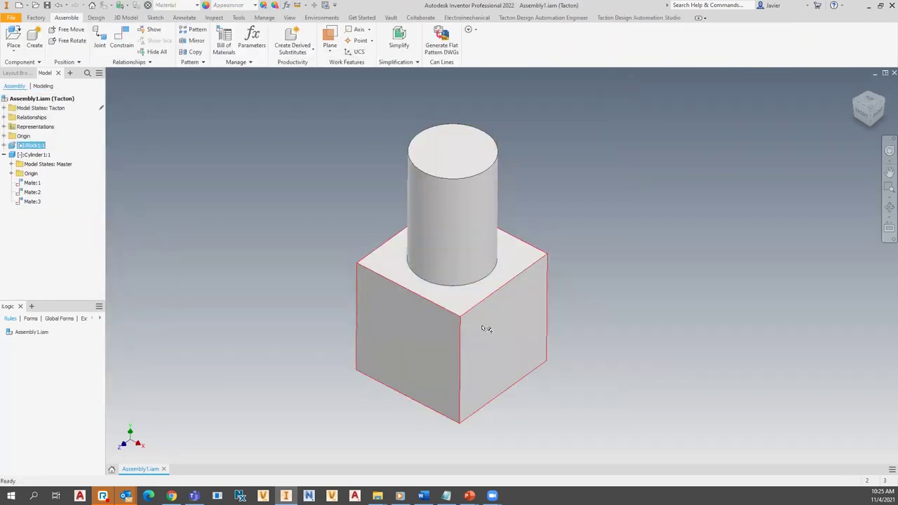
pyautogui.click(287, 6)
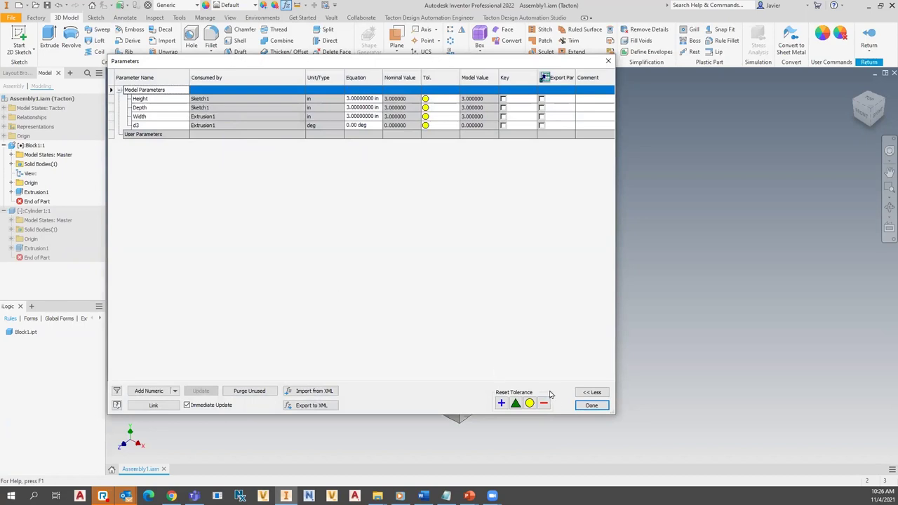
pyautogui.click(592, 405)
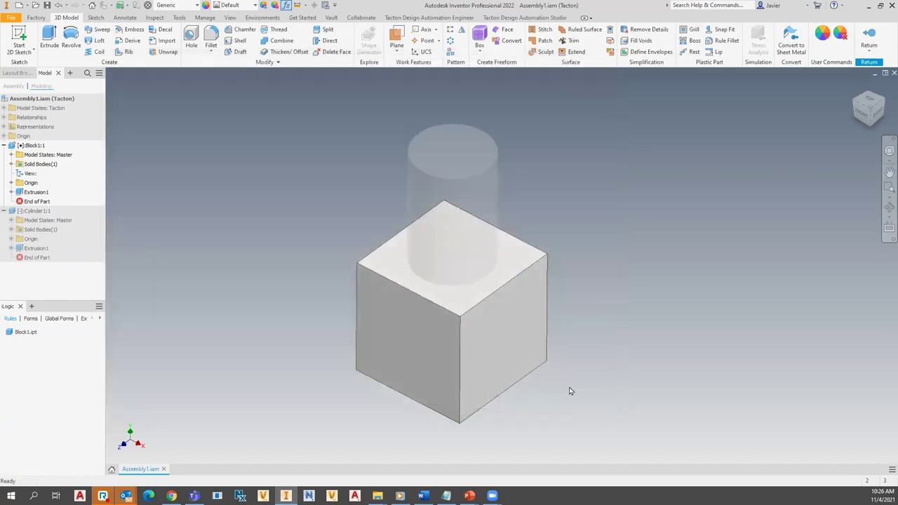
pyautogui.click(868, 38)
# Show Tacton Design Automation Studio beside the block-and-cylinder assembly and create a new configurator model.
pyautogui.moveTo(612, 340); pyautogui.dragTo(480, 364, button='middle')
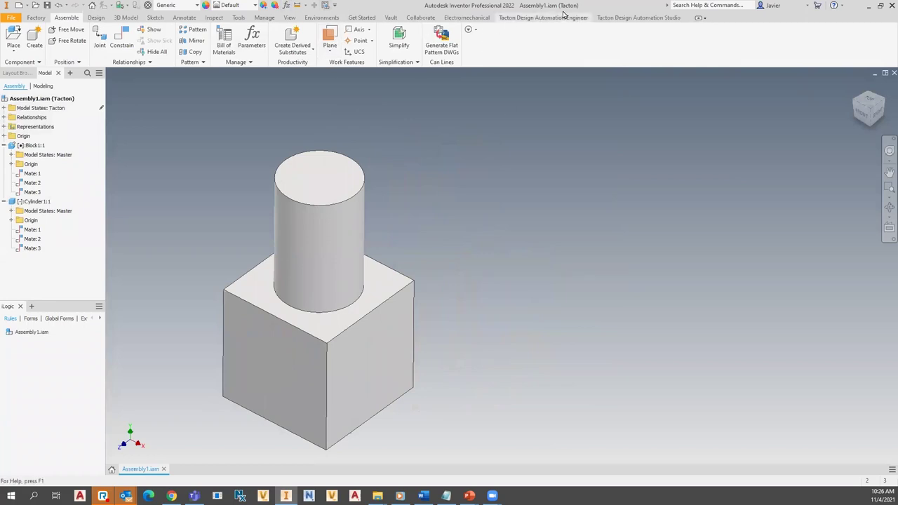
pyautogui.click(639, 18)
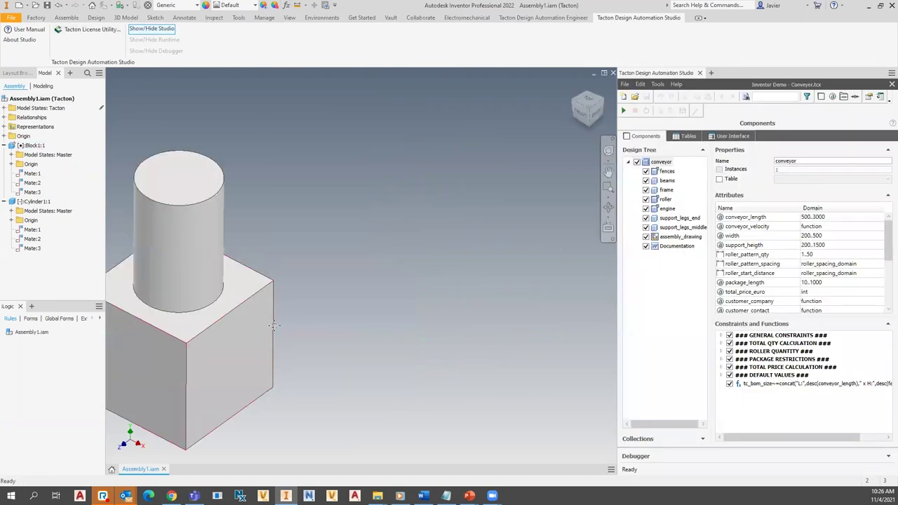
pyautogui.press('Home')
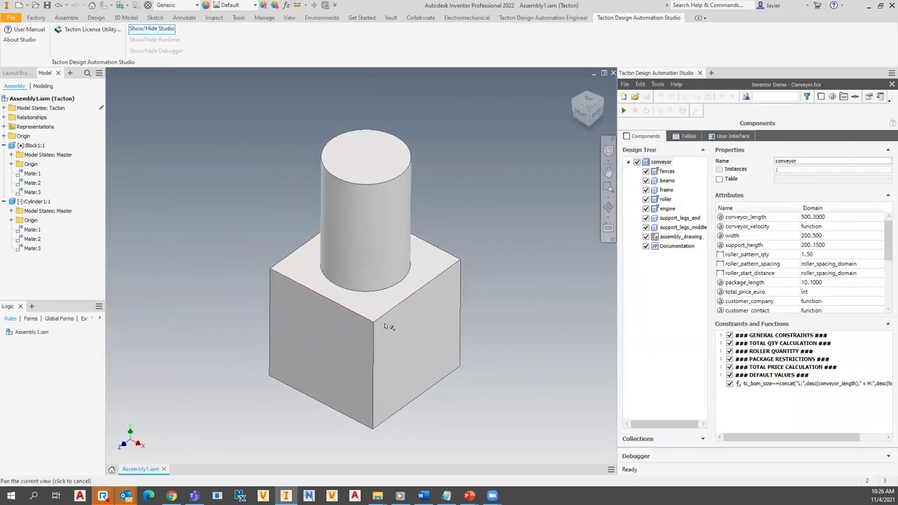
pyautogui.click(624, 97)
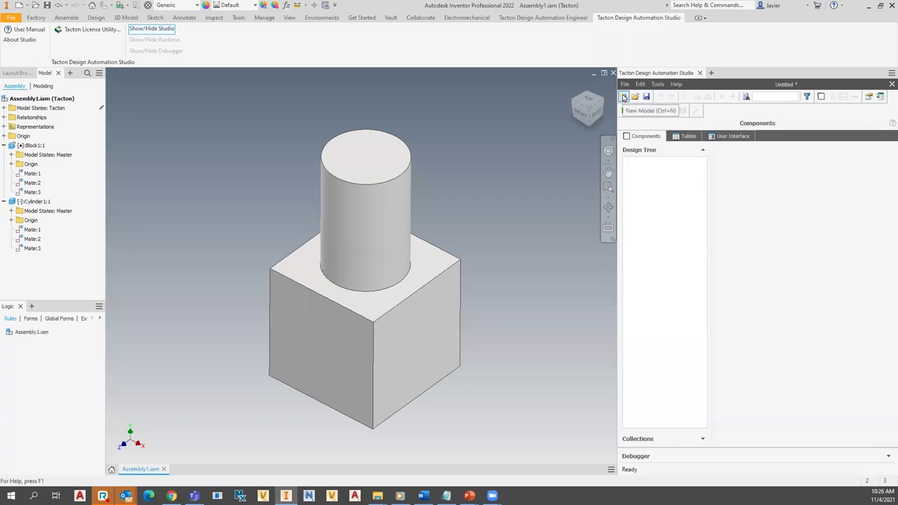
# Save the new configurator model as "block assy" in the Tacton Block Assy Demo folder without connecting the active CAD document.
pyautogui.click(646, 96)
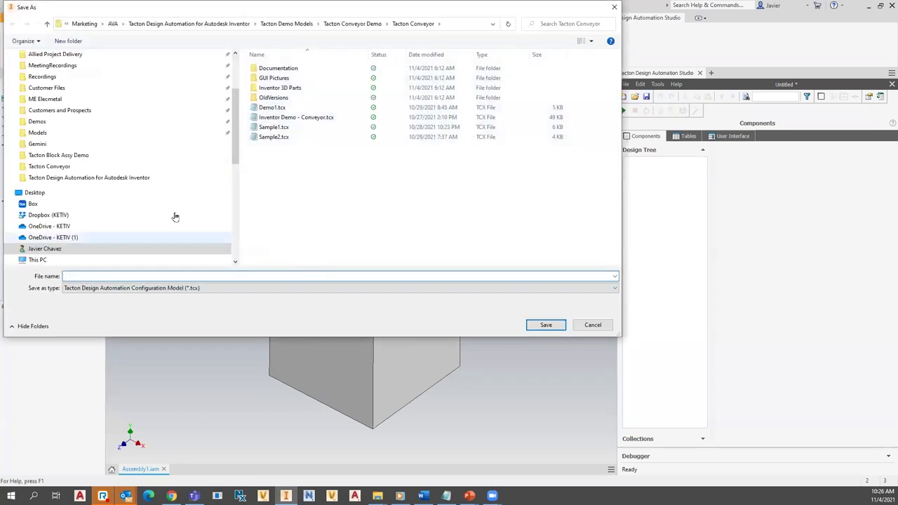
pyautogui.scroll(2, 210, 91)
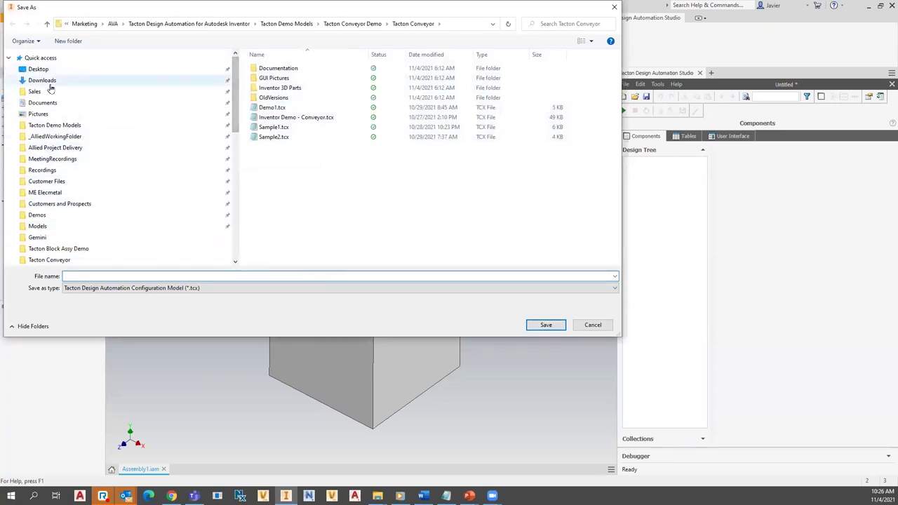
pyautogui.click(55, 125)
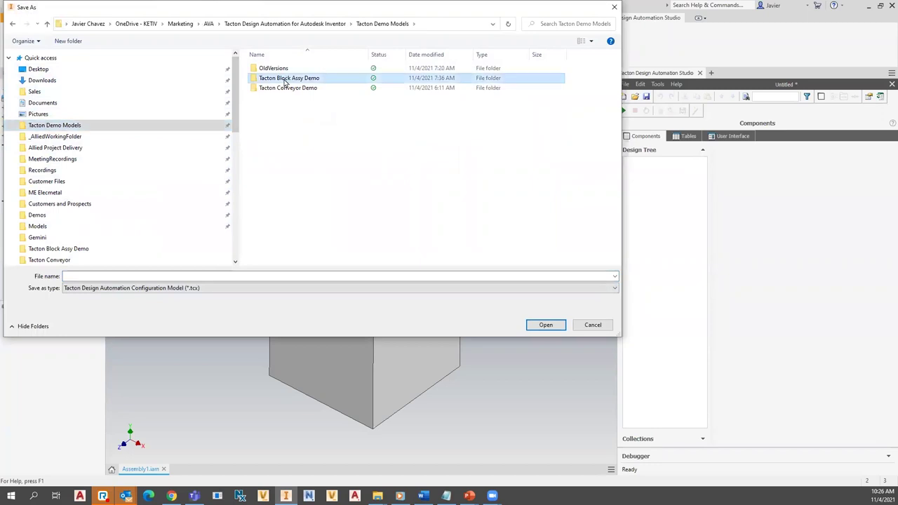
pyautogui.doubleClick(285, 79)
pyautogui.click(163, 277)
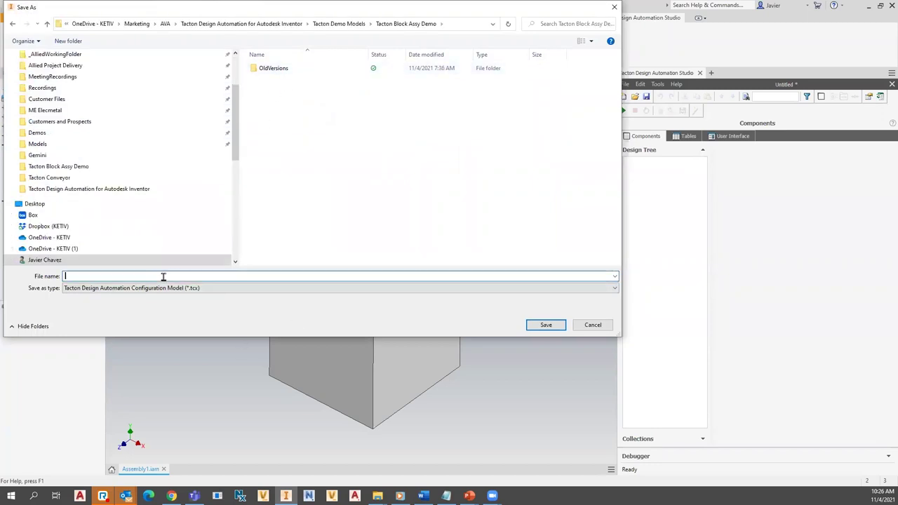
pyautogui.write('block')
pyautogui.click(539, 326)
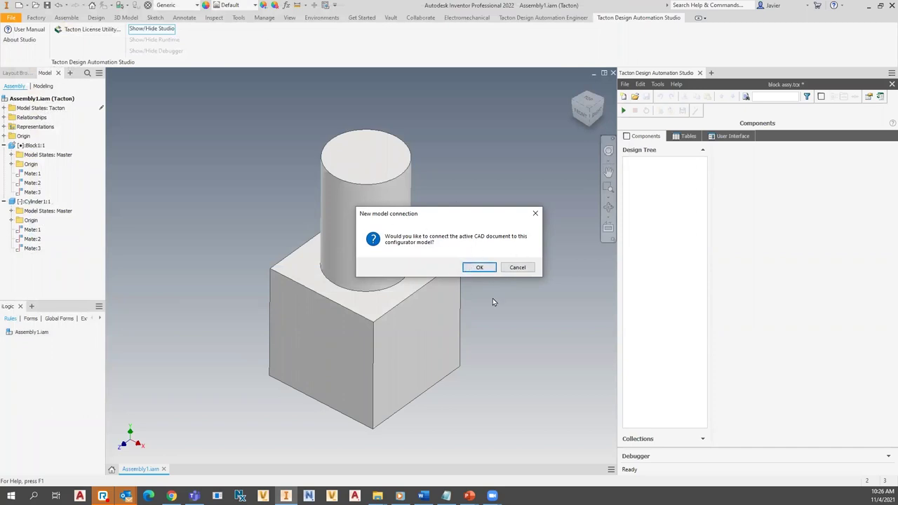
pyautogui.click(516, 269)
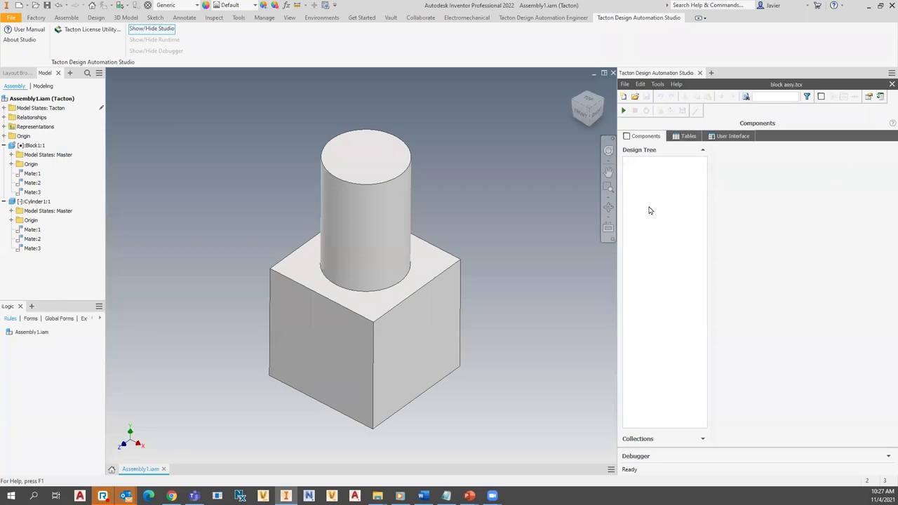
# Add a top-level component to the design tree and name it "Assembly".
pyautogui.rightClick(641, 167)
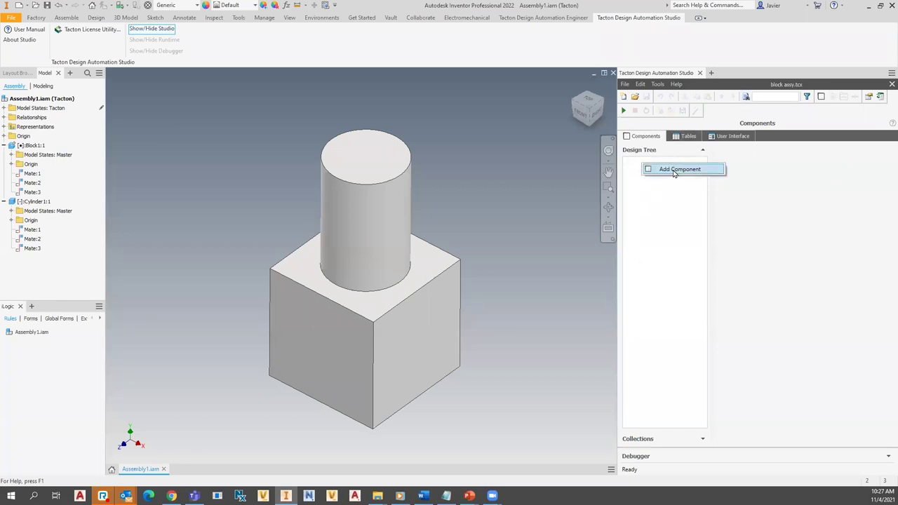
pyautogui.click(674, 169)
pyautogui.click(676, 163)
pyautogui.click(676, 163)
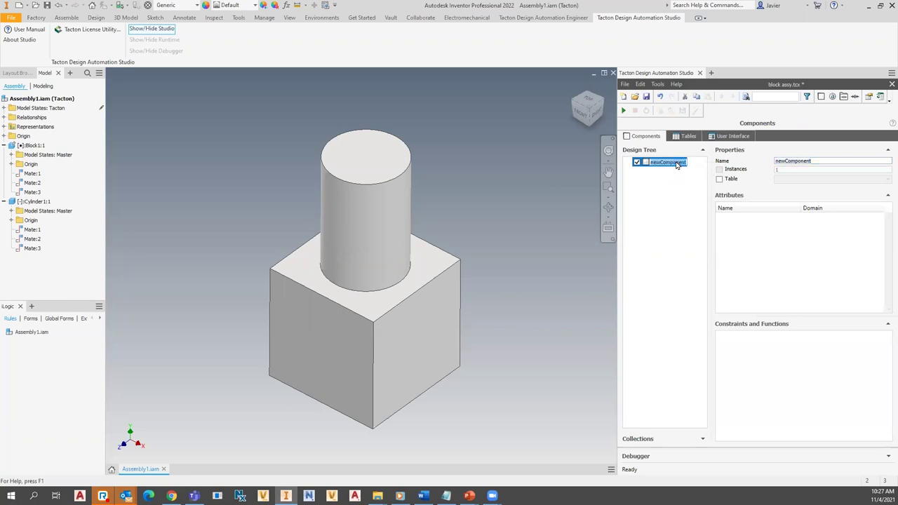
pyautogui.moveTo(815, 161); pyautogui.dragTo(752, 168)
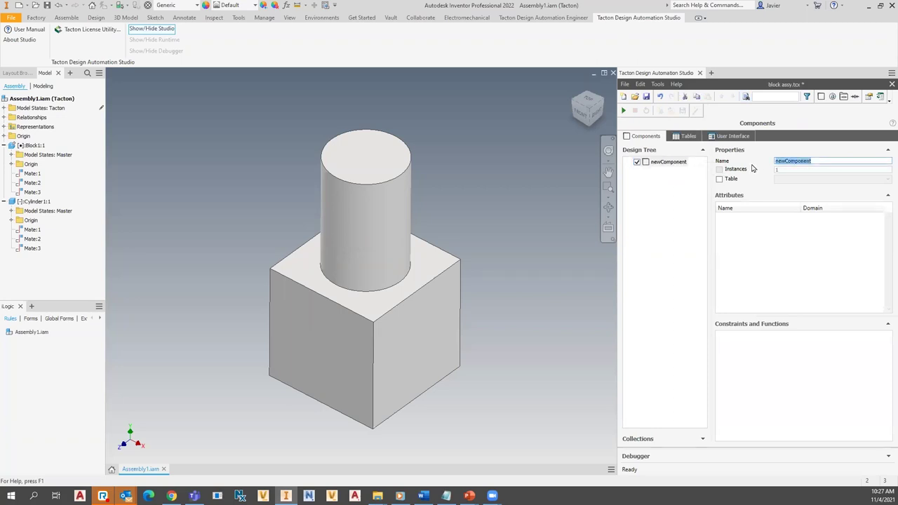
pyautogui.write('Assembly')
pyautogui.press('Tab')
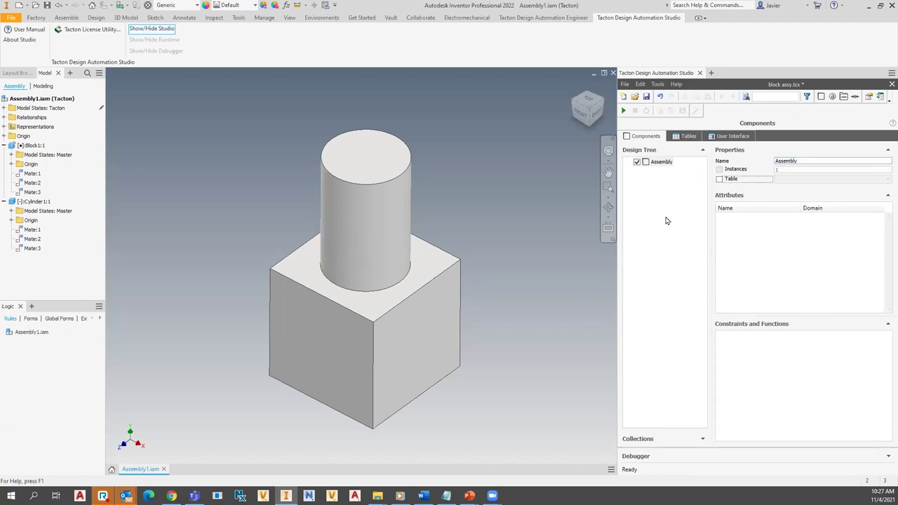
# Add a child component under Assembly and name it "block".
pyautogui.rightClick(661, 162)
pyautogui.click(701, 170)
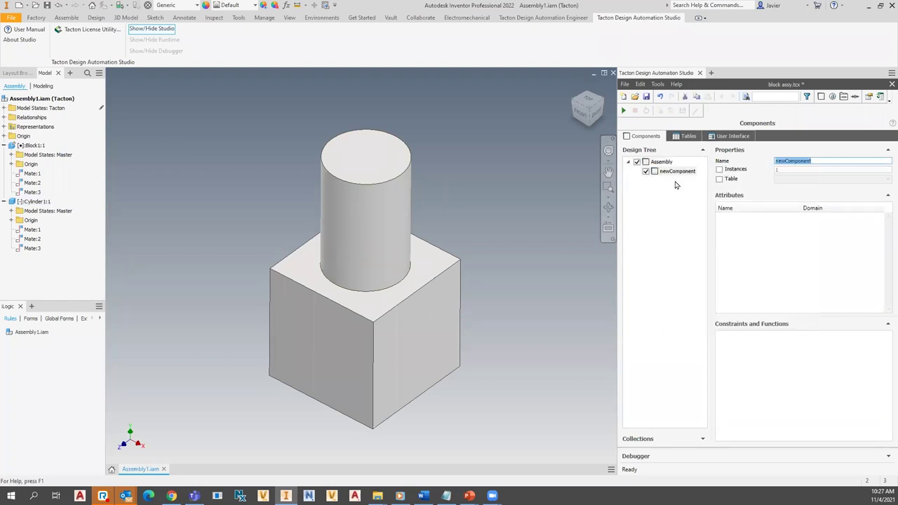
pyautogui.click(815, 160)
pyautogui.moveTo(815, 160); pyautogui.dragTo(743, 153)
pyautogui.write('block')
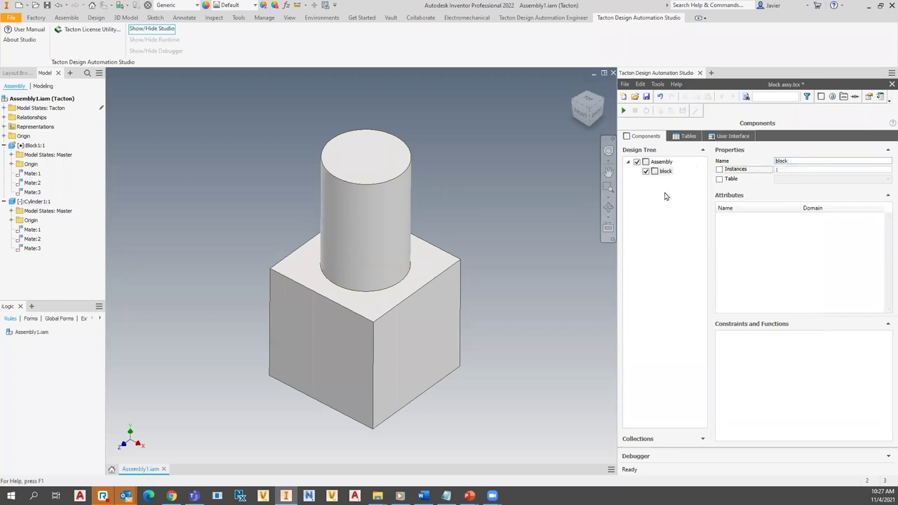
# Add a second child component under Assembly, beside block, and name it "cylinder".
pyautogui.click(661, 162)
pyautogui.rightClick(660, 163)
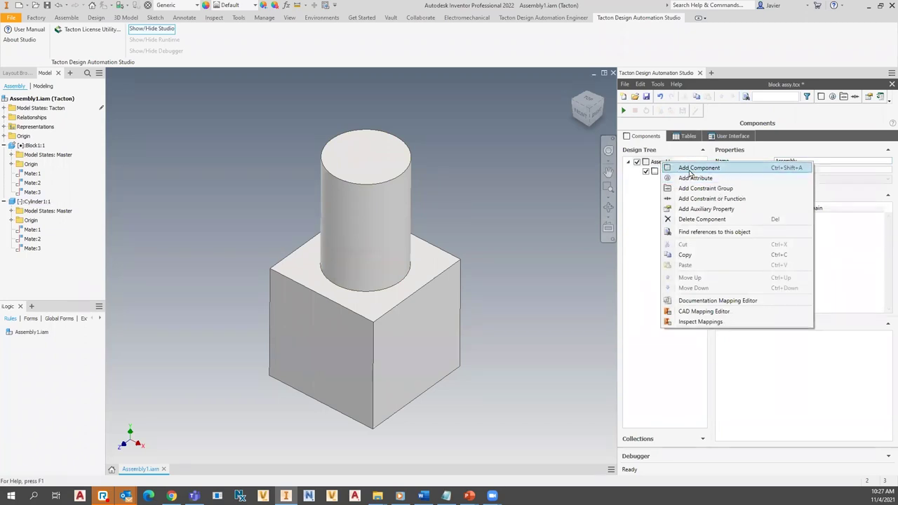
pyautogui.click(691, 169)
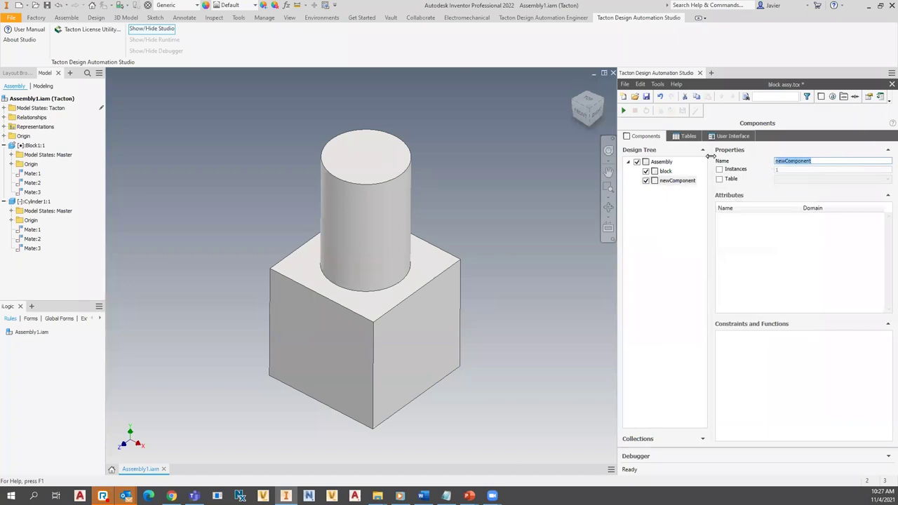
pyautogui.write('cylinder')
pyautogui.click(666, 172)
pyautogui.click(668, 180)
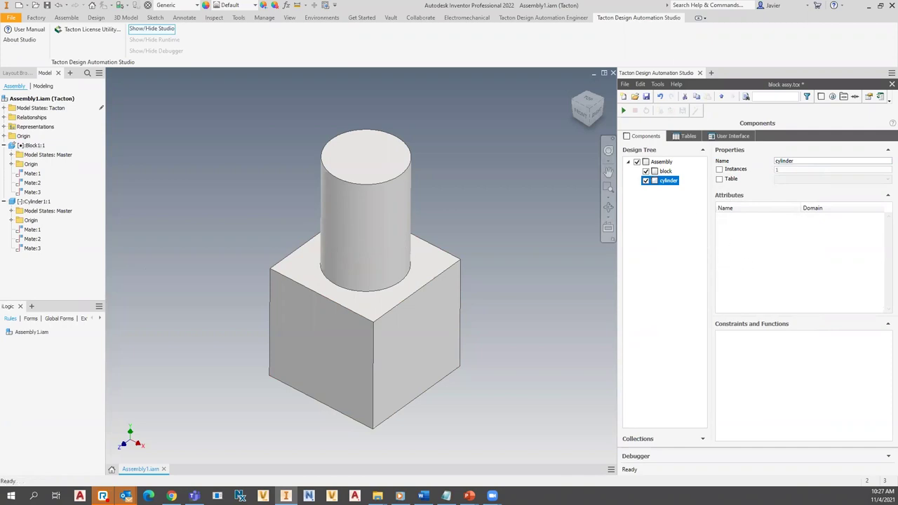
# Add an attribute named "diameter" to the cylinder component.
pyautogui.click(667, 183)
pyautogui.rightClick(734, 223)
pyautogui.click(756, 229)
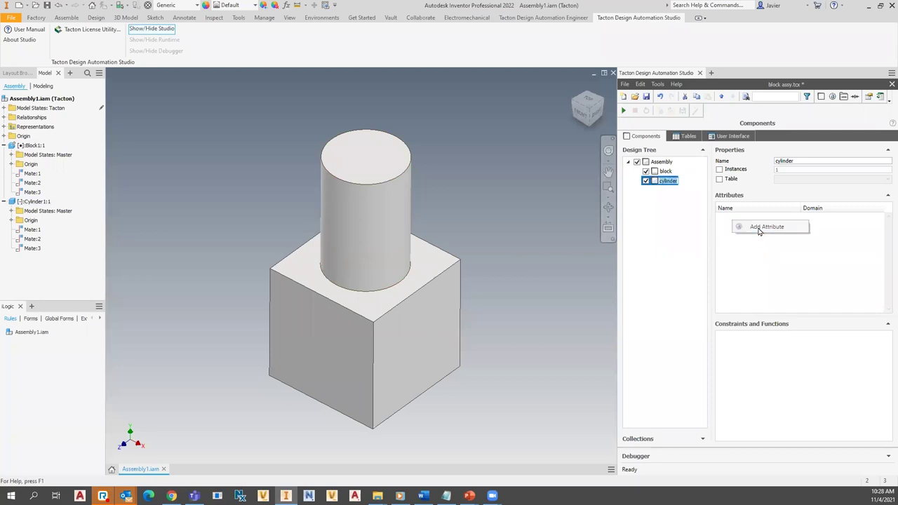
pyautogui.write('diameter')
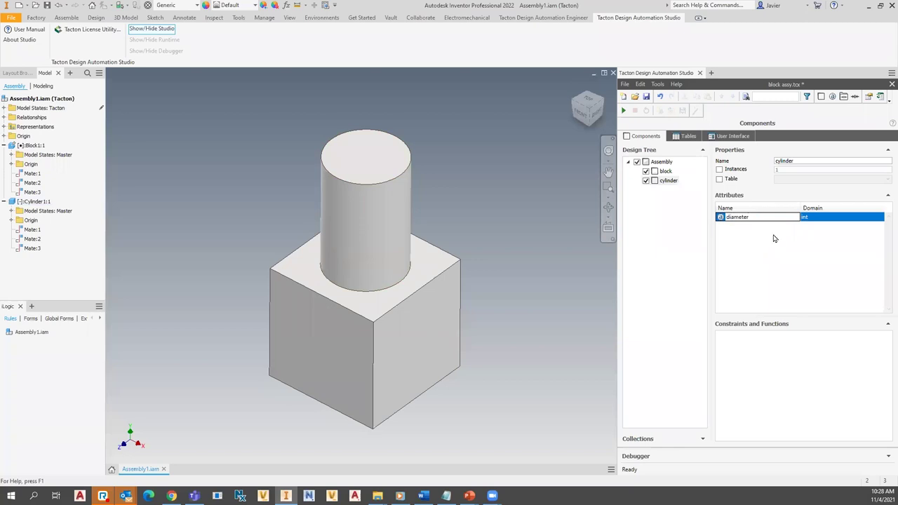
pyautogui.press('Tab')
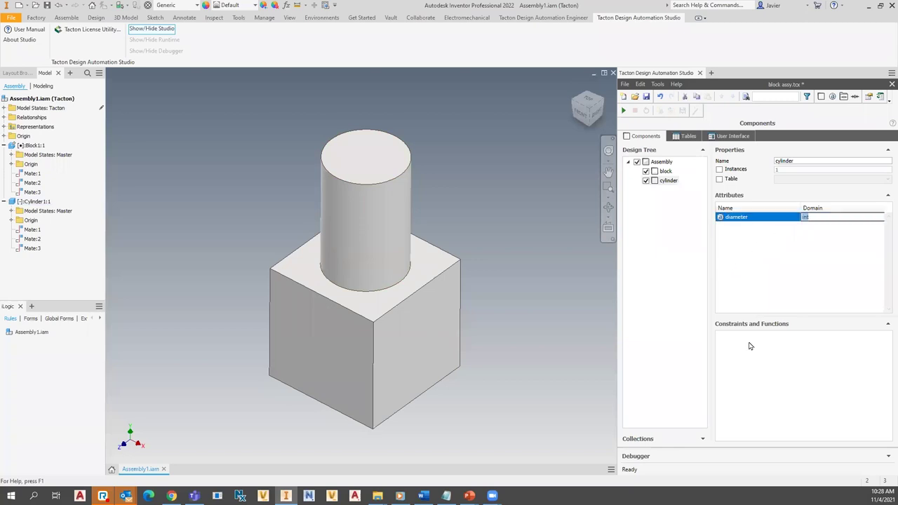
# Add two more attributes to the cylinder component, named "length" and "status".
pyautogui.rightClick(741, 230)
pyautogui.click(768, 236)
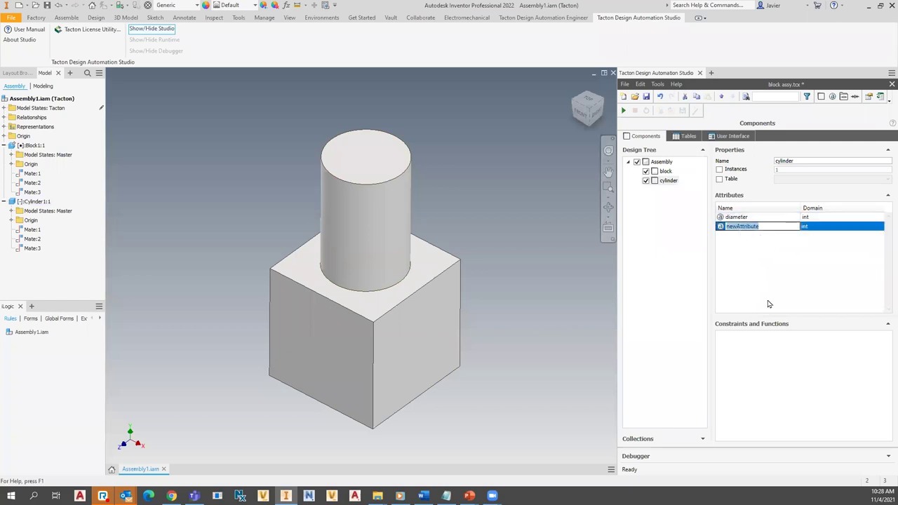
pyautogui.write('Lew')
pyautogui.press('Return')
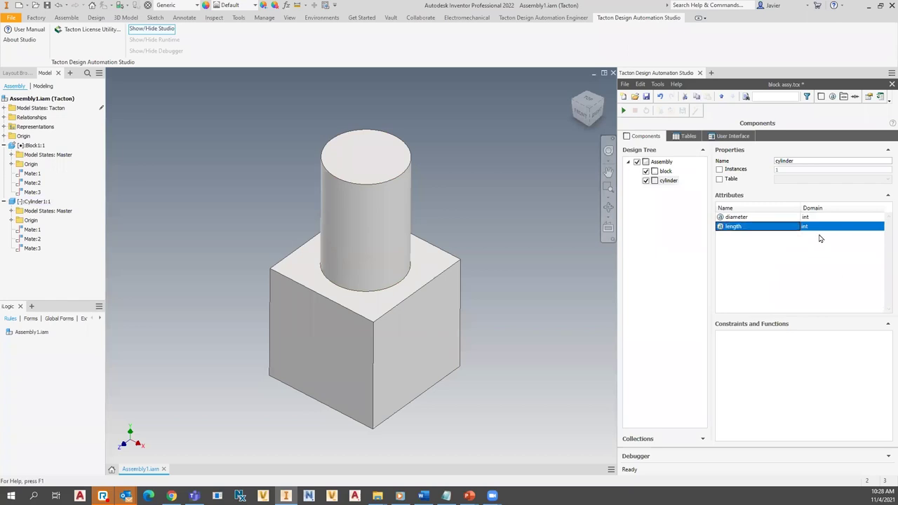
pyautogui.rightClick(744, 241)
pyautogui.click(766, 244)
pyautogui.write('S')
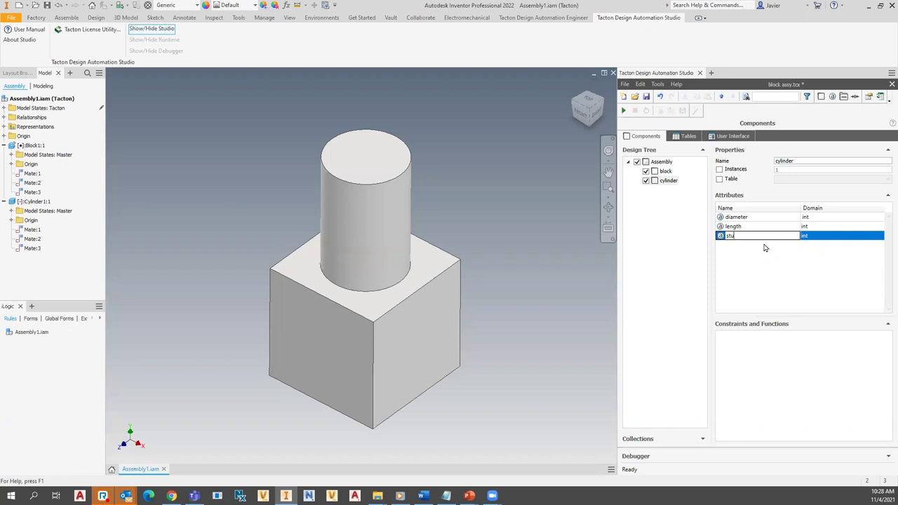
pyautogui.write('tatus')
pyautogui.press('Return')
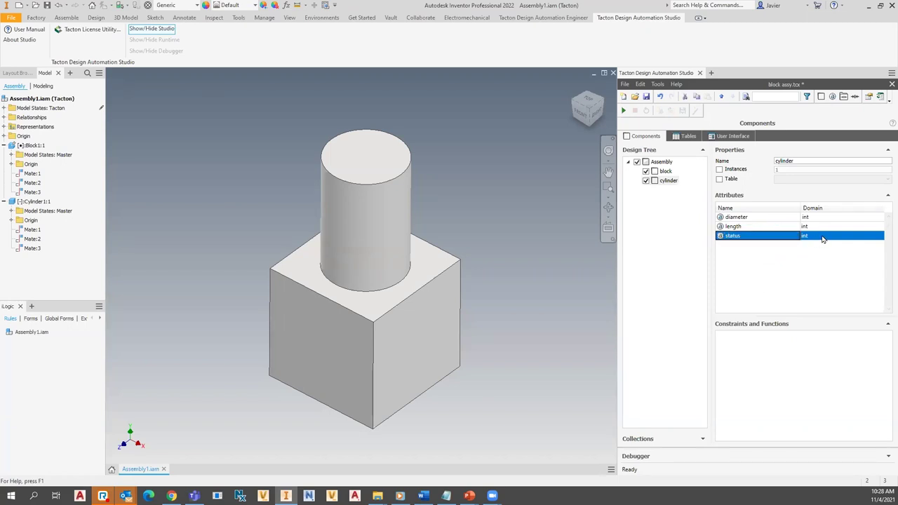
pyautogui.click(820, 216)
pyautogui.click(824, 217)
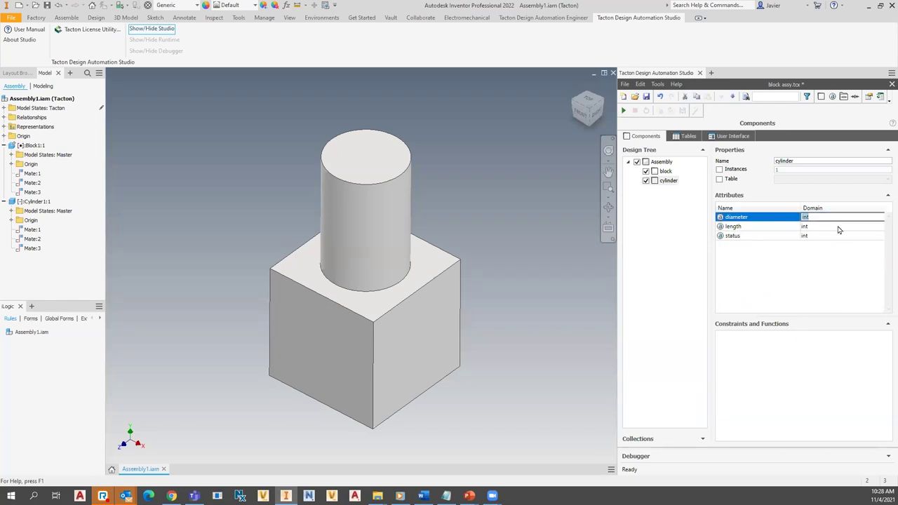
pyautogui.press('BackSpace')
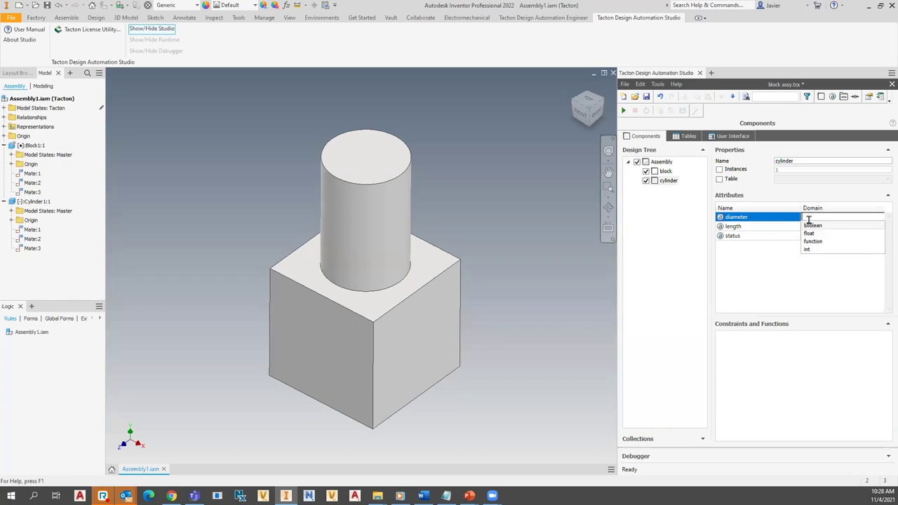
pyautogui.write('2')
pyautogui.press('BackSpace')
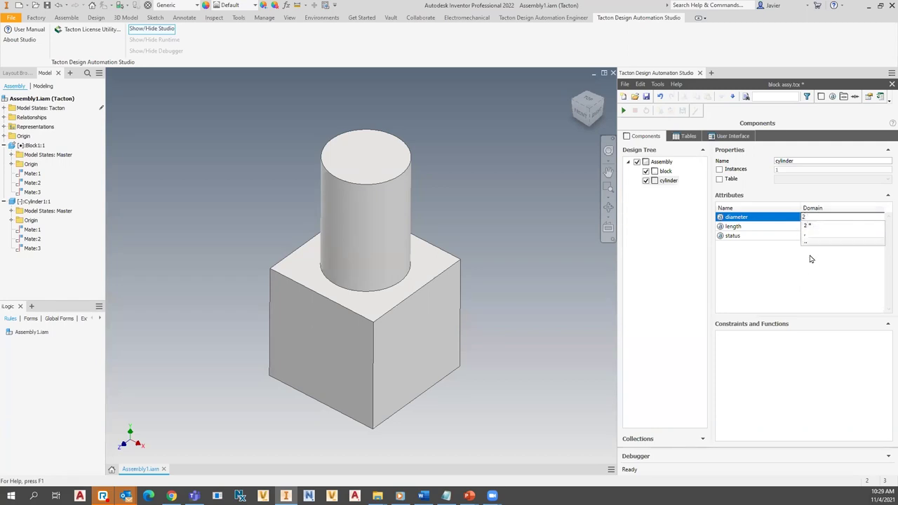
pyautogui.press('Insert')
pyautogui.click(818, 216)
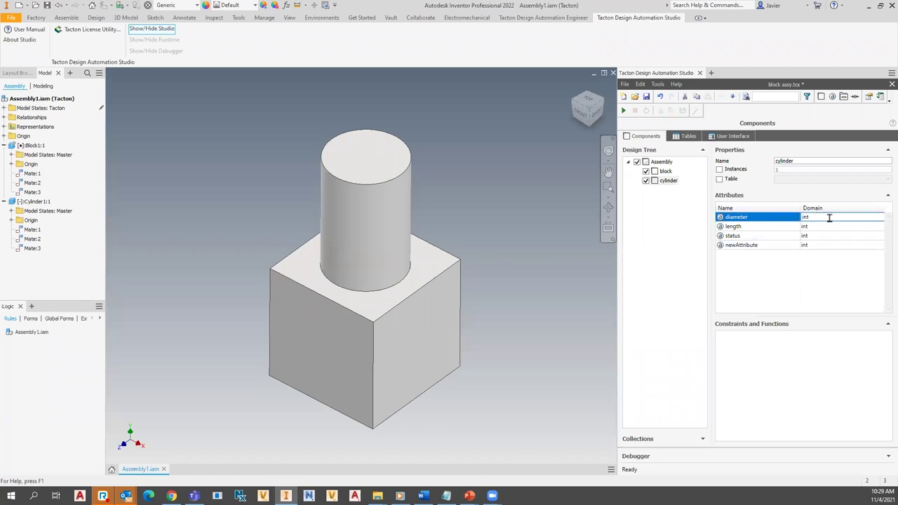
pyautogui.click(770, 246)
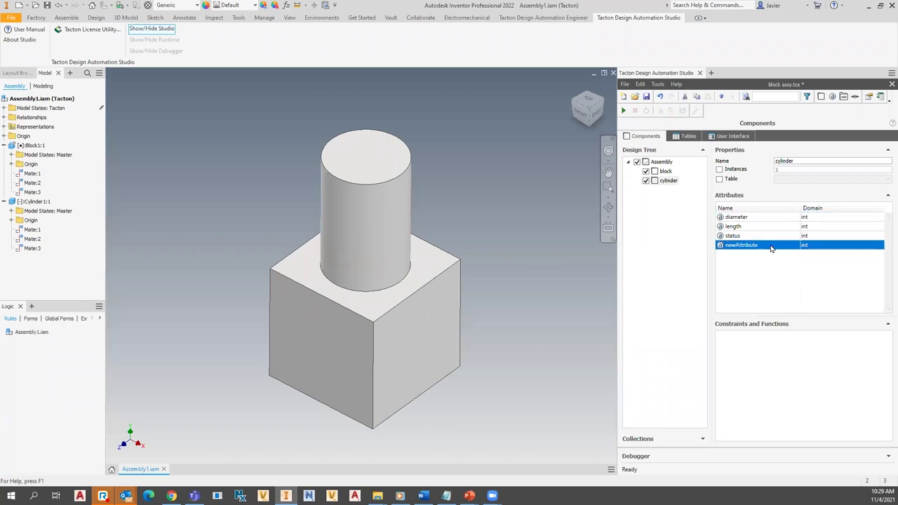
pyautogui.rightClick(769, 245)
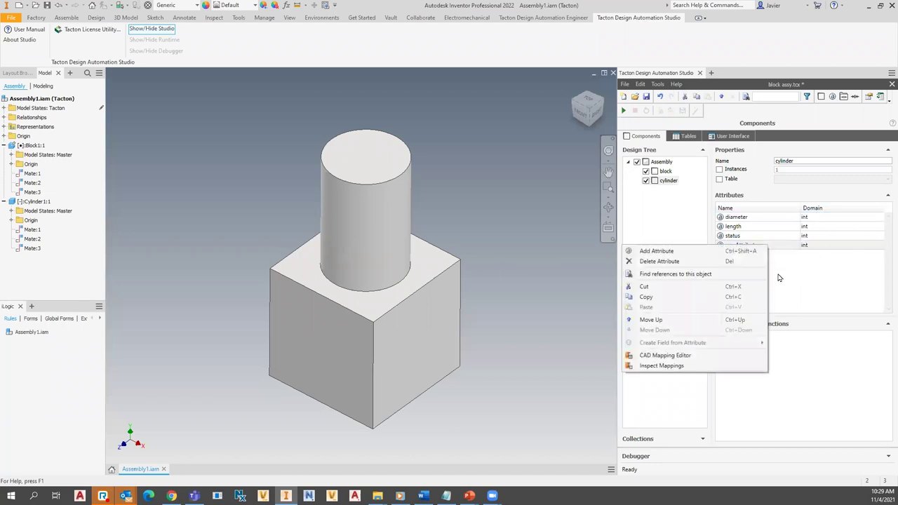
pyautogui.click(659, 261)
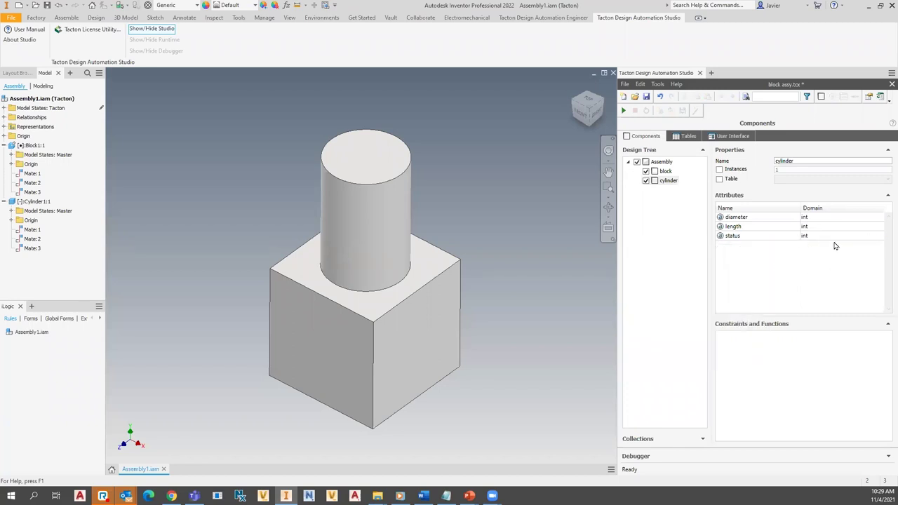
# Set the domain of the cylinder's diameter attribute to the range 2..9.
pyautogui.click(825, 218)
pyautogui.click(817, 217)
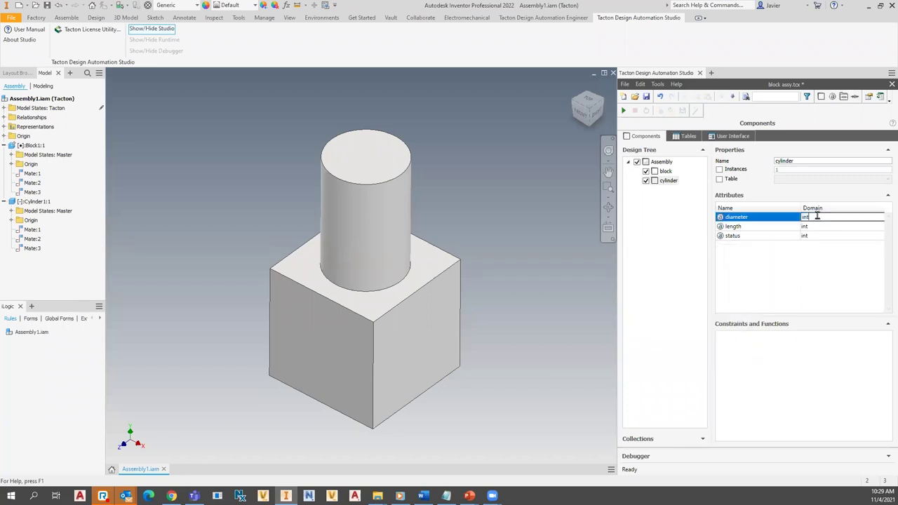
pyautogui.write('2..9')
pyautogui.press('Return')
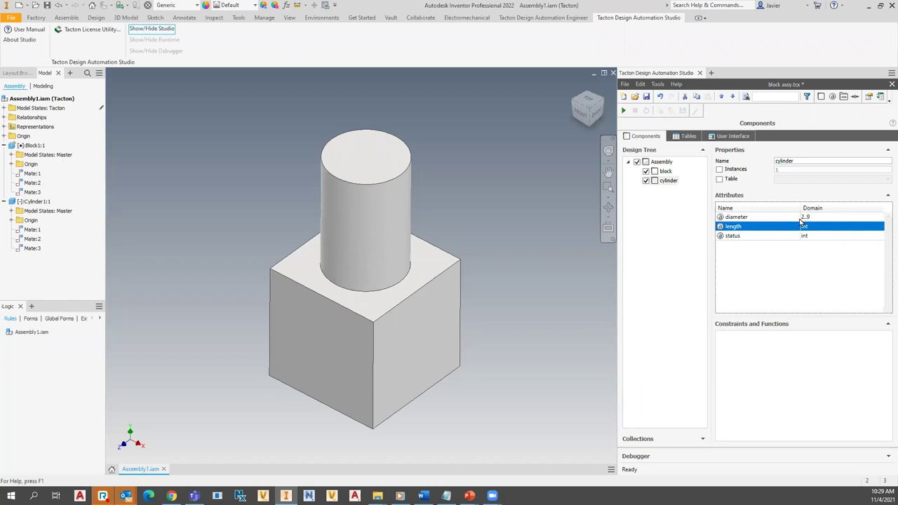
# Try to set the domain of the cylinder's length attribute to 3..10,12.
pyautogui.click(810, 227)
pyautogui.click(809, 228)
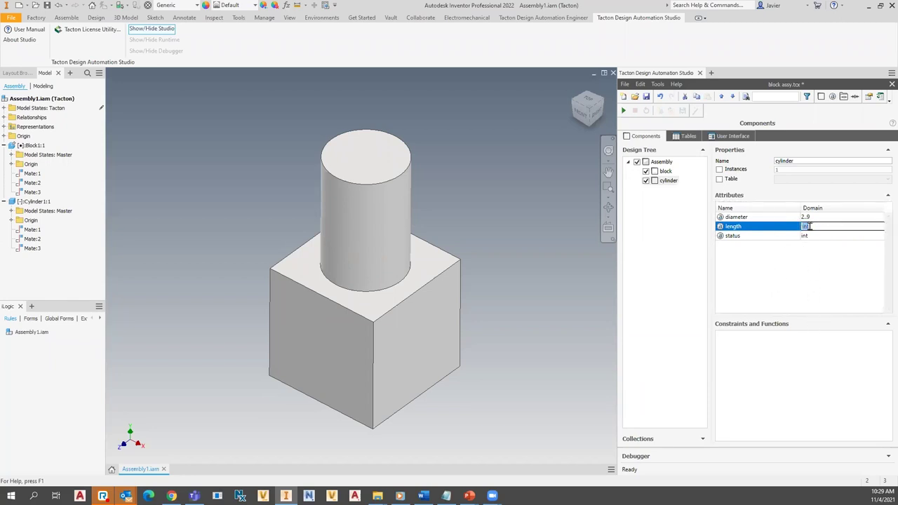
pyautogui.write('3')
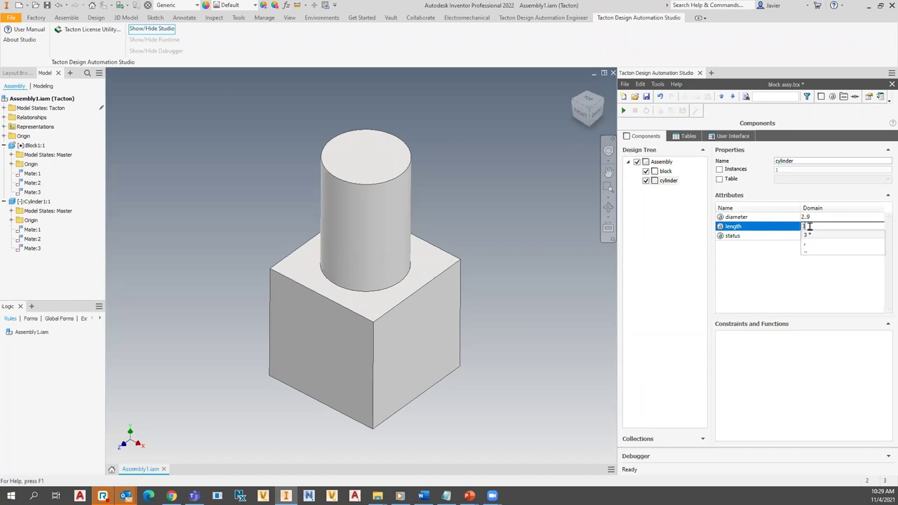
pyautogui.write('.')
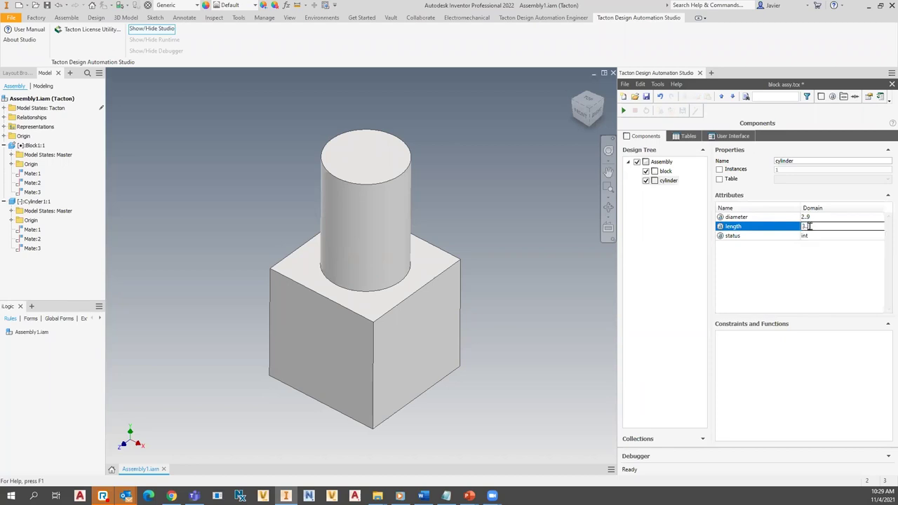
pyautogui.write('.10')
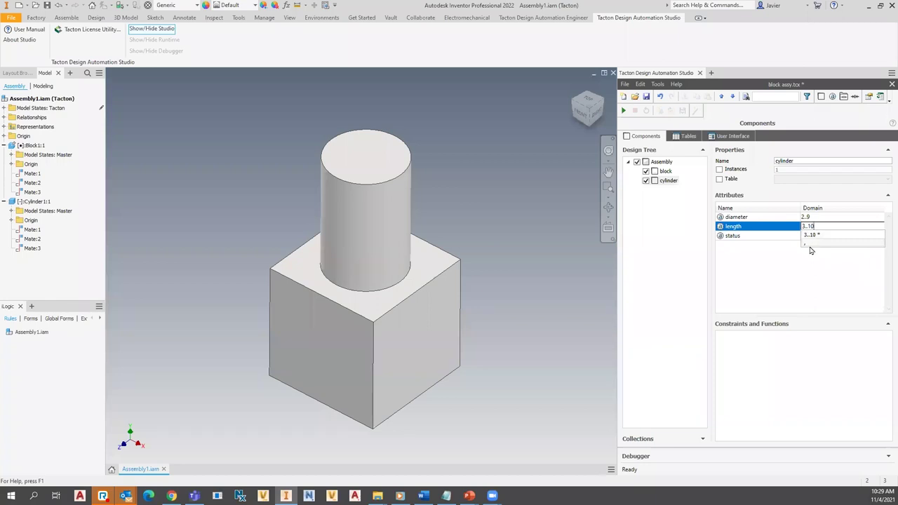
pyautogui.press('Escape')
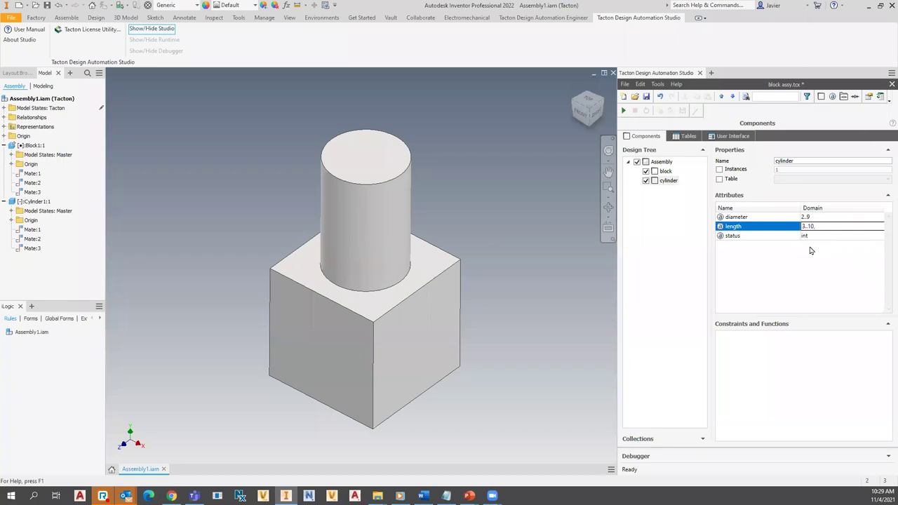
pyautogui.write(',12')
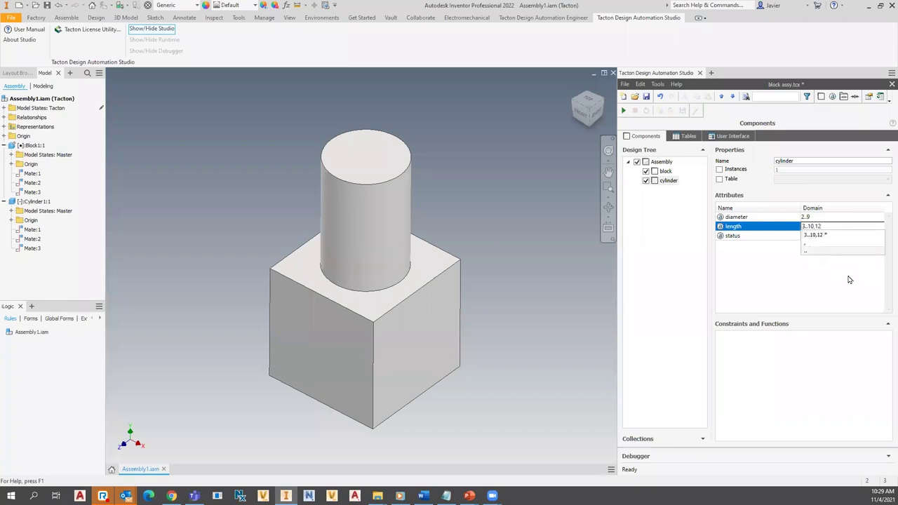
pyautogui.press('Return')
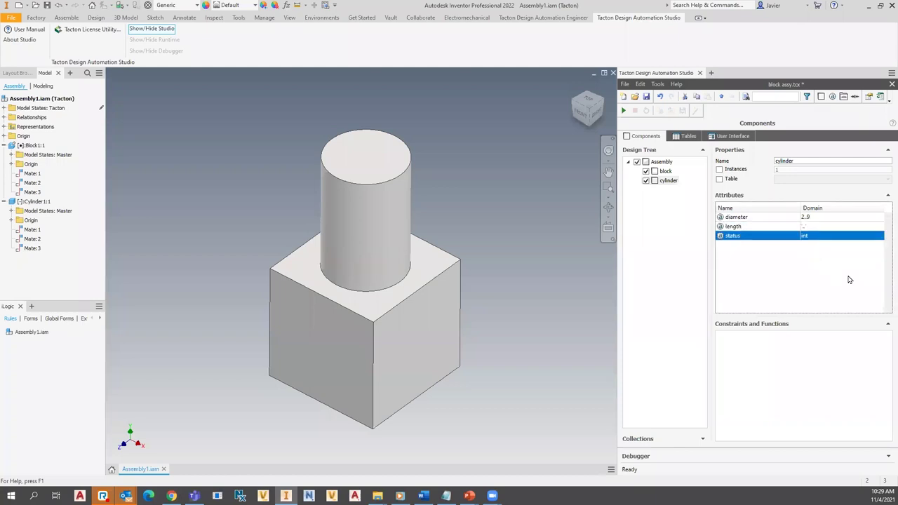
# Set the domain of the cylinder's length attribute to the range 3..10.
pyautogui.click(814, 226)
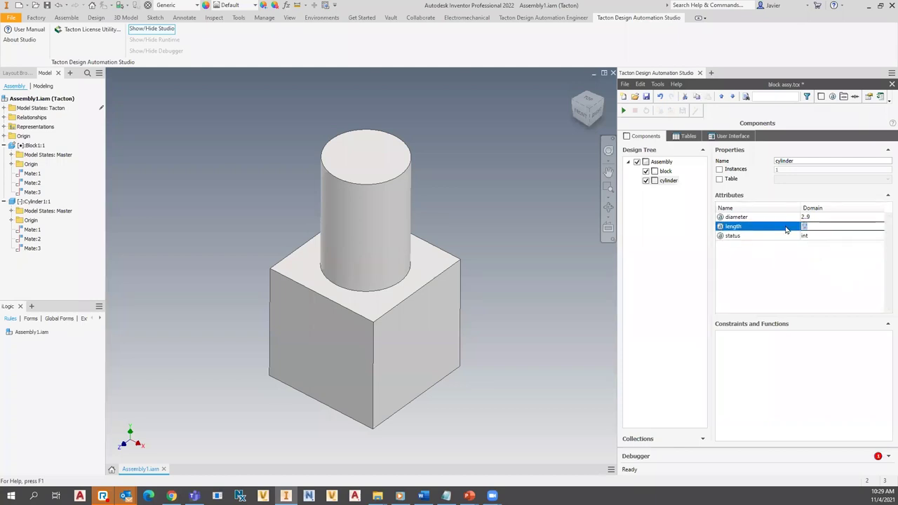
pyautogui.write('3..10')
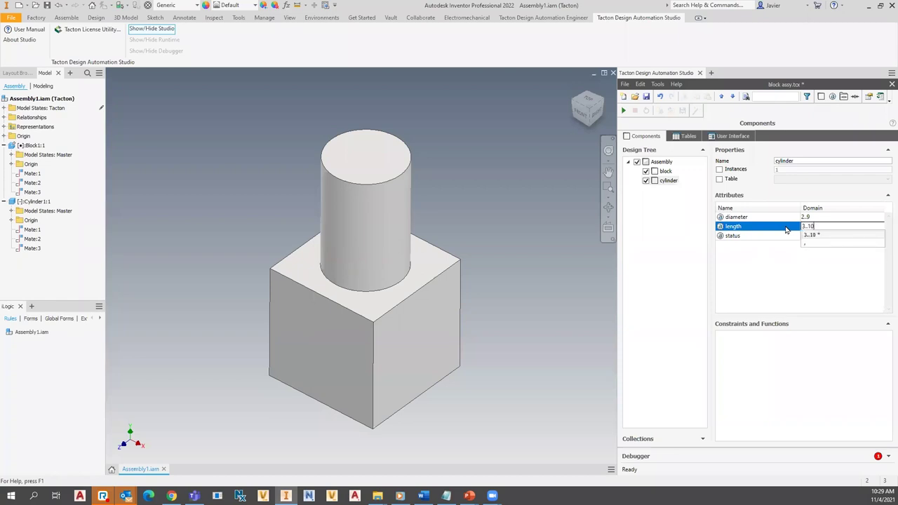
pyautogui.press('Return')
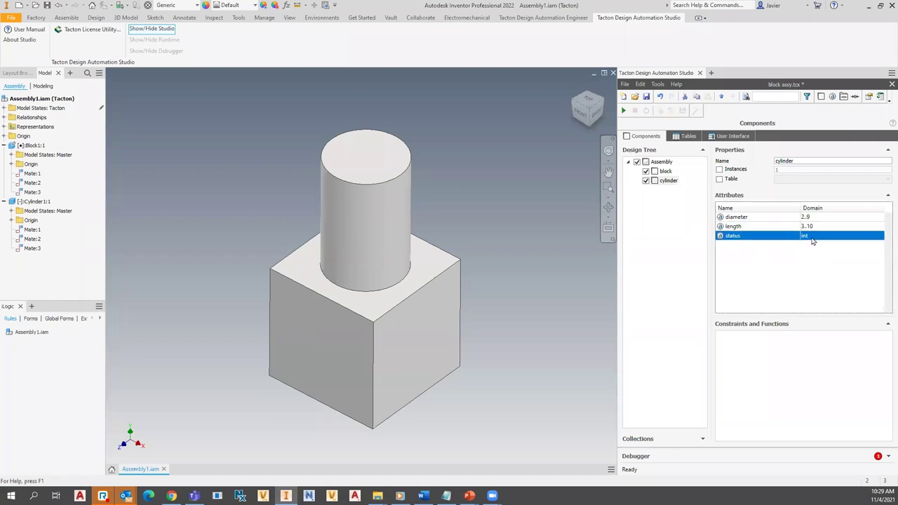
# Set the domain of the cylinder's status attribute to boolean.
pyautogui.click(804, 236)
pyautogui.rightClick(813, 237)
pyautogui.click(831, 236)
pyautogui.click(831, 235)
pyautogui.write('int')
pyautogui.moveTo(831, 235); pyautogui.dragTo(804, 236)
pyautogui.press('BackSpace')
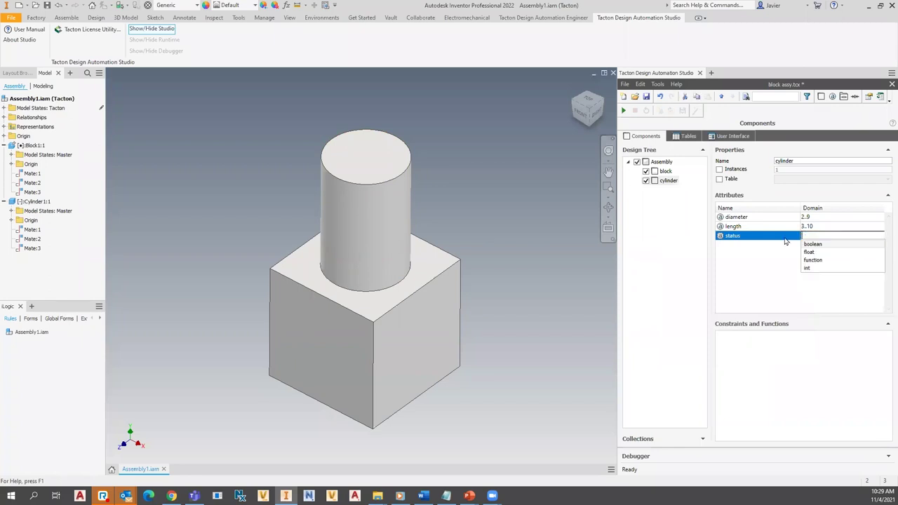
pyautogui.click(815, 244)
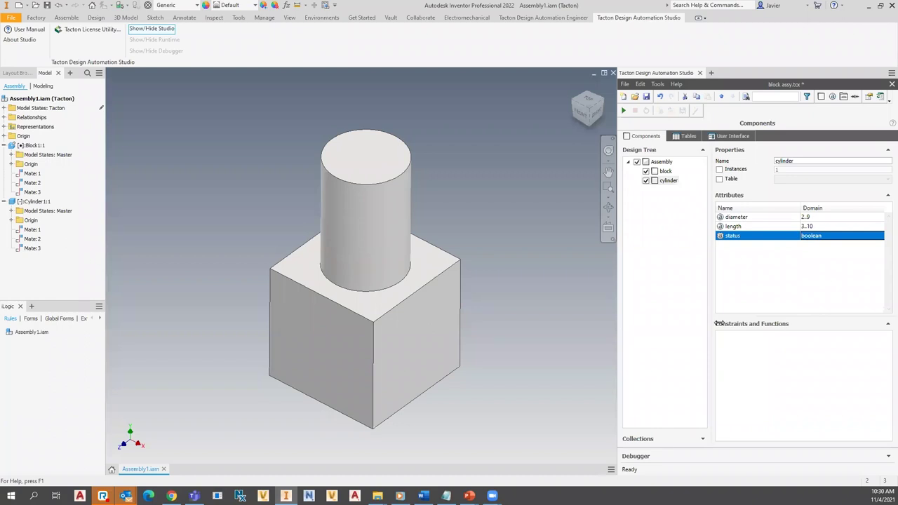
pyautogui.click(246, 289)
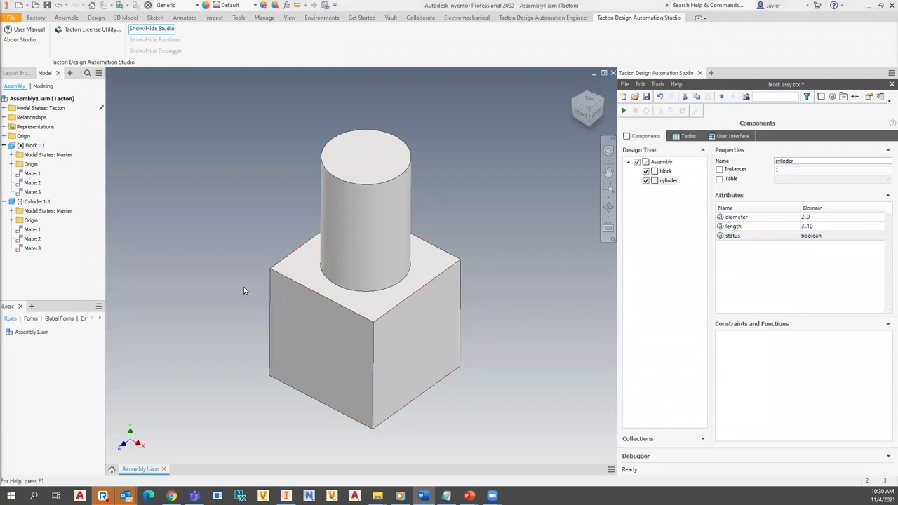
# Add an attribute named "size" to the block component.
pyautogui.click(664, 175)
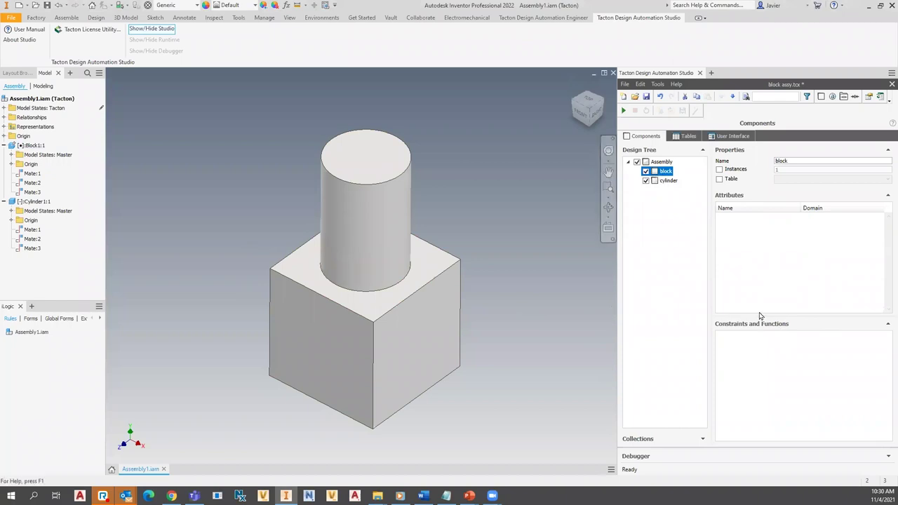
pyautogui.rightClick(735, 219)
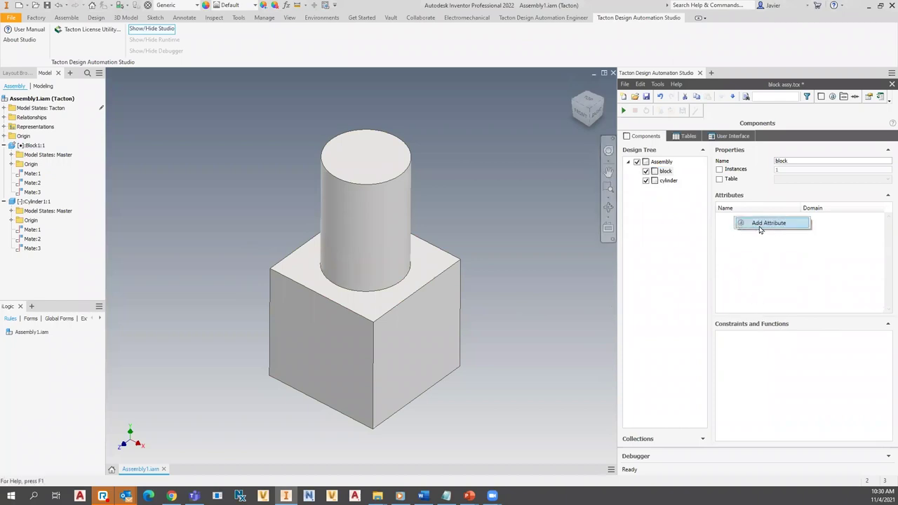
pyautogui.click(766, 223)
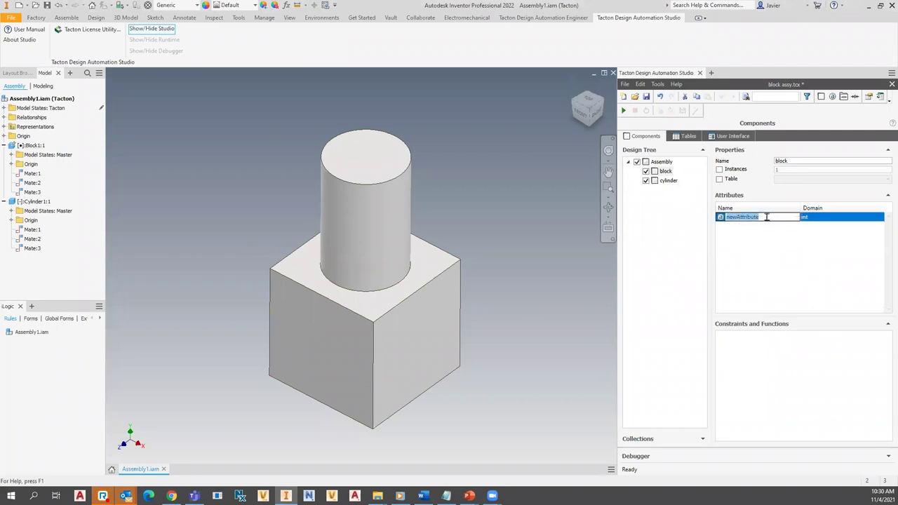
pyautogui.write('size')
# Set the domain of the block's size attribute to the range 3..10.
pyautogui.click(831, 220)
pyautogui.click(827, 220)
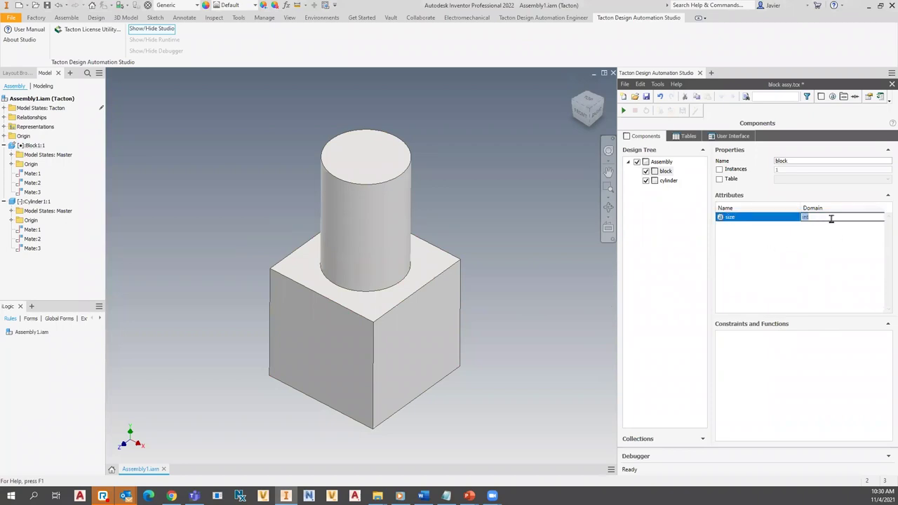
pyautogui.write('3')
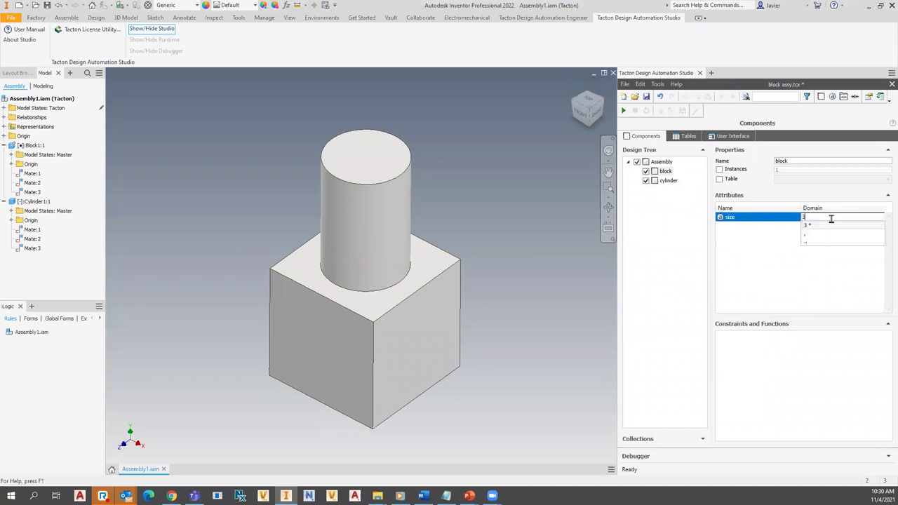
pyautogui.write('..10')
pyautogui.press('Return')
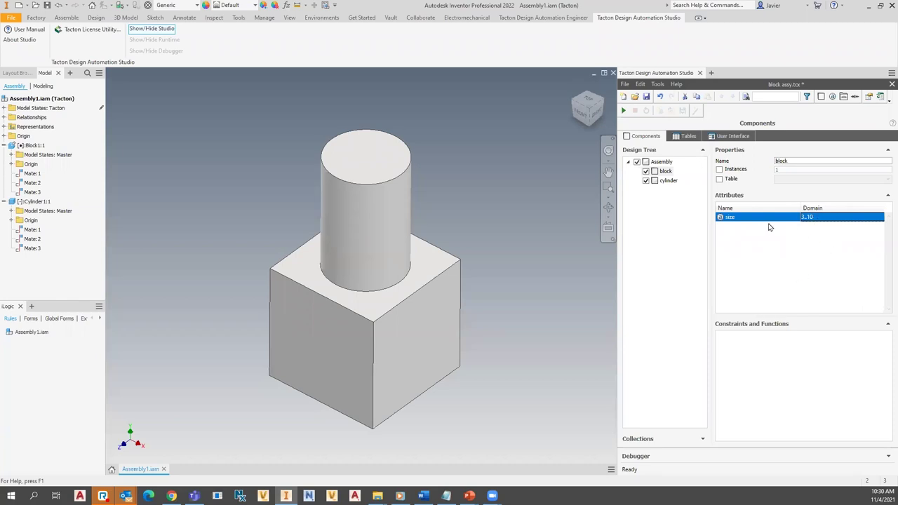
pyautogui.click(666, 181)
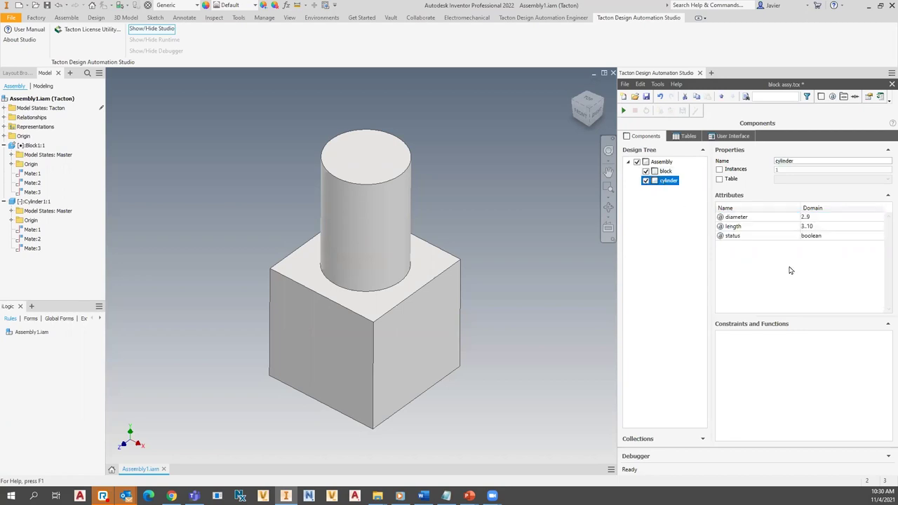
pyautogui.click(666, 171)
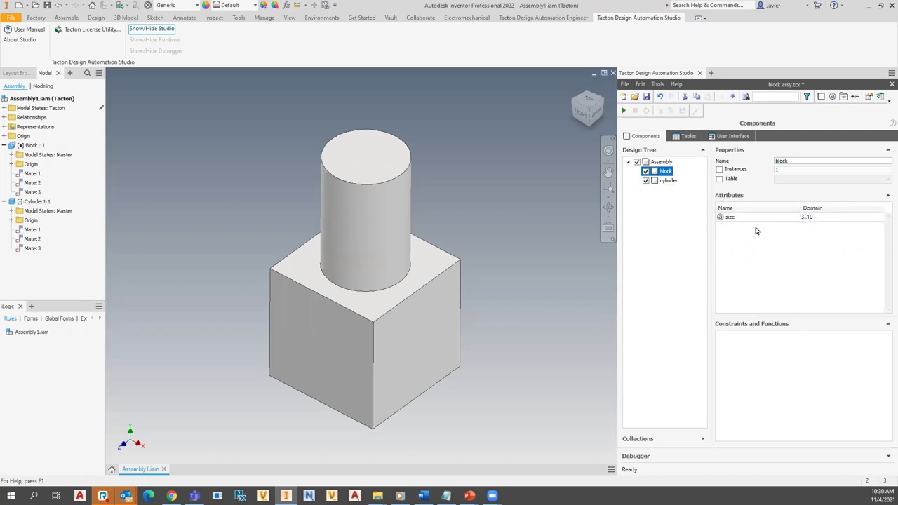
pyautogui.click(670, 183)
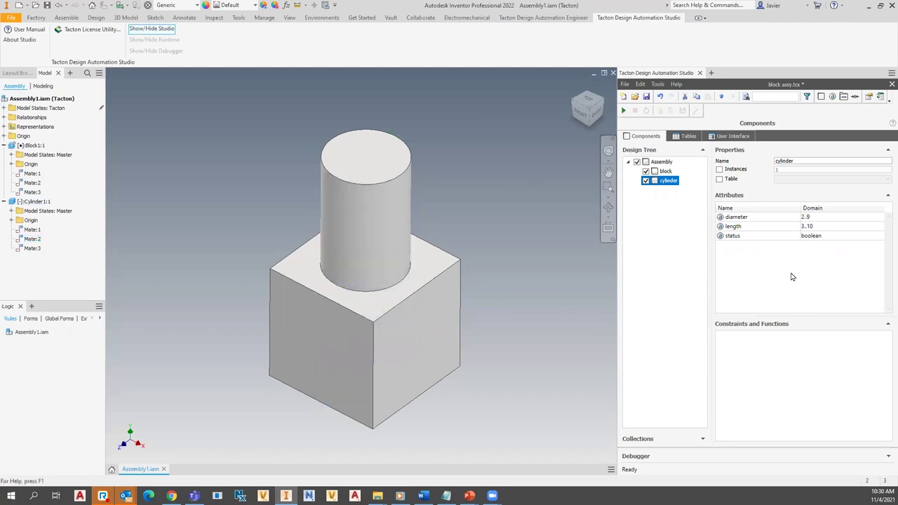
# Examine the document selection and the available parameters in the CAD mapping of the top-level Assembly component.
pyautogui.click(660, 164)
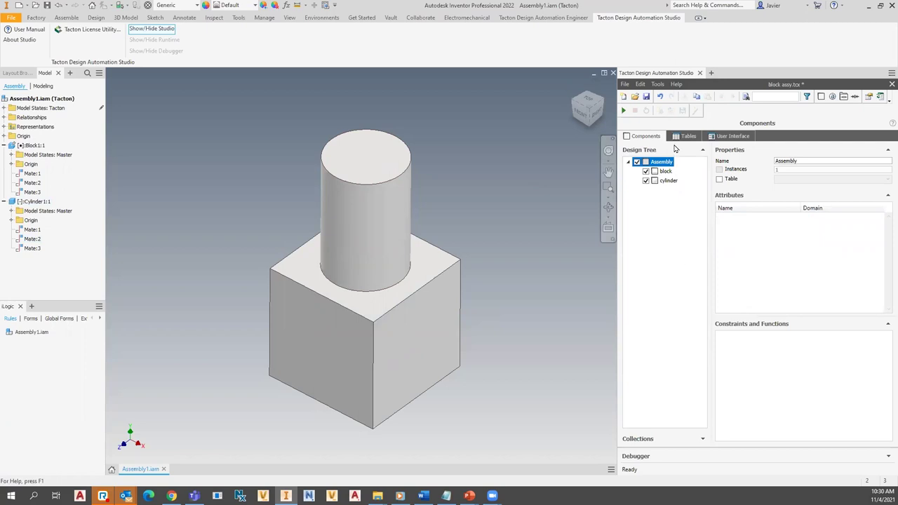
pyautogui.rightClick(657, 165)
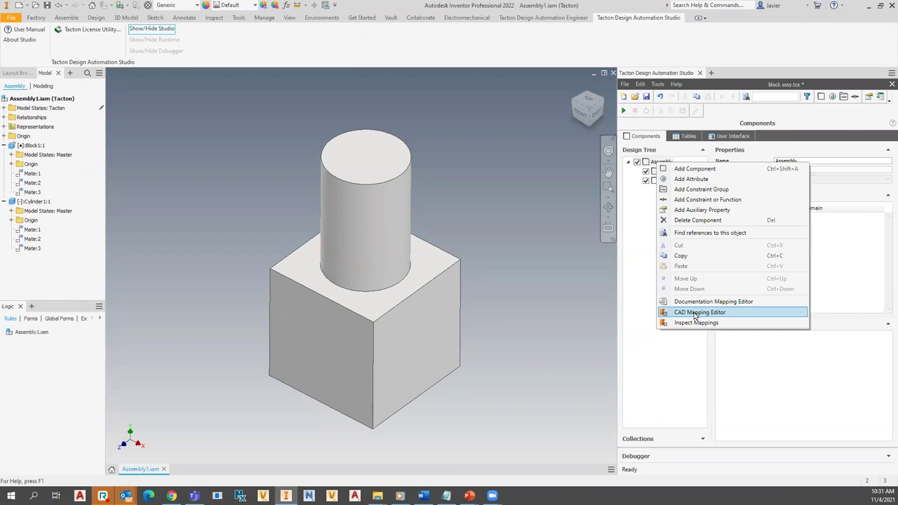
pyautogui.click(695, 313)
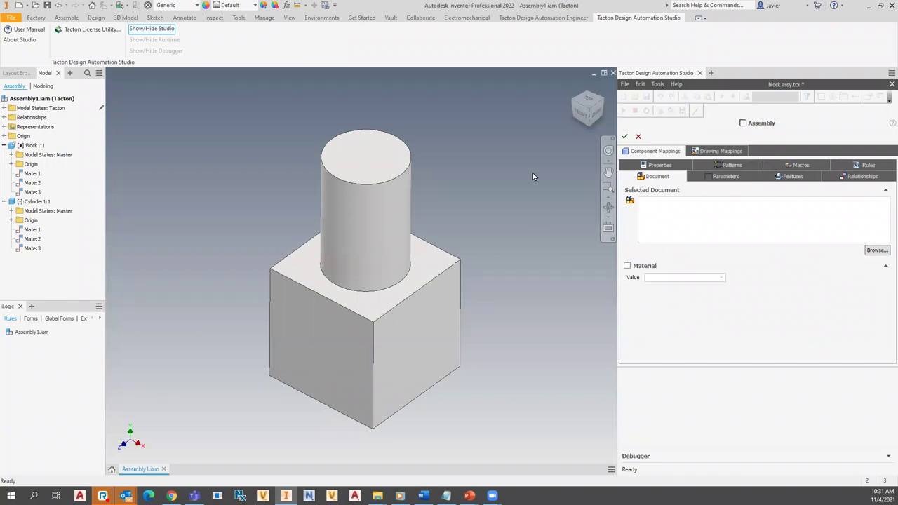
pyautogui.click(45, 99)
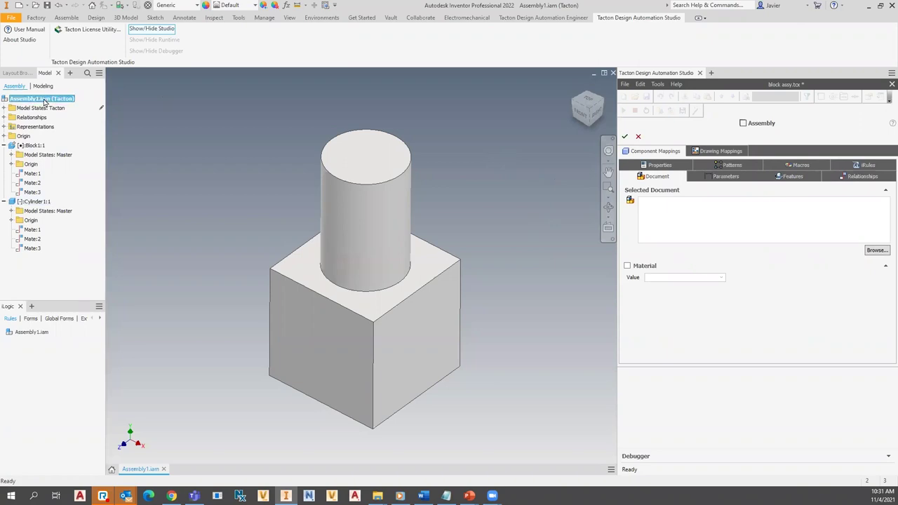
pyautogui.click(645, 216)
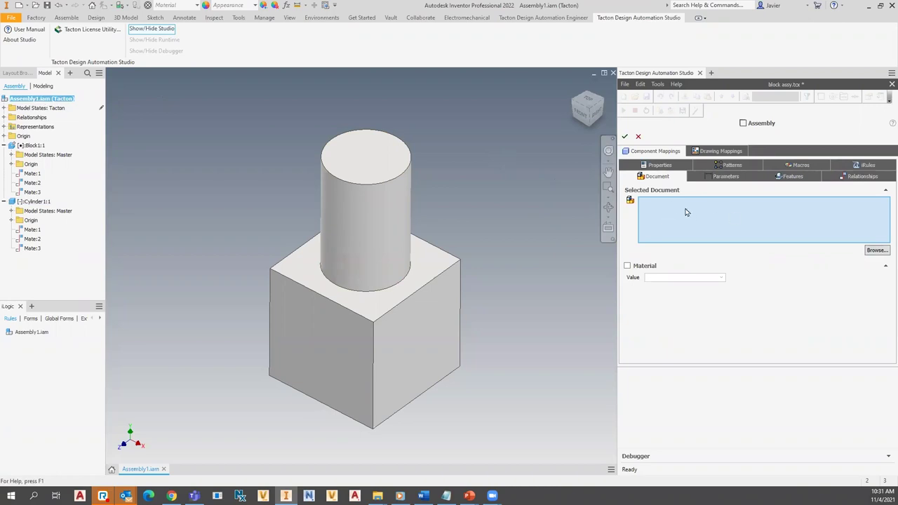
pyautogui.click(42, 99)
pyautogui.click(724, 178)
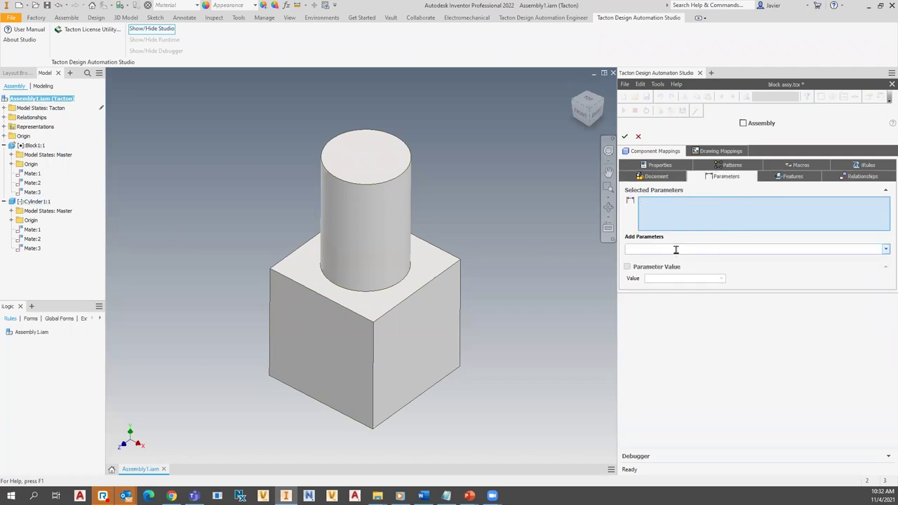
pyautogui.click(885, 249)
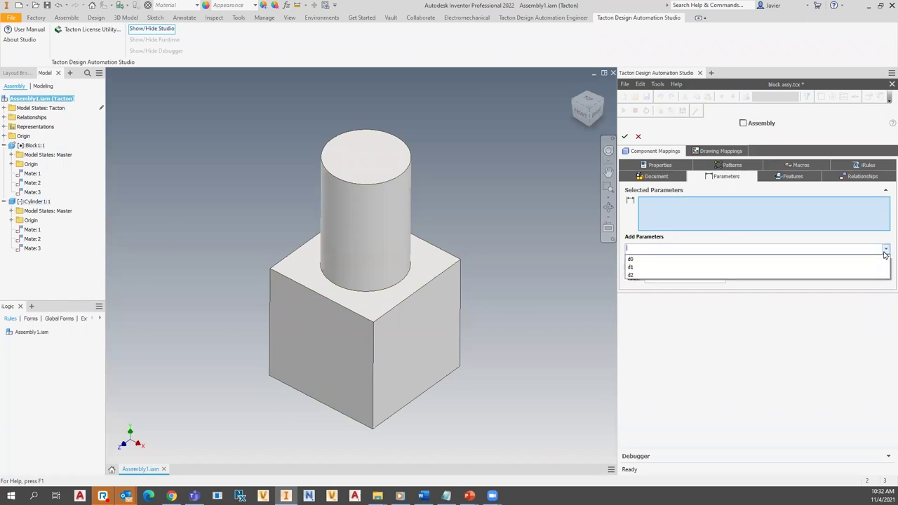
pyautogui.click(675, 241)
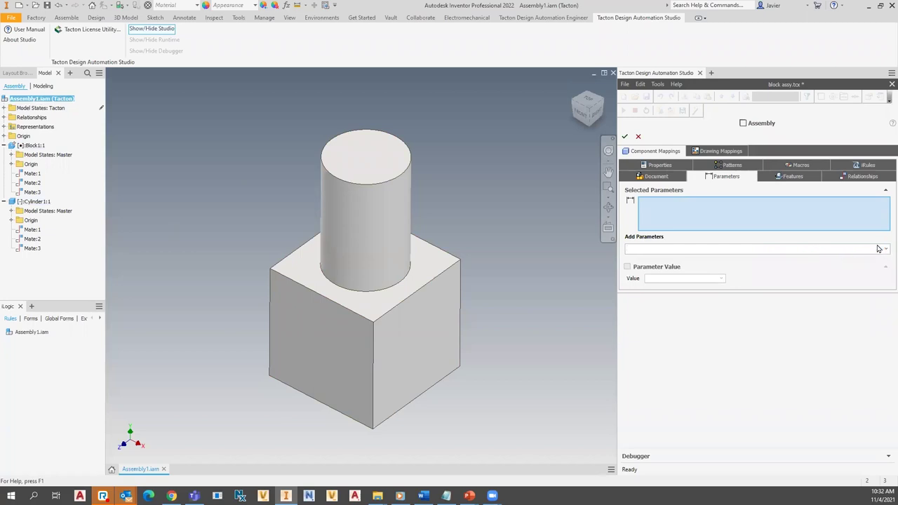
pyautogui.click(638, 137)
# Open the CAD mapping of the block component and map it to the Block1:1 part.
pyautogui.click(666, 171)
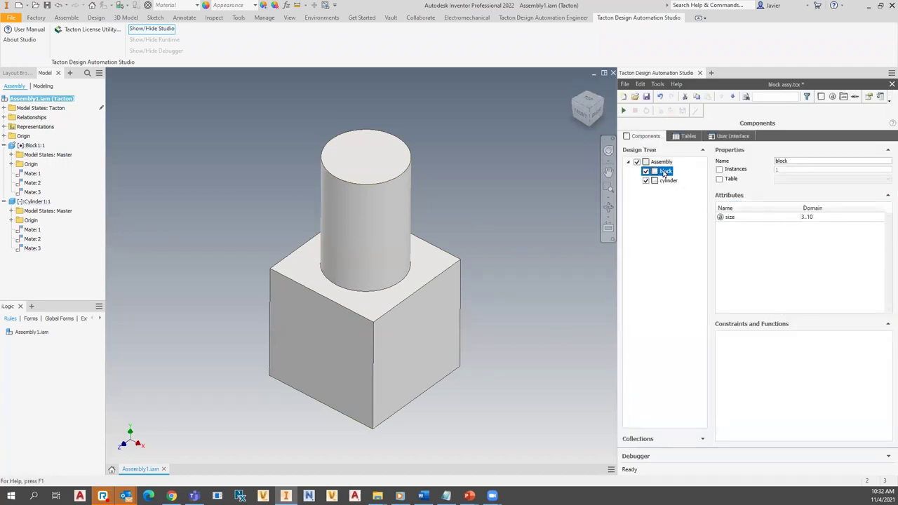
pyautogui.rightClick(665, 175)
pyautogui.click(675, 318)
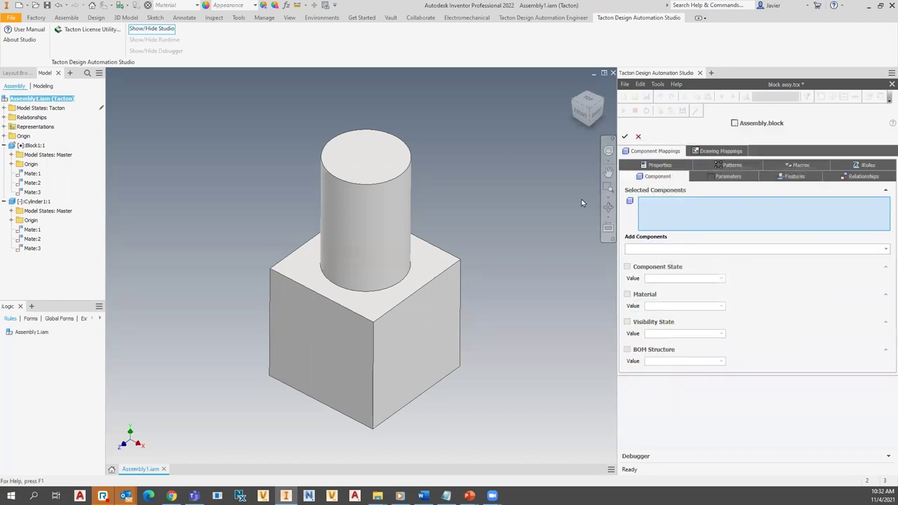
pyautogui.click(33, 145)
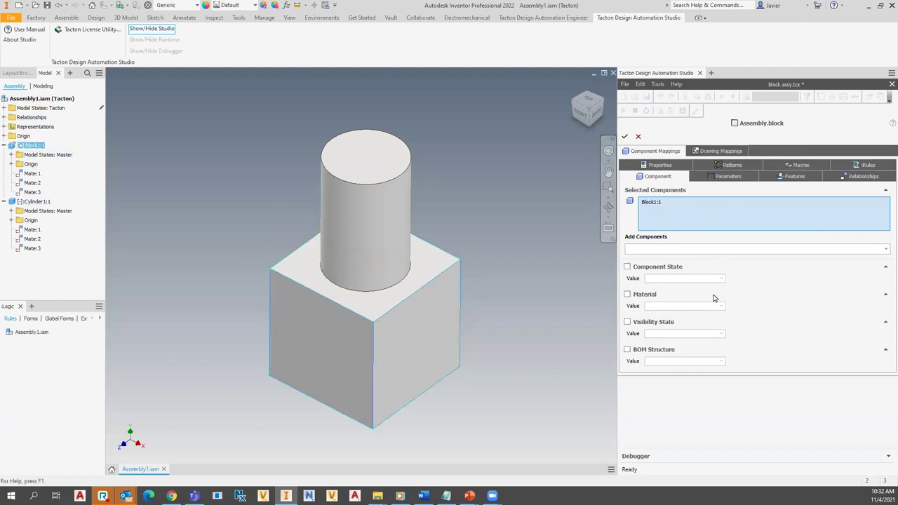
# Add the Height, Depth and Width parameters to the block's parameter mapping.
pyautogui.click(734, 178)
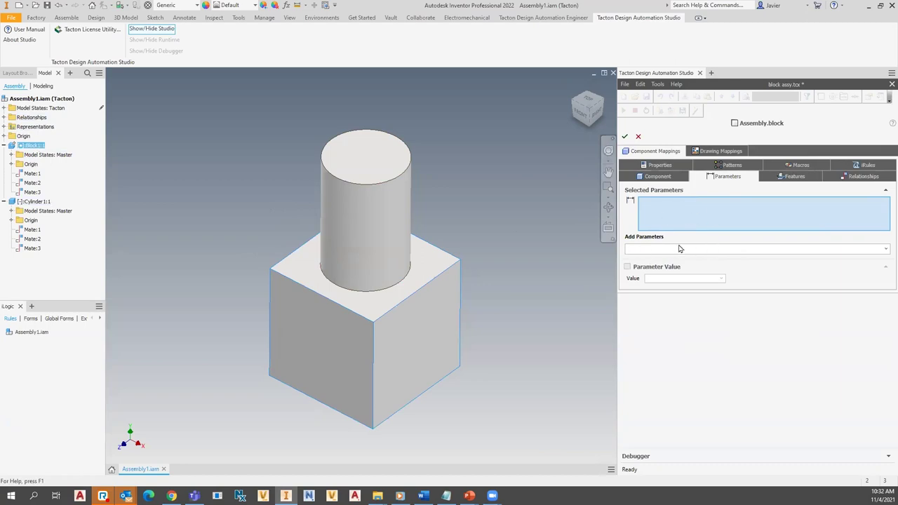
pyautogui.click(885, 250)
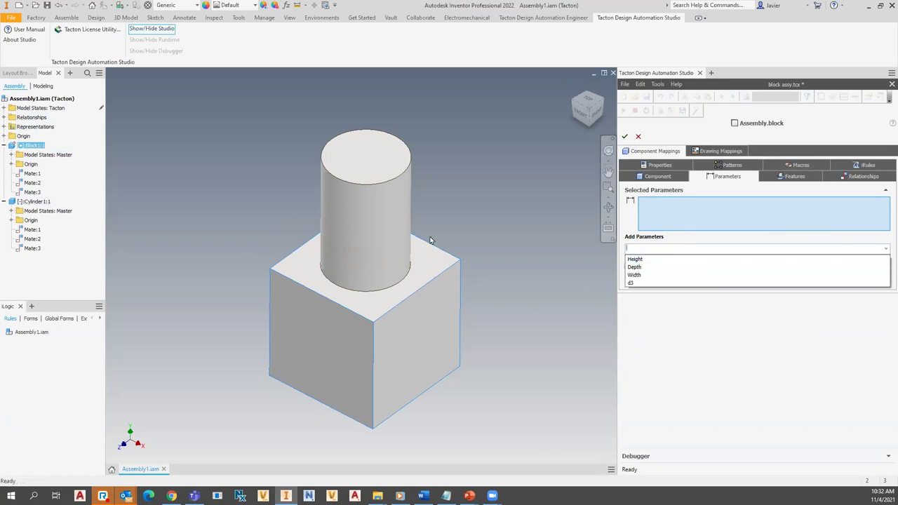
pyautogui.click(644, 261)
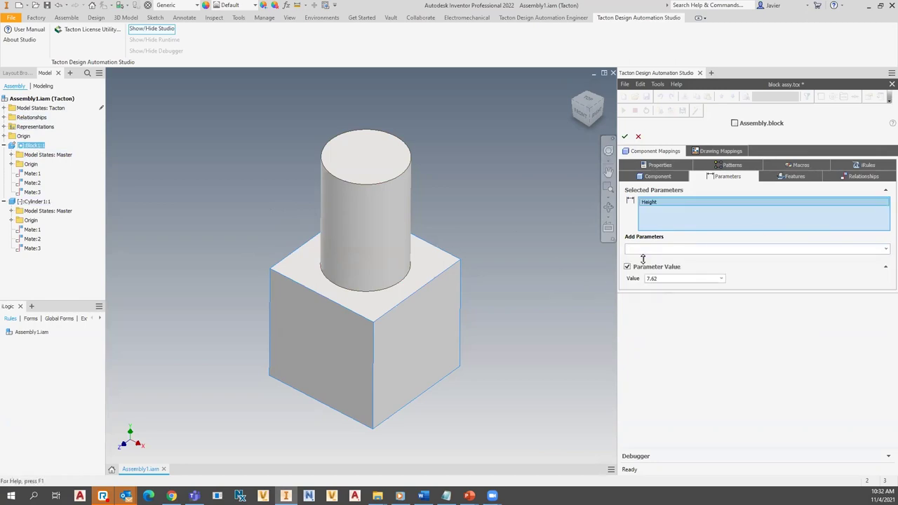
pyautogui.click(886, 250)
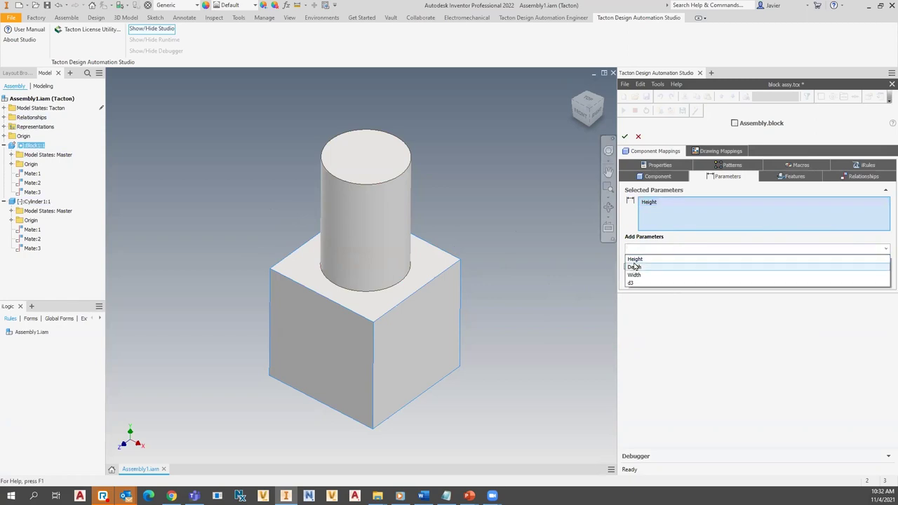
pyautogui.click(639, 268)
pyautogui.click(886, 250)
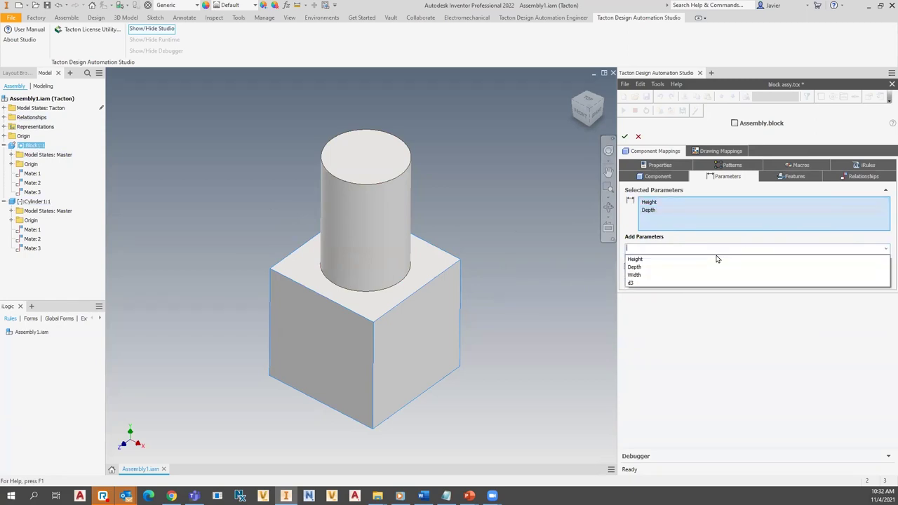
pyautogui.click(647, 275)
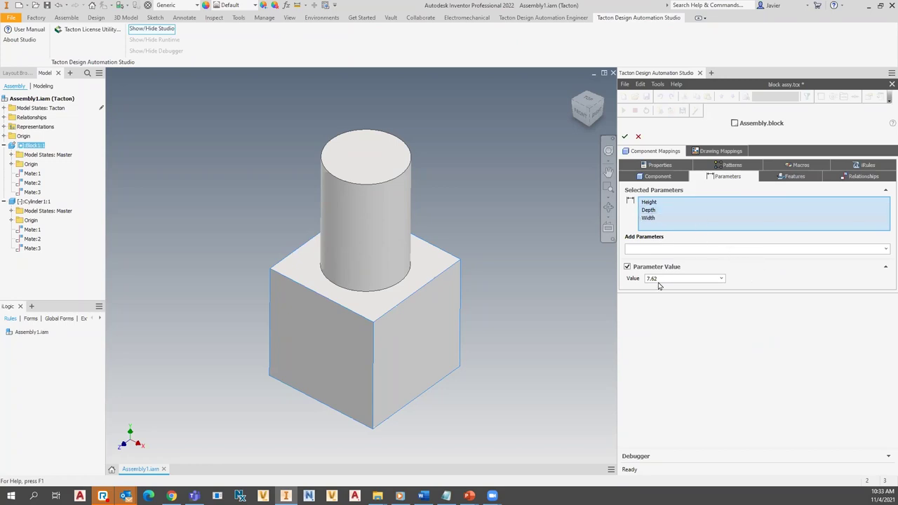
# Set the values of the block's Depth and Width parameters to the size attribute and accept the block's mapping.
pyautogui.hotkey('alt', 'Tab')
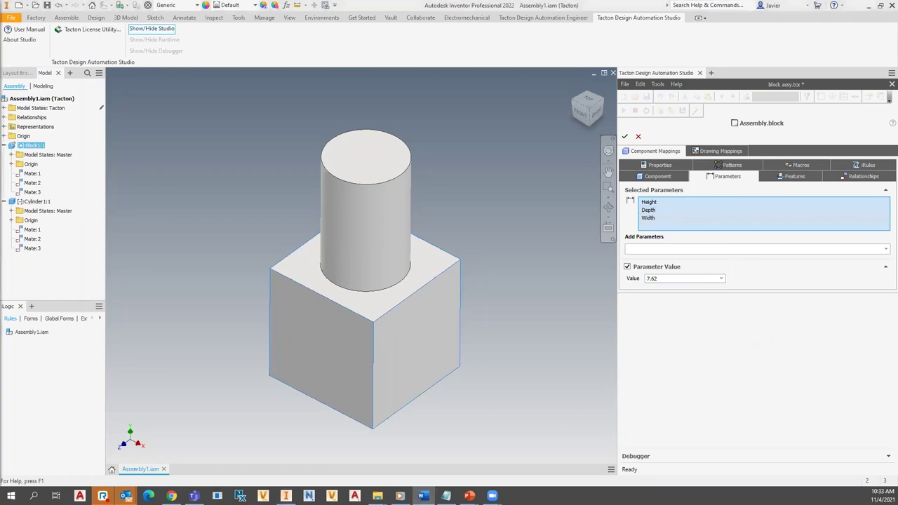
pyautogui.click(651, 210)
pyautogui.click(650, 211)
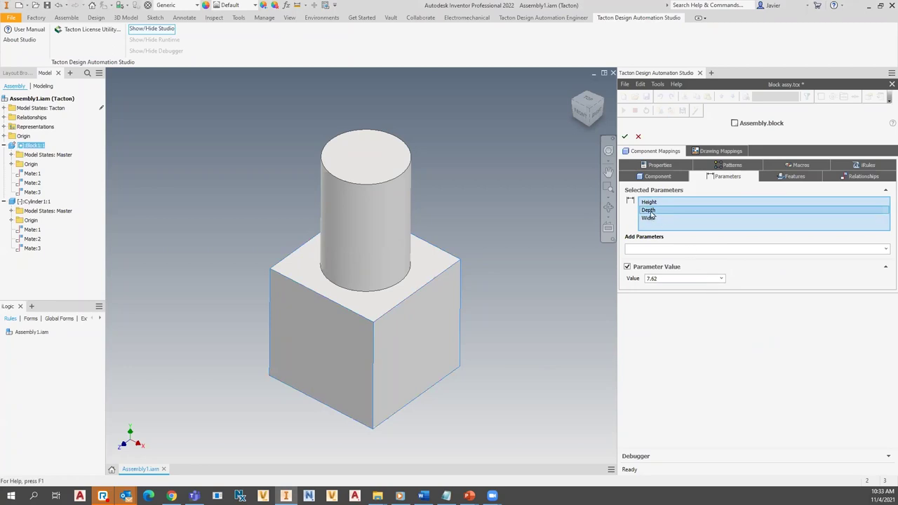
pyautogui.click(720, 280)
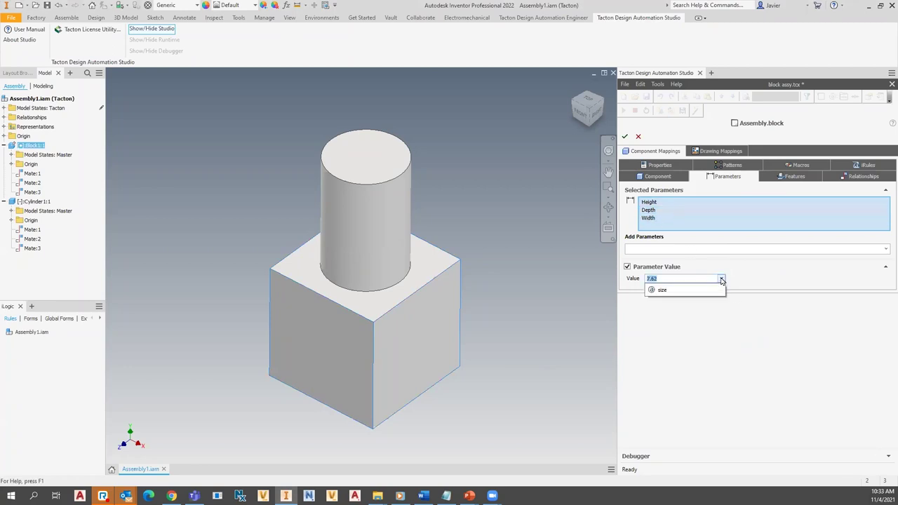
pyautogui.click(663, 291)
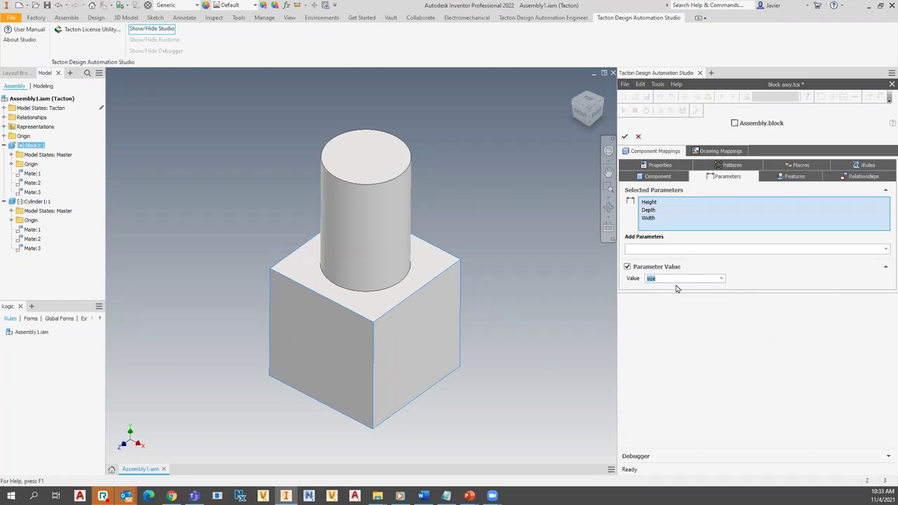
pyautogui.click(655, 220)
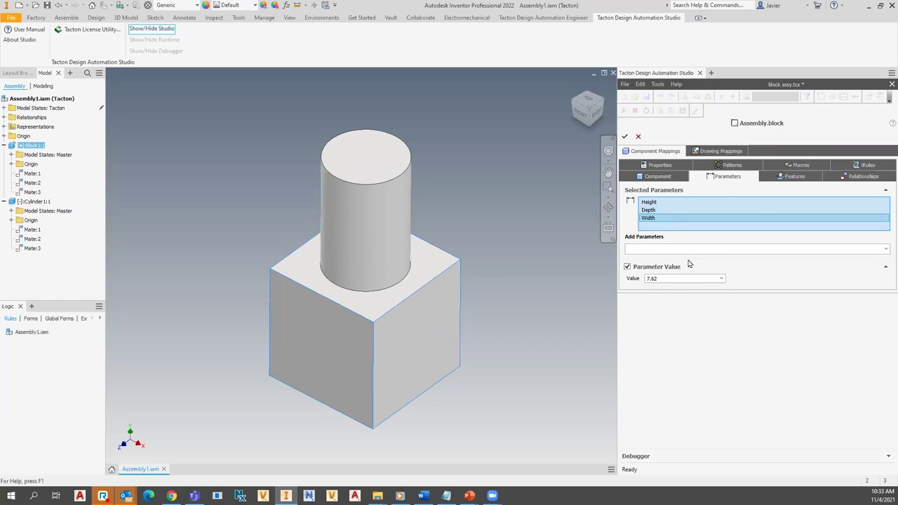
pyautogui.click(721, 279)
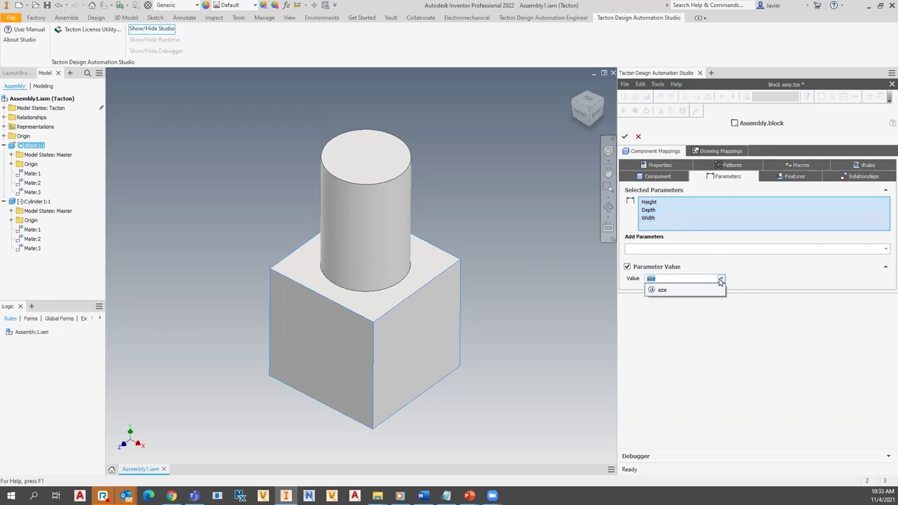
pyautogui.click(663, 290)
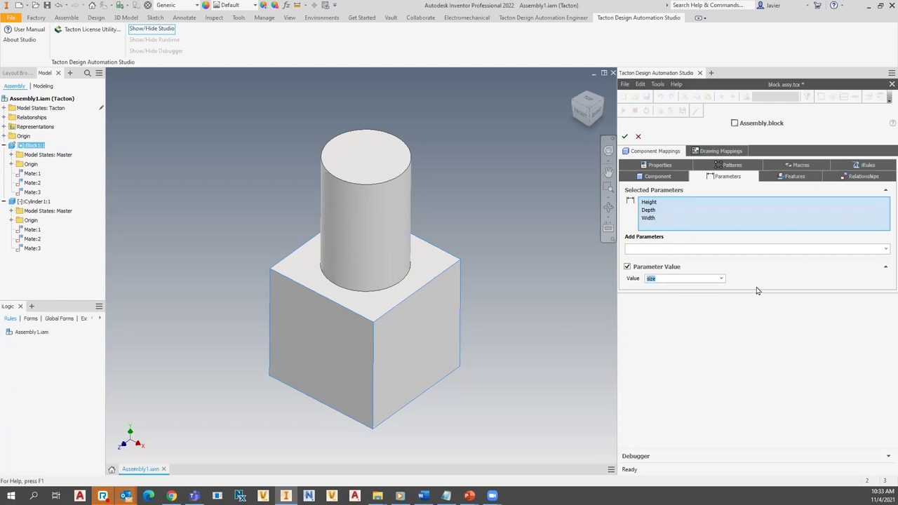
pyautogui.click(624, 136)
# Open the CAD mapping of the cylinder component and map it to the Cylinder1:1 part.
pyautogui.click(665, 180)
pyautogui.rightClick(664, 180)
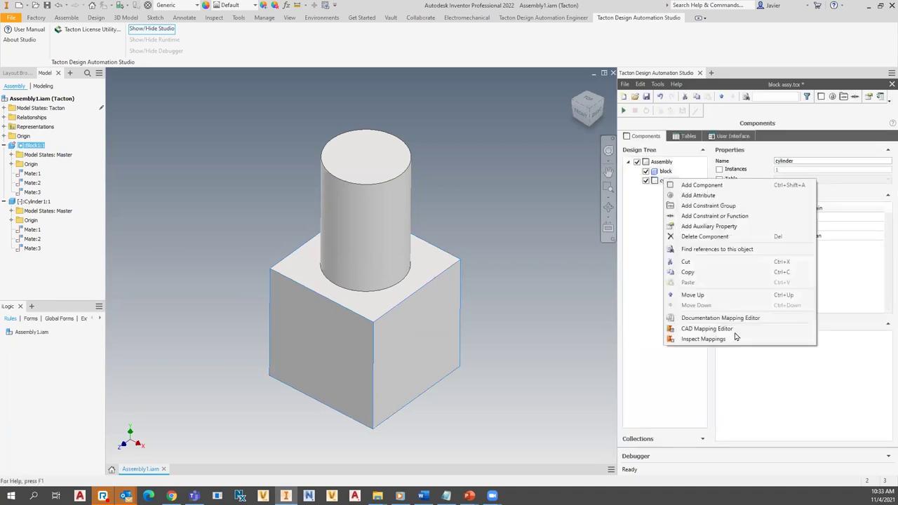
pyautogui.click(691, 329)
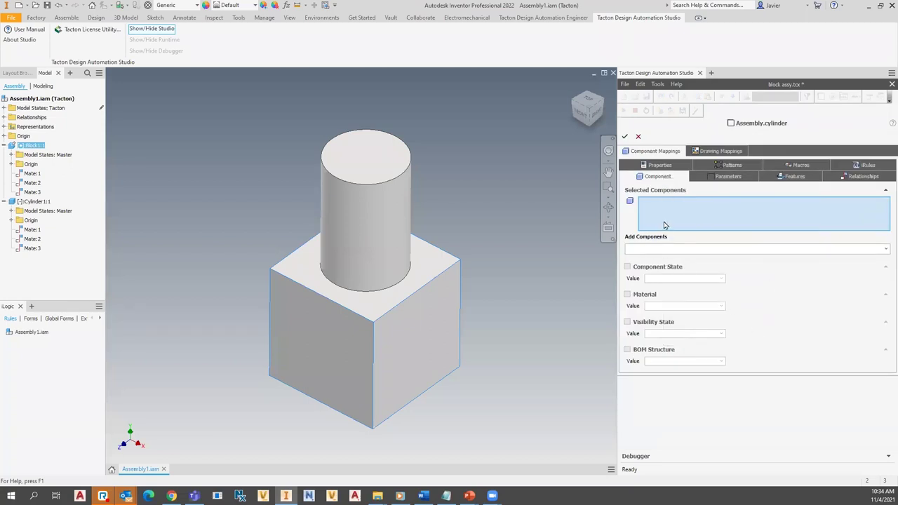
pyautogui.click(386, 214)
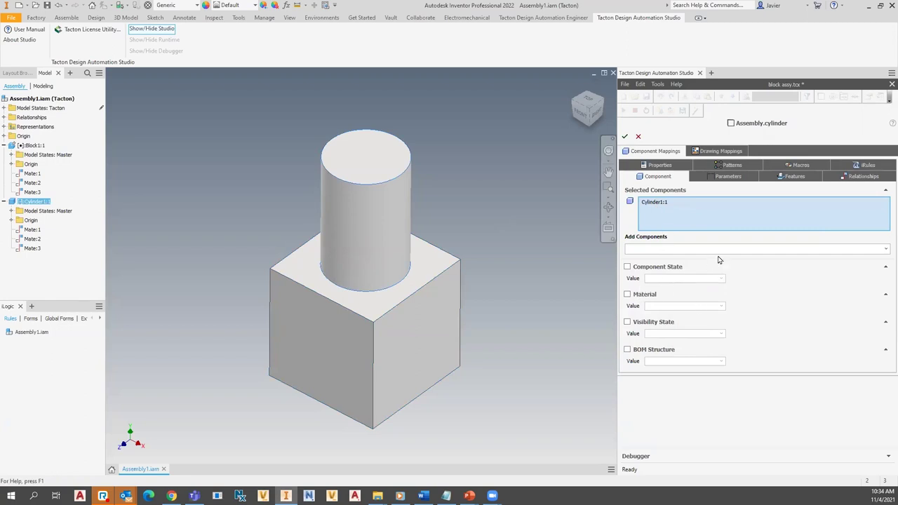
# Add the Height and Diameter parameters to the cylinder's parameter mapping.
pyautogui.click(734, 179)
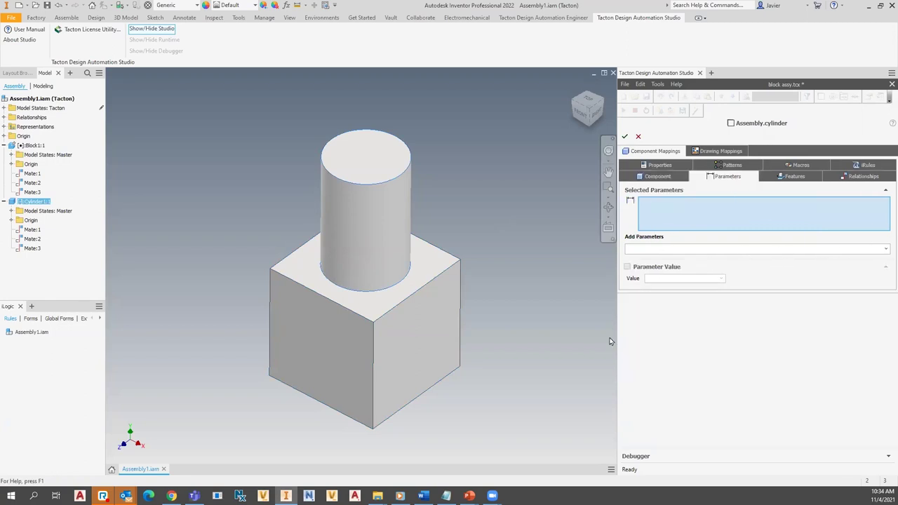
pyautogui.click(885, 250)
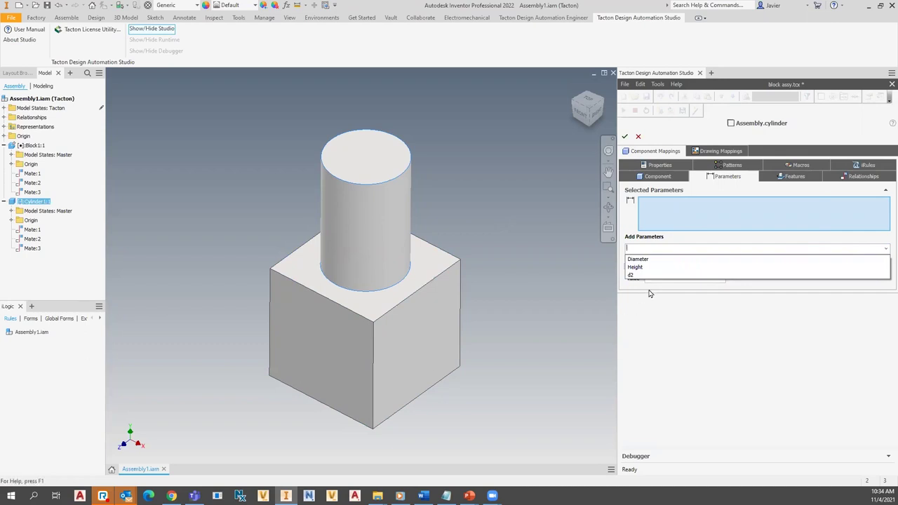
pyautogui.click(643, 268)
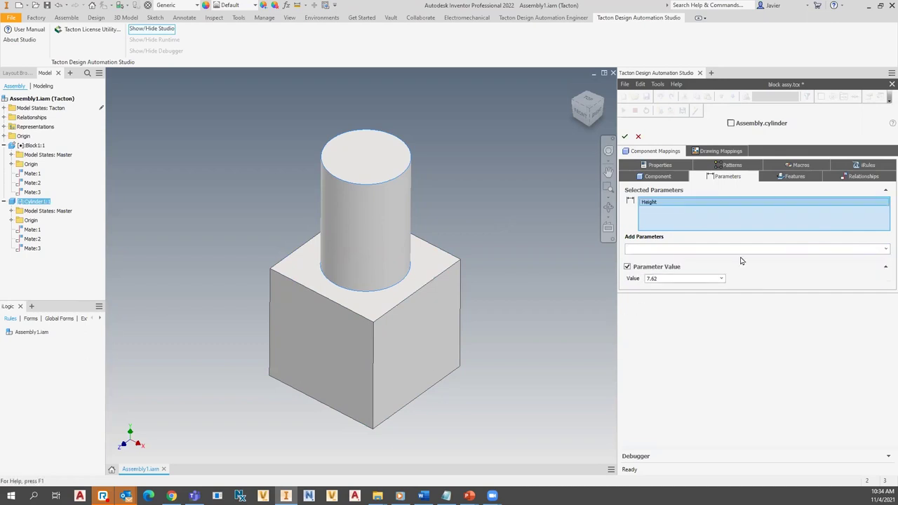
pyautogui.click(880, 247)
pyautogui.click(651, 258)
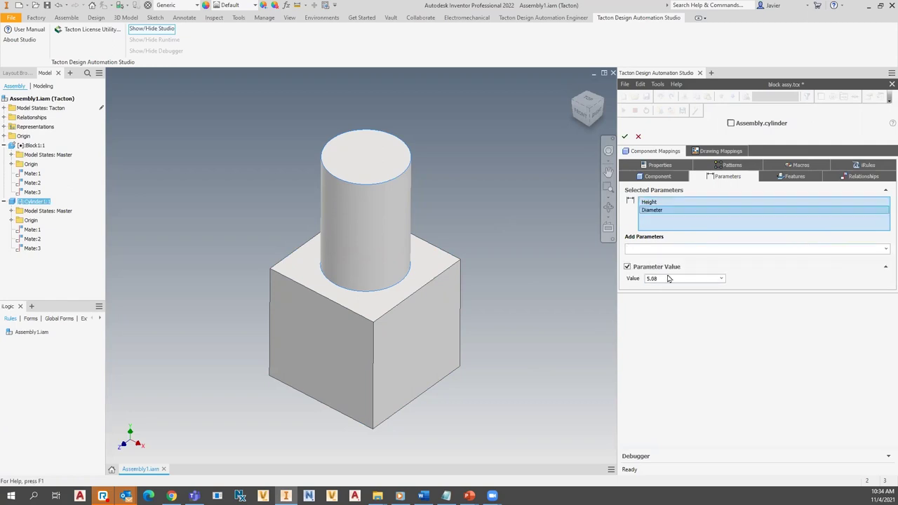
pyautogui.click(658, 365)
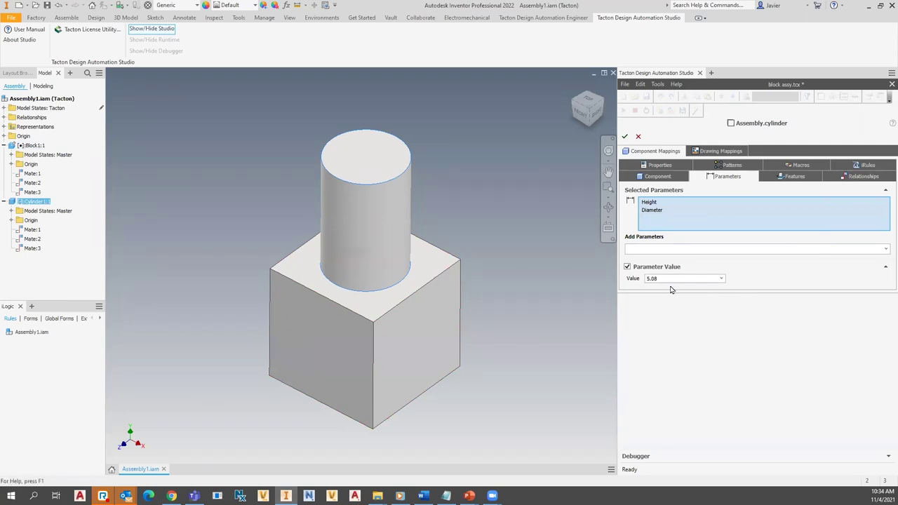
# Set the value of the cylinder's Height parameter to the length attribute.
pyautogui.click(653, 212)
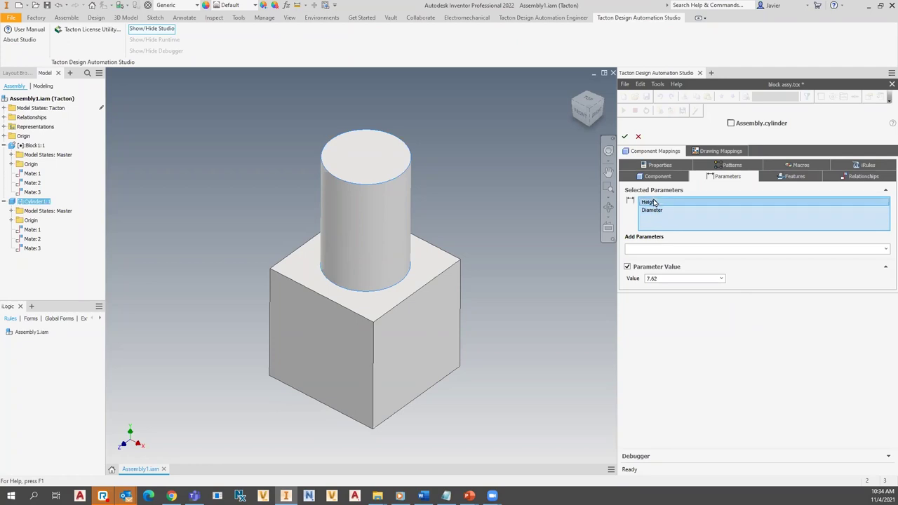
pyautogui.click(721, 279)
pyautogui.click(722, 280)
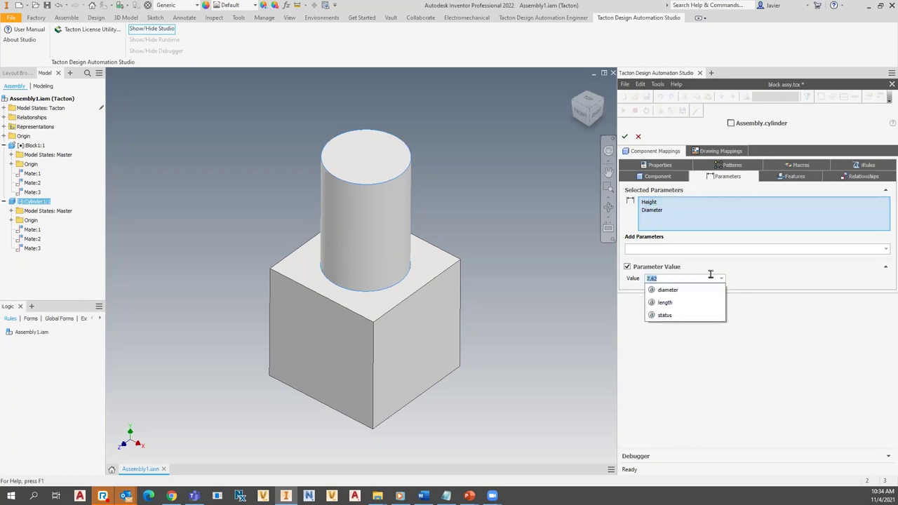
pyautogui.click(664, 303)
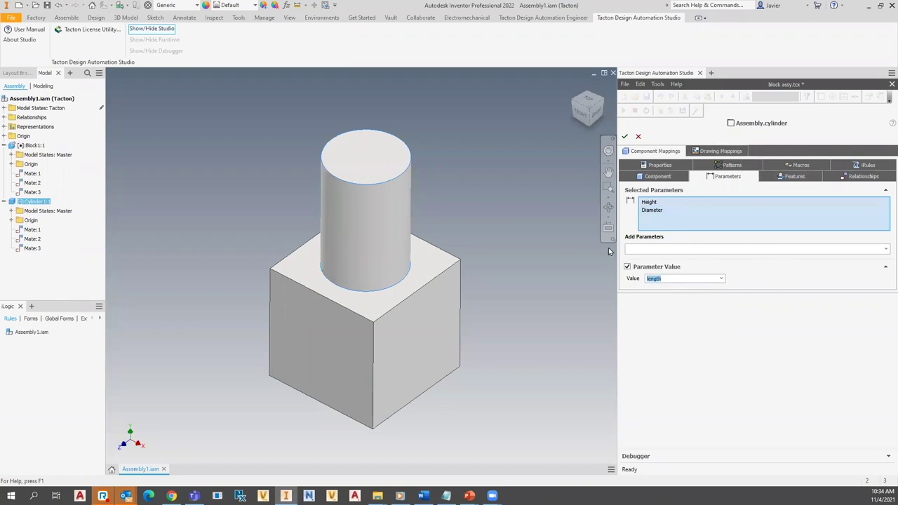
pyautogui.click(748, 357)
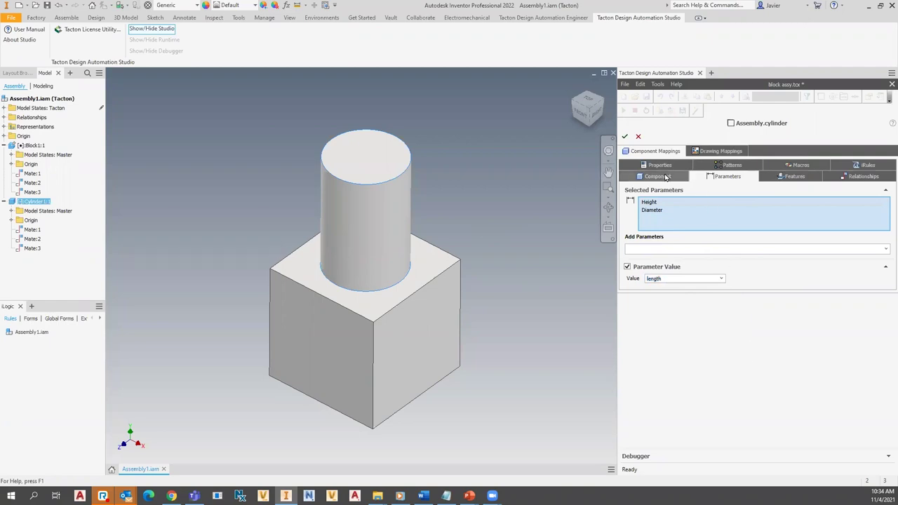
# Enable the component state of Cylinder1:1, set its value to the status attribute, and accept the cylinder's mapping.
pyautogui.click(665, 177)
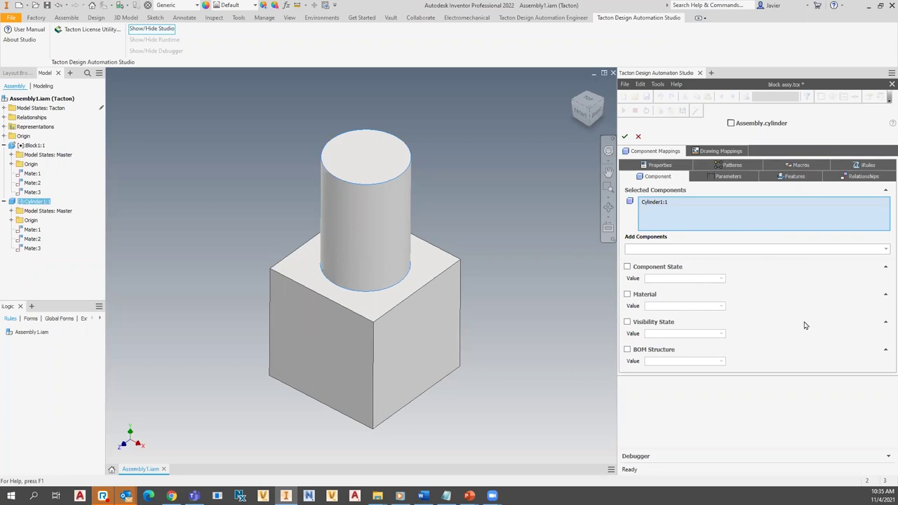
pyautogui.click(627, 267)
pyautogui.click(720, 278)
pyautogui.click(667, 315)
pyautogui.click(766, 309)
pyautogui.click(625, 137)
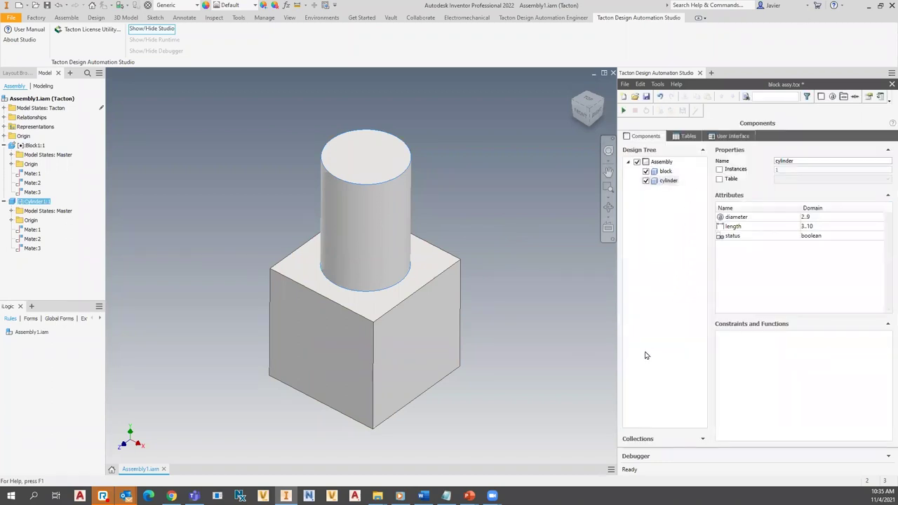
# Open the CAD mapping of the top-level Assembly component, map it to the Assembly1.iam document and accept.
pyautogui.click(660, 162)
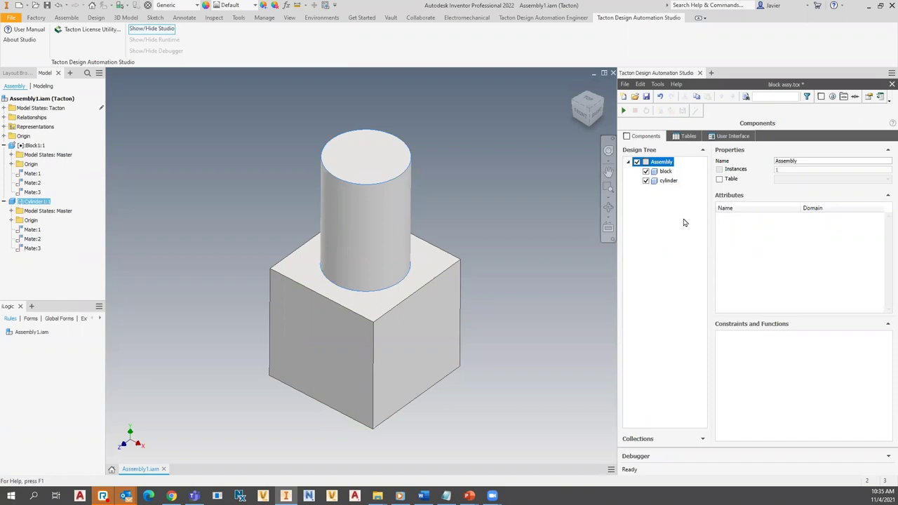
pyautogui.moveTo(658, 189); pyautogui.dragTo(695, 237)
pyautogui.moveTo(677, 161); pyautogui.dragTo(700, 160)
pyautogui.click(650, 165)
pyautogui.rightClick(649, 165)
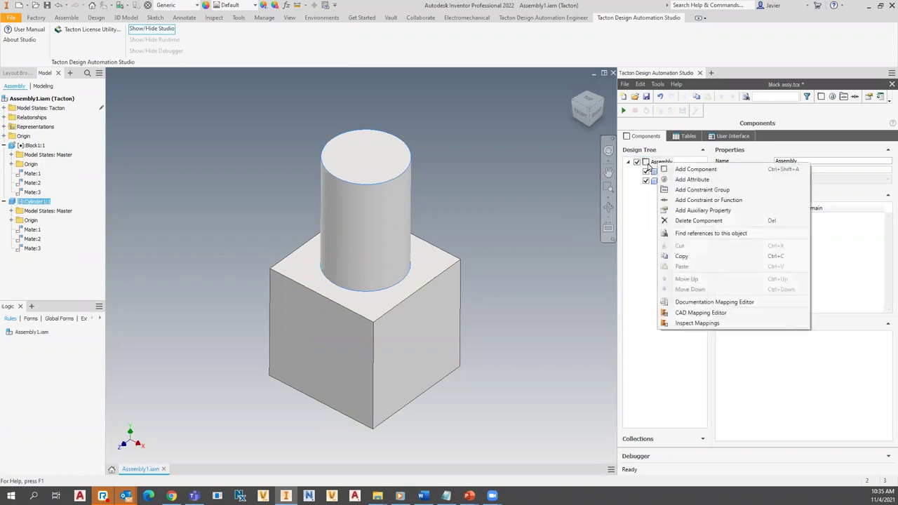
pyautogui.click(691, 312)
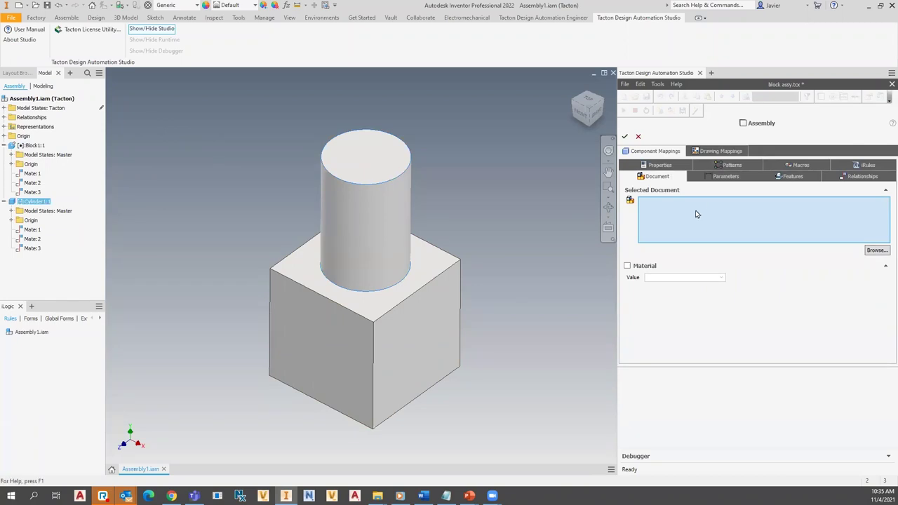
pyautogui.click(62, 99)
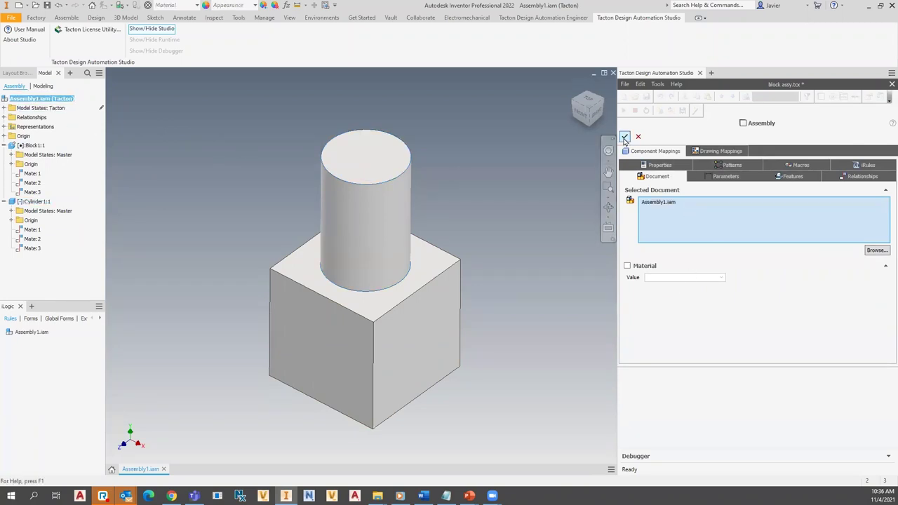
pyautogui.click(624, 137)
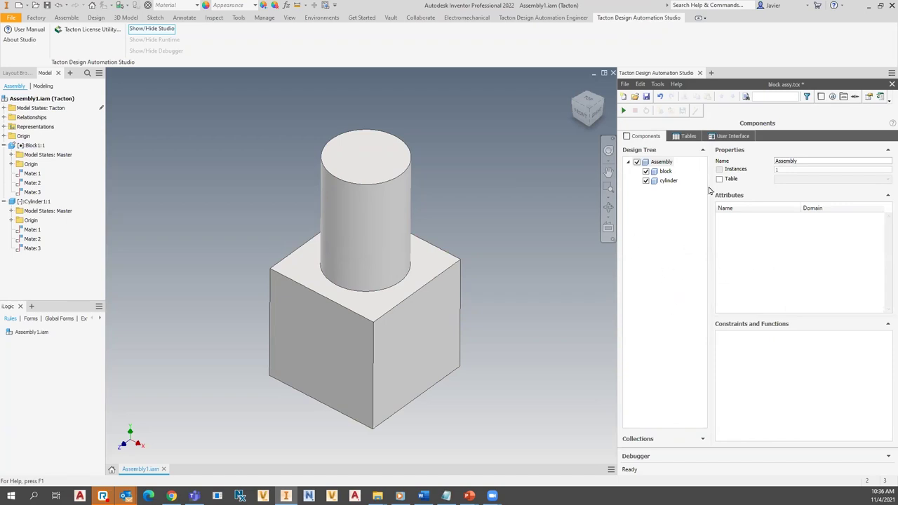
# Add an application to the configurator's user interface and name it Block Configurator.
pyautogui.click(730, 136)
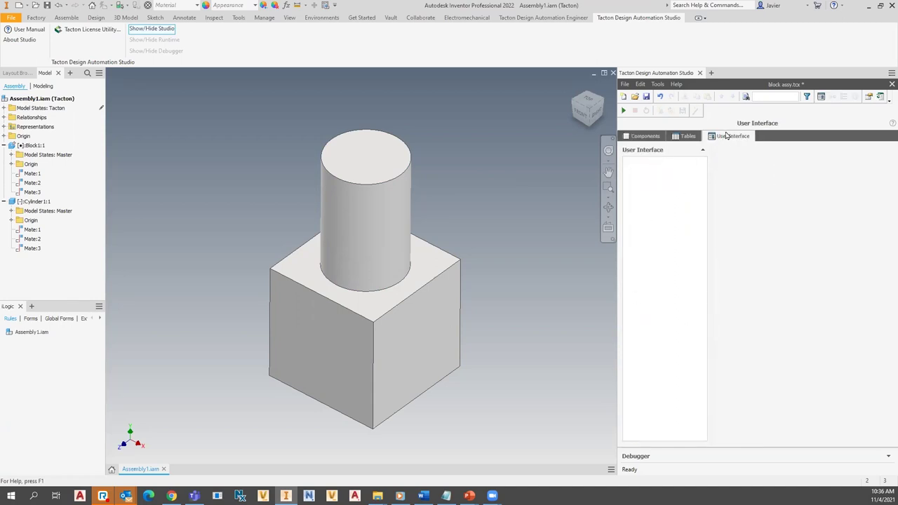
pyautogui.rightClick(637, 170)
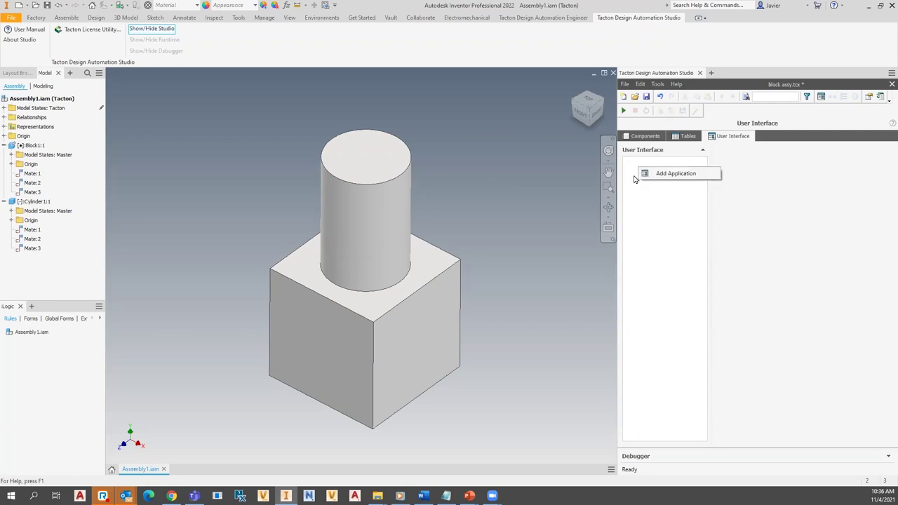
pyautogui.click(675, 174)
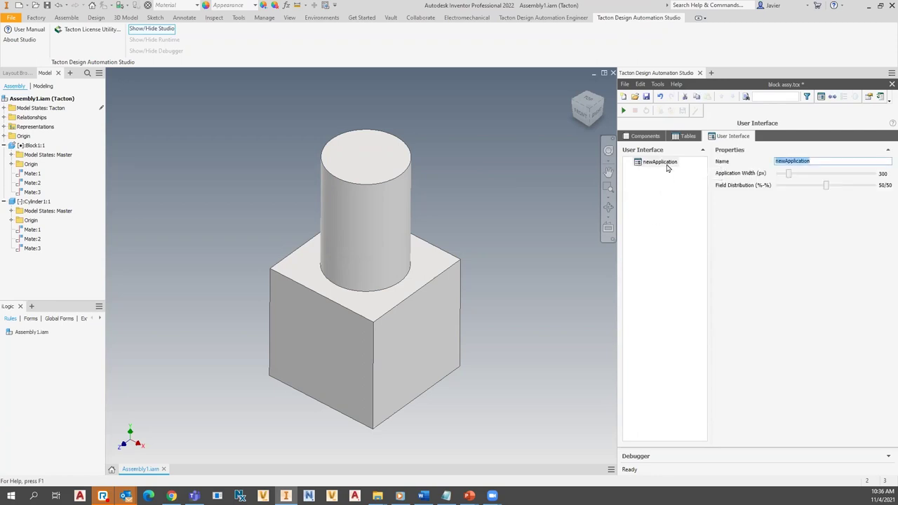
pyautogui.click(672, 164)
pyautogui.doubleClick(810, 162)
pyautogui.write('Block Configurator')
# Add a step to the Block Configurator application and name it "config assemble".
pyautogui.rightClick(657, 166)
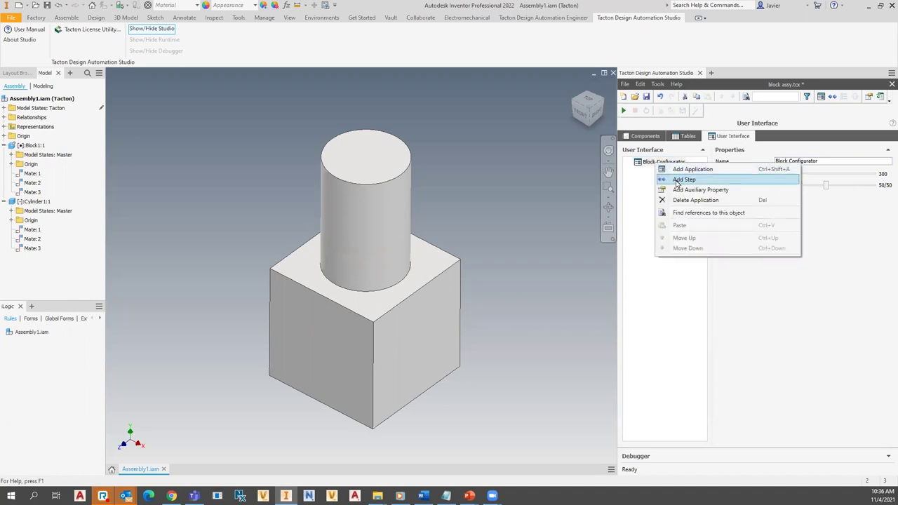
pyautogui.click(677, 180)
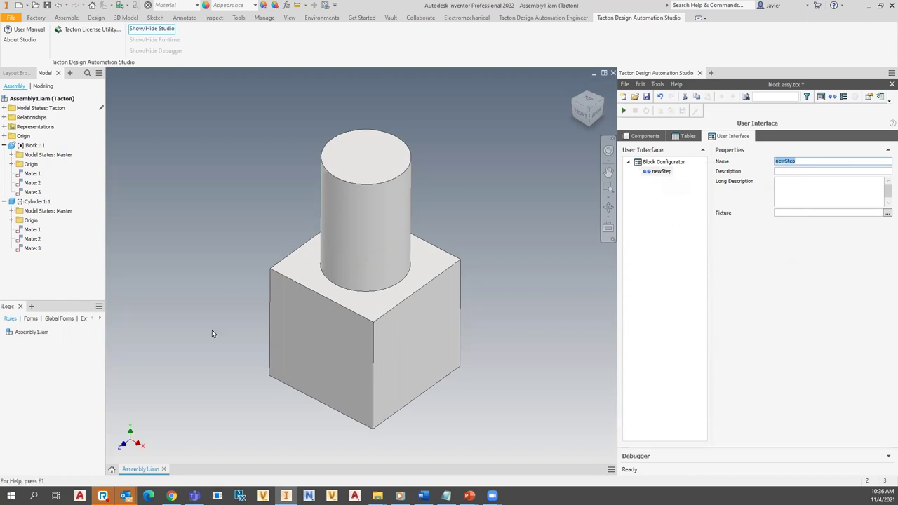
pyautogui.click(661, 171)
pyautogui.click(807, 161)
pyautogui.write('config assemble')
# Give the config assemble step the description "Configurer Assembly" and the long description "This allows you to configure you assembly".
pyautogui.click(808, 171)
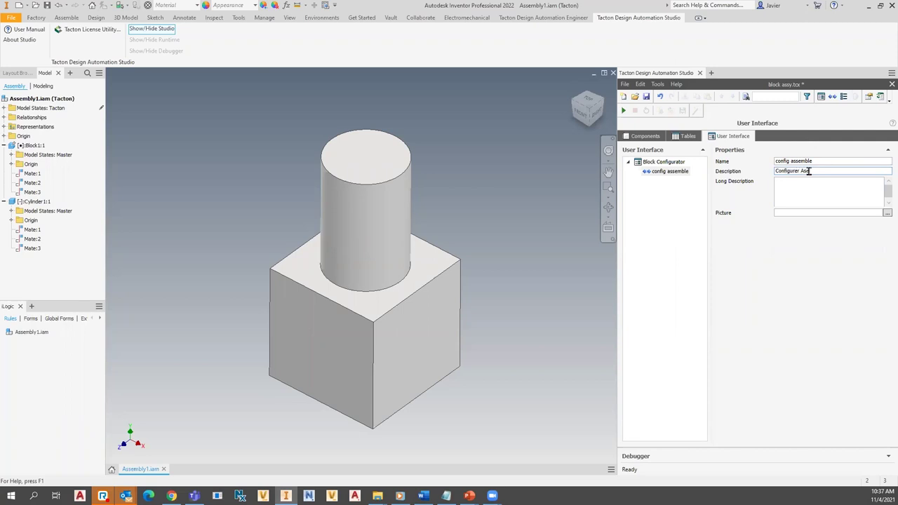
pyautogui.write('Configurer Assembly')
pyautogui.click(819, 181)
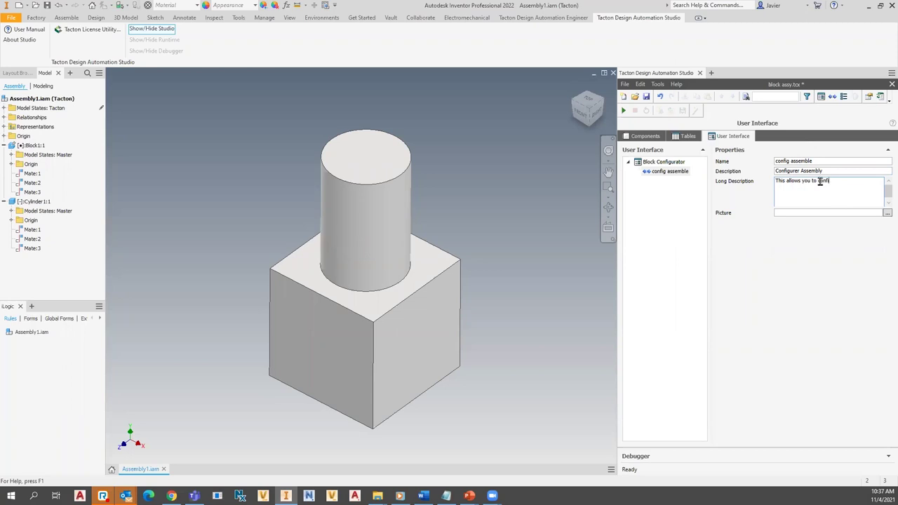
pyautogui.write('ou assembly')
pyautogui.click(819, 214)
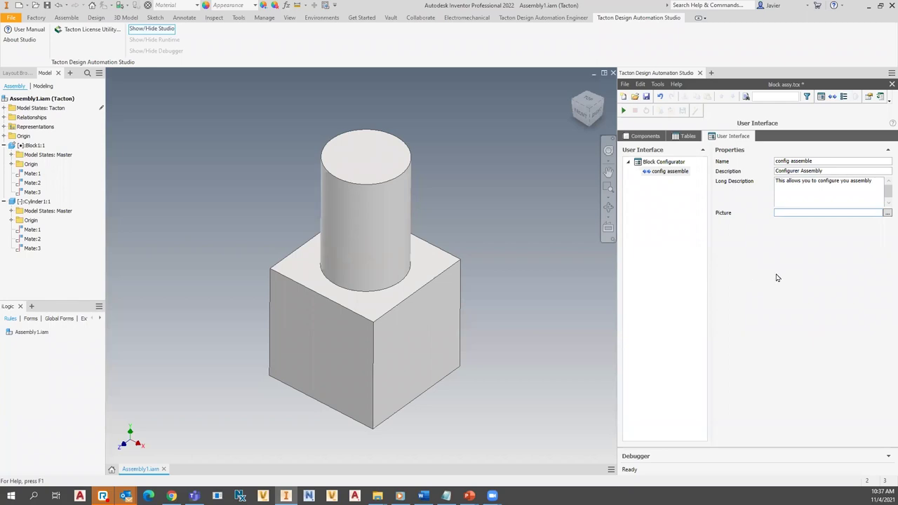
pyautogui.click(655, 172)
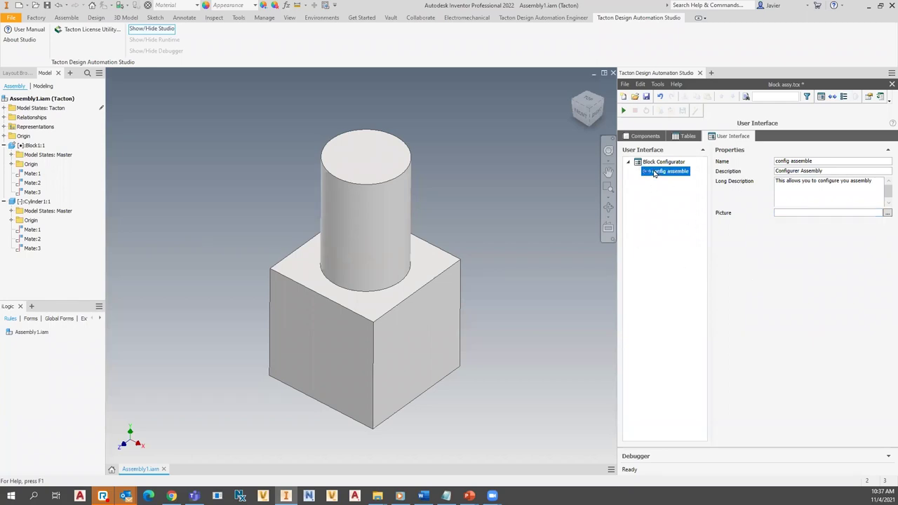
# Add a group named "block" with the description "block options" under the config assemble step.
pyautogui.rightClick(656, 174)
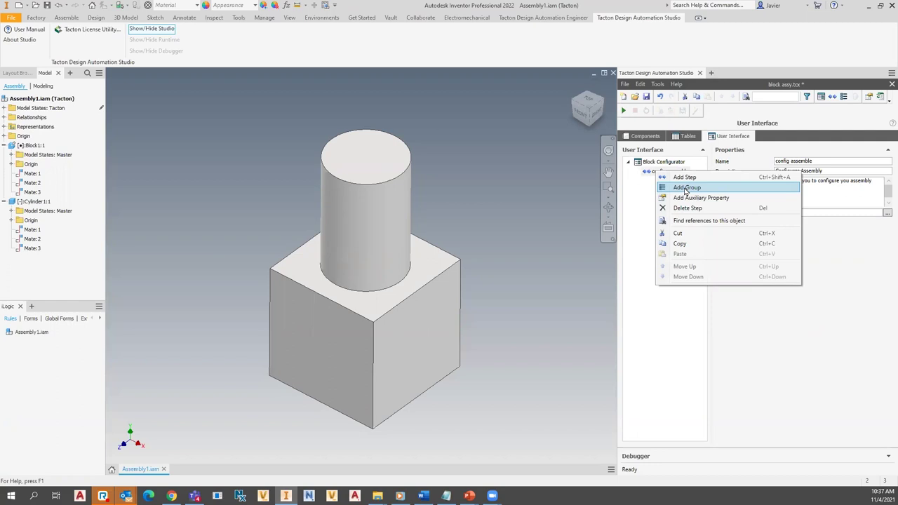
pyautogui.click(685, 188)
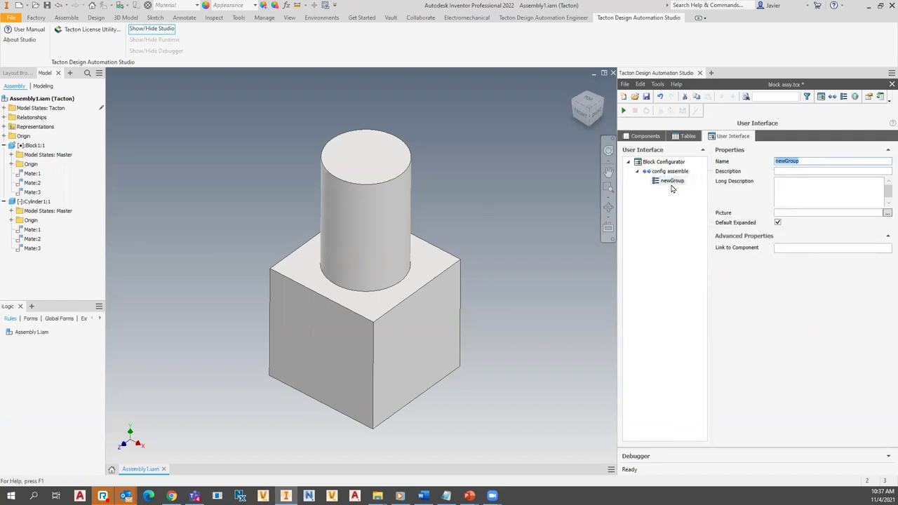
pyautogui.write('blocck')
pyautogui.click(778, 170)
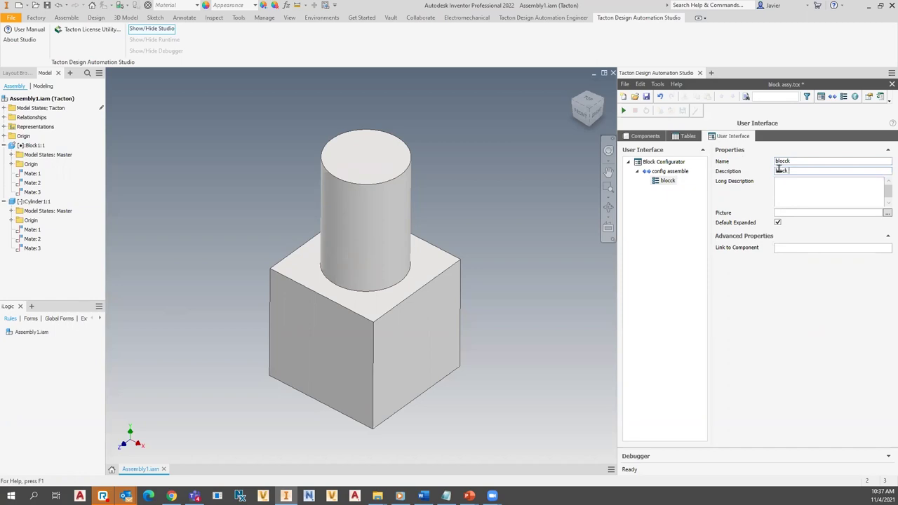
pyautogui.write('block options')
pyautogui.click(796, 195)
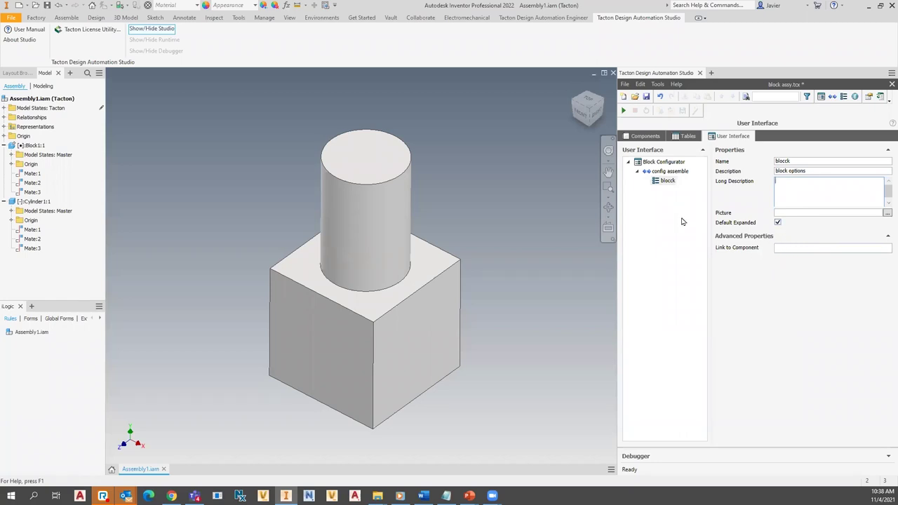
pyautogui.click(795, 164)
pyautogui.press('BackSpace')
pyautogui.press('BackSpace')
pyautogui.write('k')
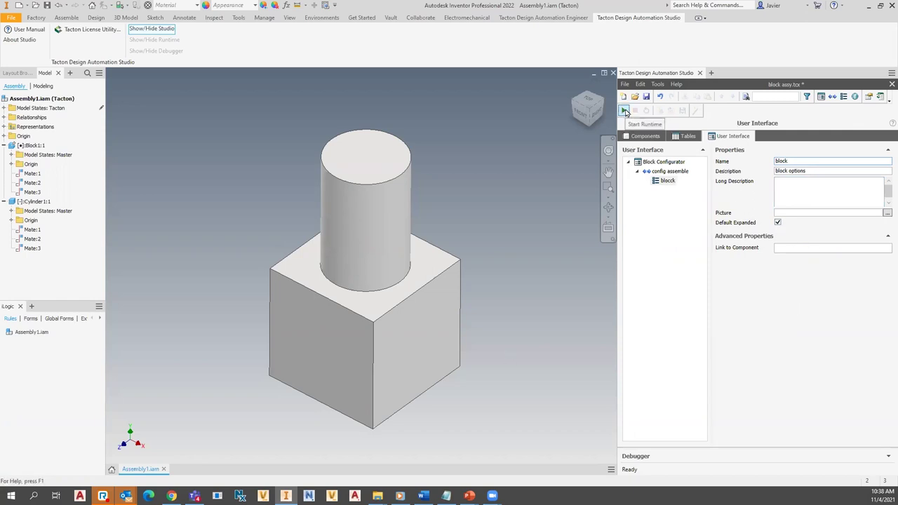
pyautogui.click(665, 181)
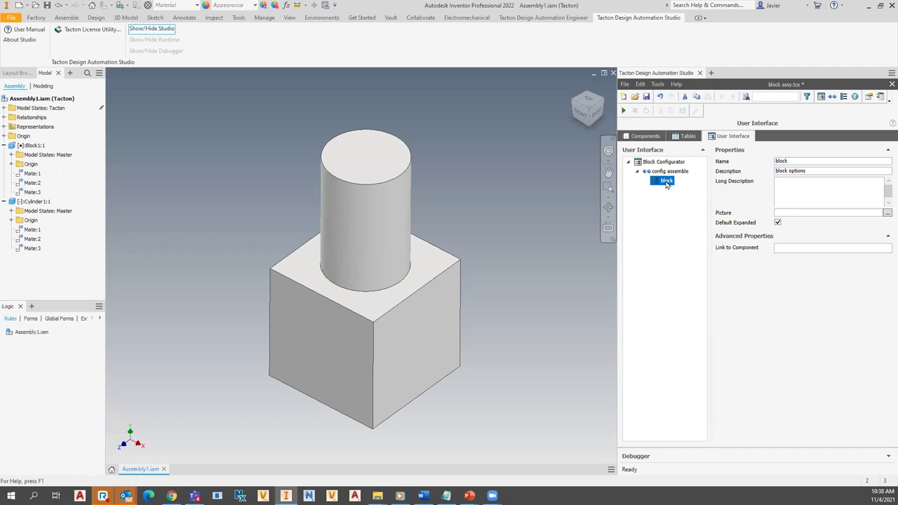
pyautogui.rightClick(667, 183)
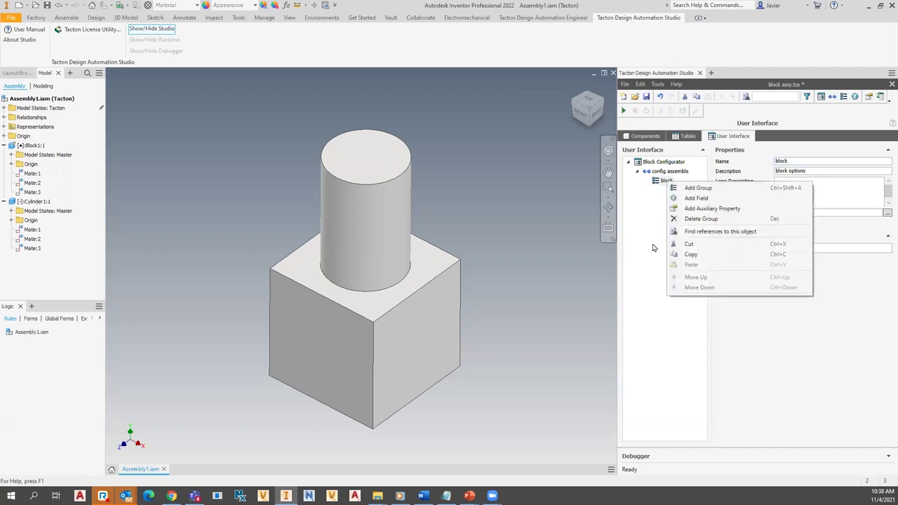
pyautogui.click(702, 198)
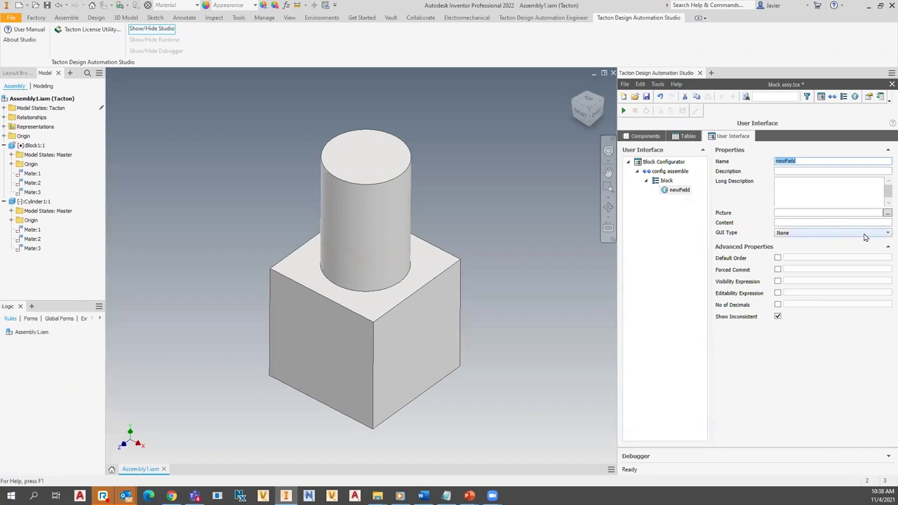
pyautogui.rightClick(675, 196)
pyautogui.click(683, 214)
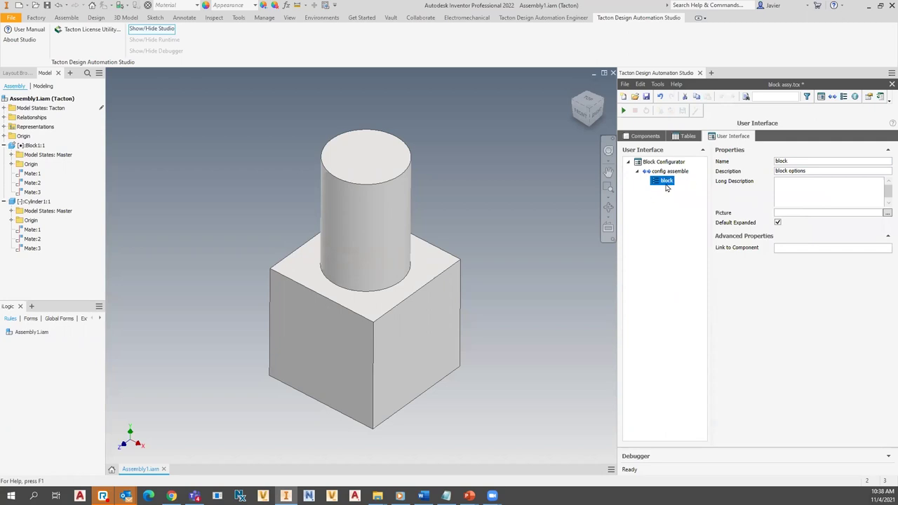
# Create a user interface field from the block component's size attribute in the block group of config assemble.
pyautogui.click(644, 136)
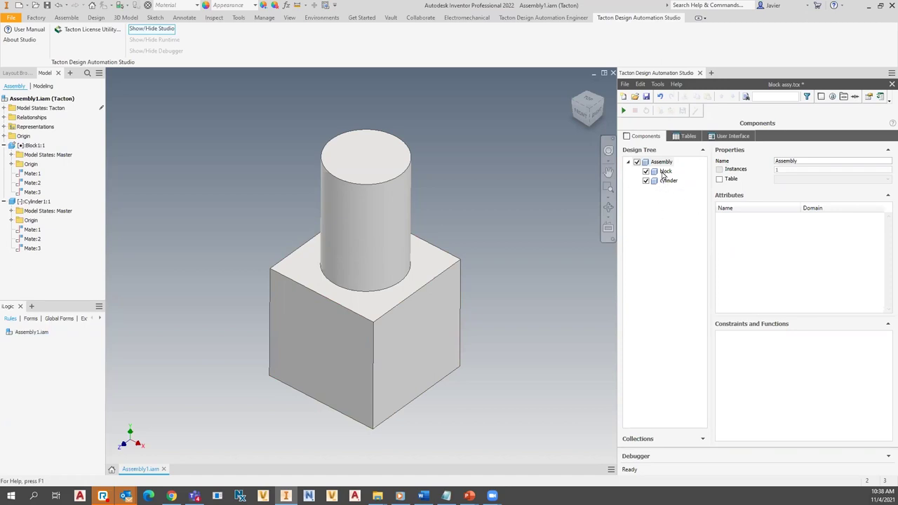
pyautogui.click(664, 171)
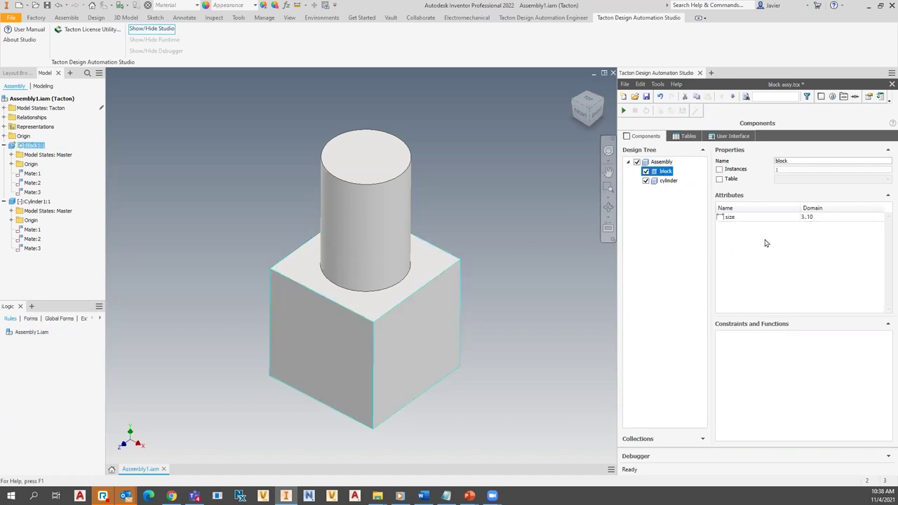
pyautogui.click(730, 218)
pyautogui.rightClick(731, 218)
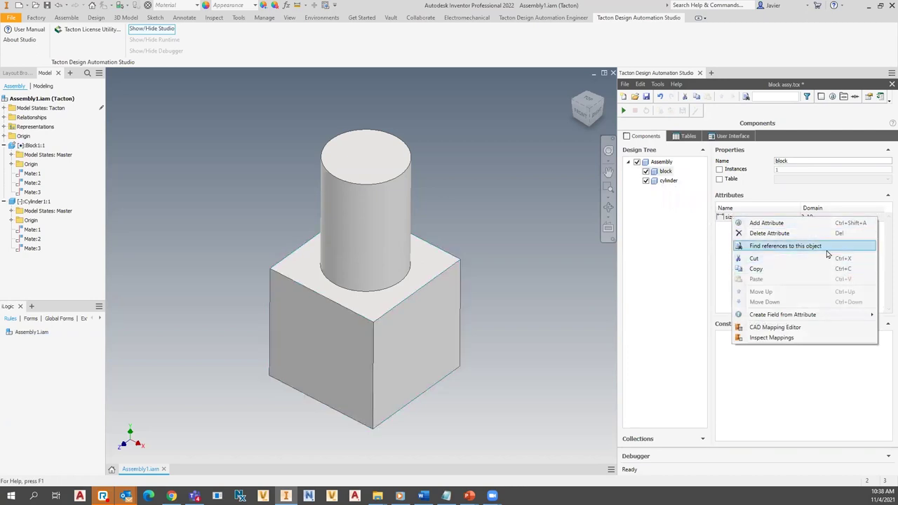
pyautogui.moveTo(786, 319)
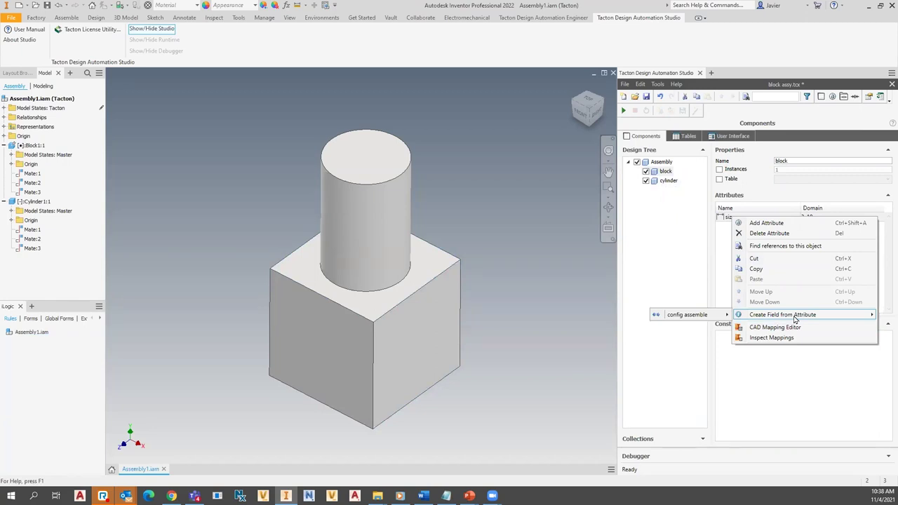
pyautogui.moveTo(691, 318)
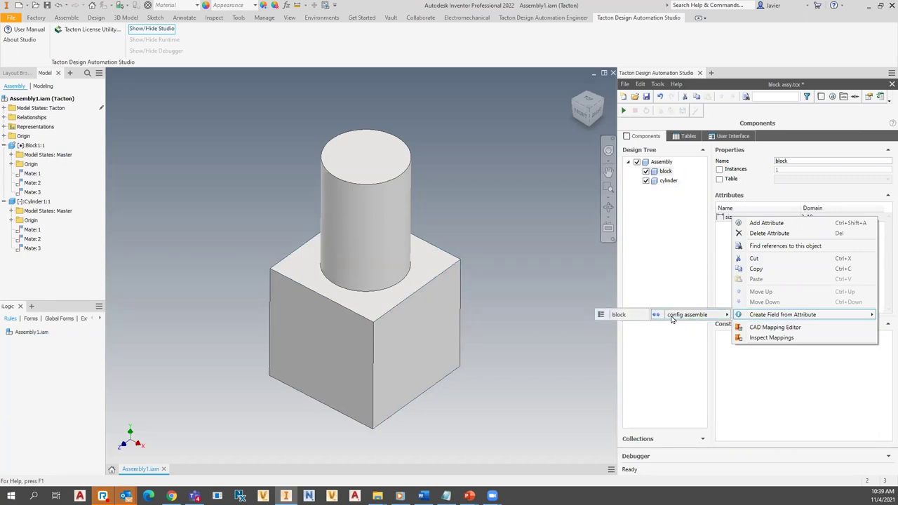
pyautogui.click(620, 315)
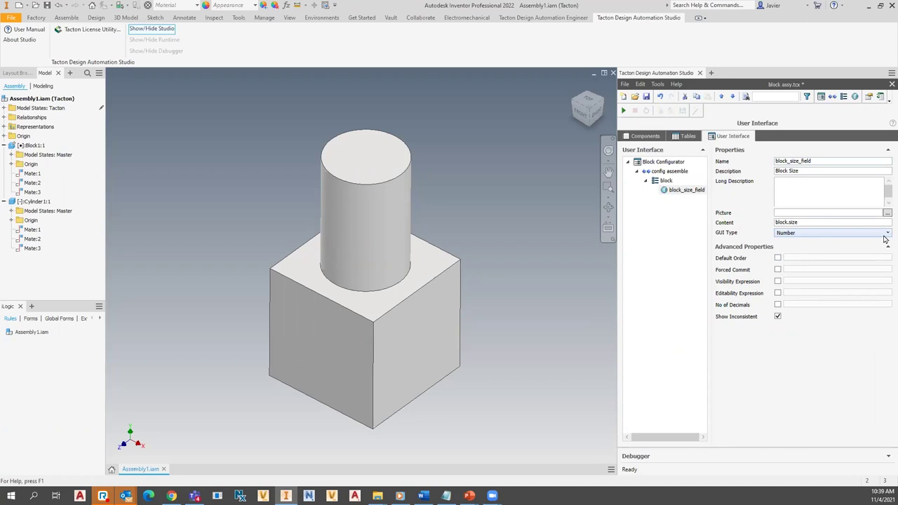
# Set the GUI type of the block size field to Slider.
pyautogui.click(885, 234)
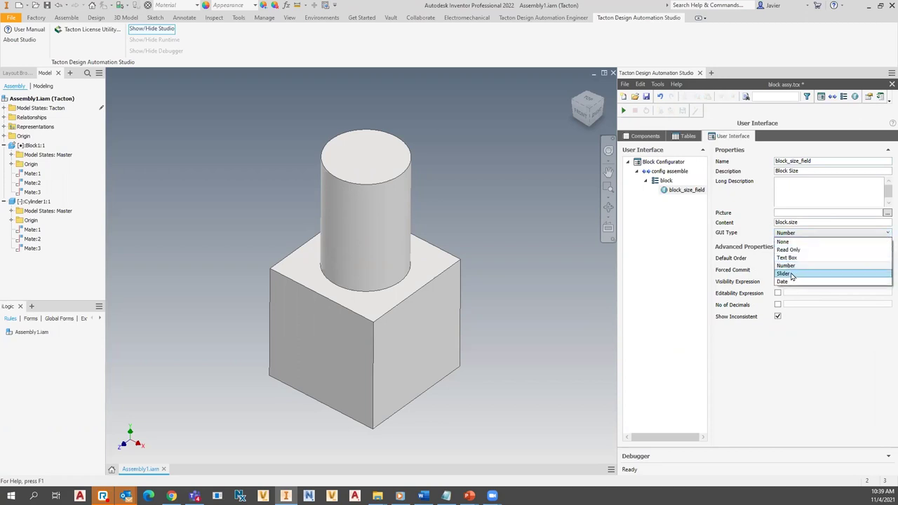
pyautogui.click(790, 274)
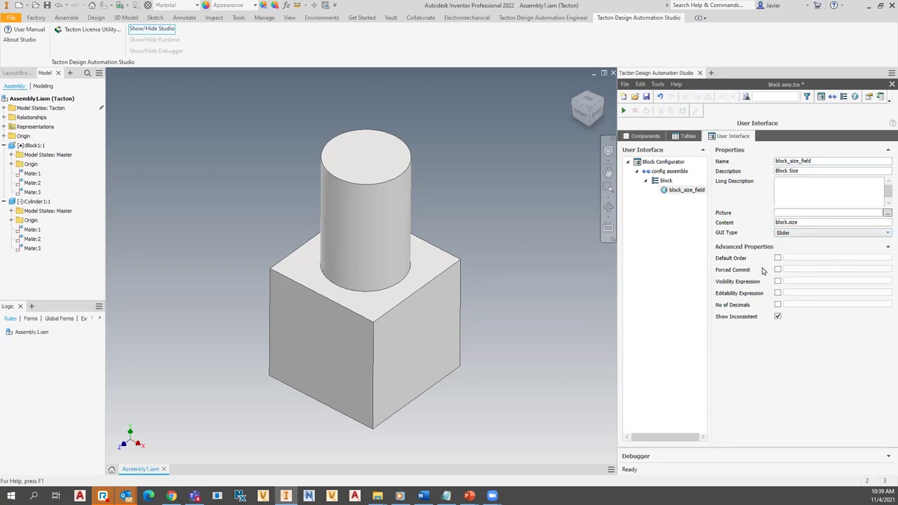
pyautogui.click(850, 233)
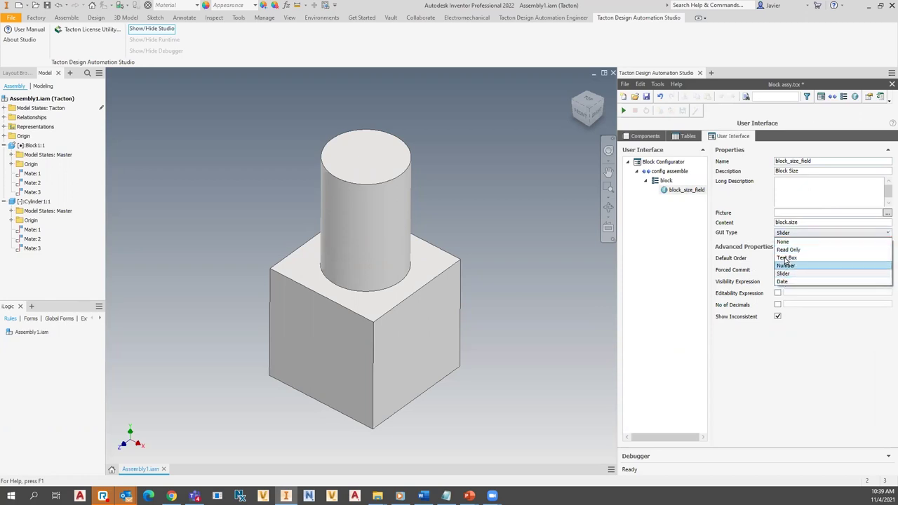
pyautogui.click(765, 220)
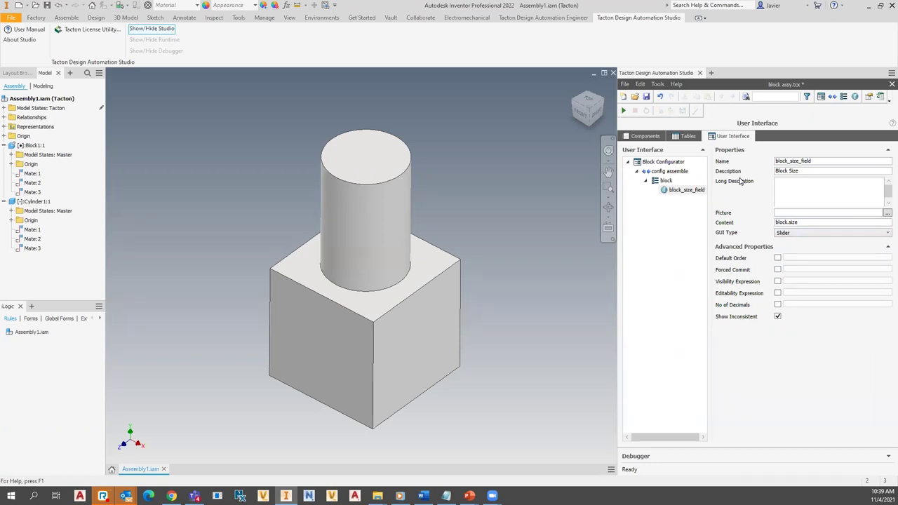
# Add a second group to config assemble, name it Cylinder, describe it as "cylinder options" and make it expanded by default.
pyautogui.click(670, 173)
pyautogui.rightClick(669, 173)
pyautogui.click(694, 192)
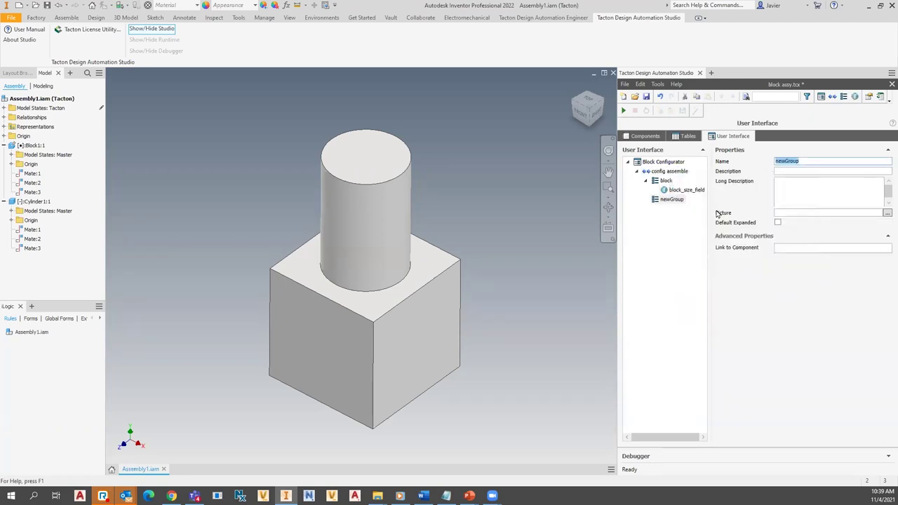
pyautogui.write('Cylinder')
pyautogui.click(813, 170)
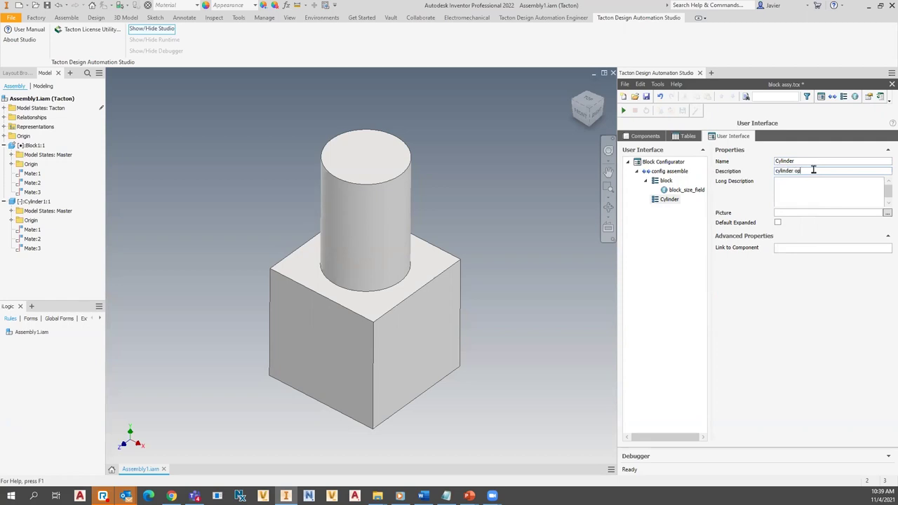
pyautogui.click(810, 205)
pyautogui.click(777, 224)
pyautogui.rightClick(670, 204)
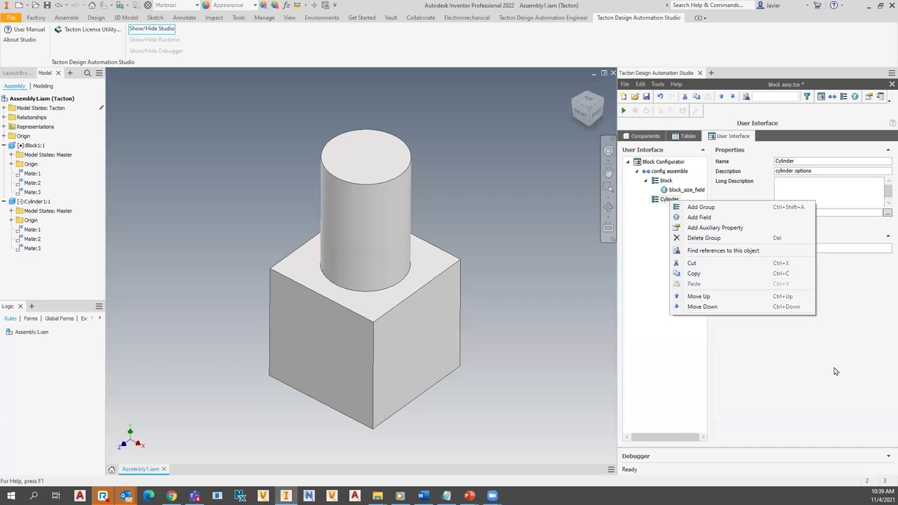
pyautogui.click(817, 335)
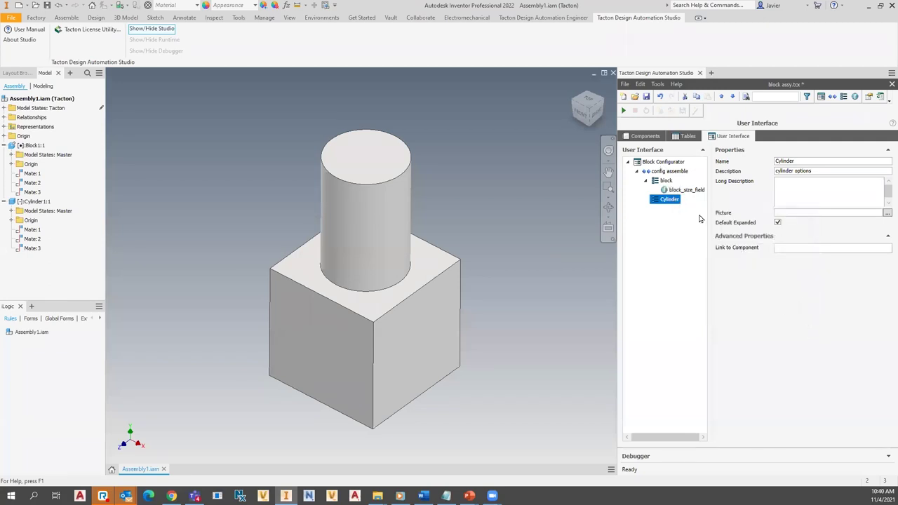
# In the CAD mapping of the cylinder's diameter attribute, set the Diameter parameter's value to length and accept.
pyautogui.click(643, 136)
pyautogui.click(669, 183)
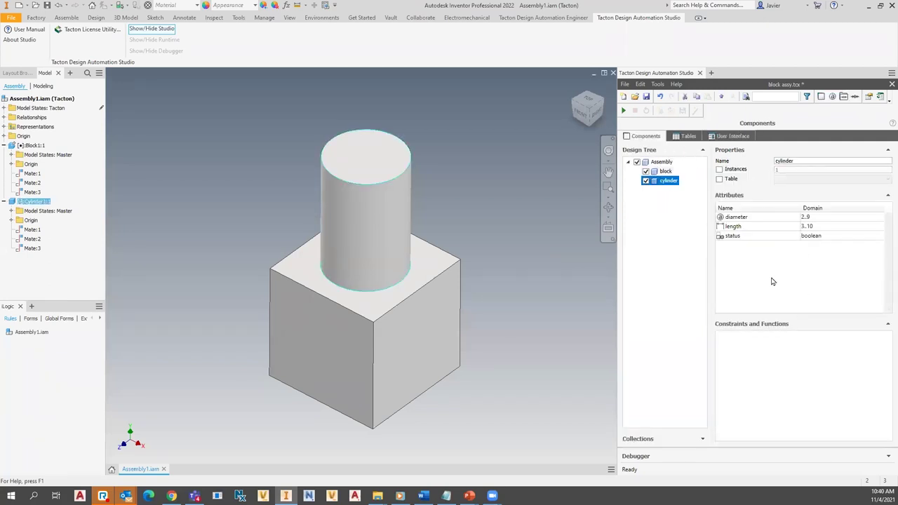
pyautogui.click(739, 218)
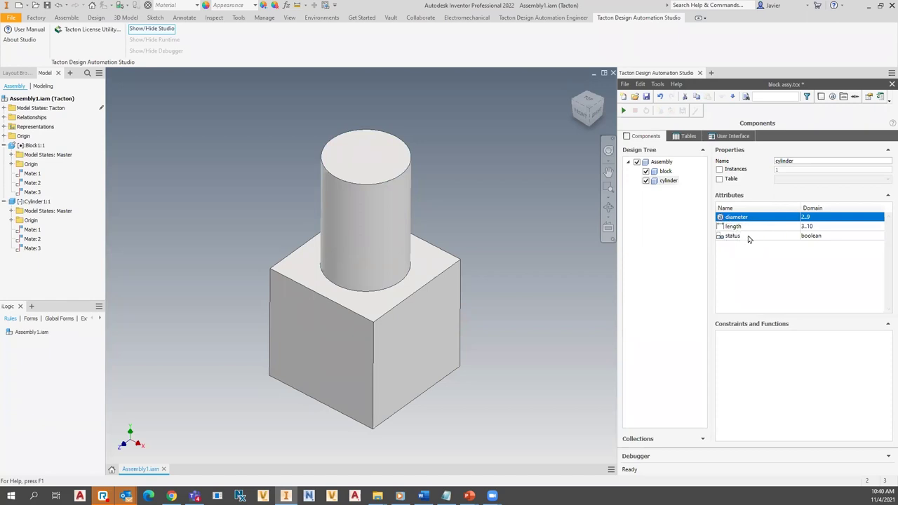
pyautogui.rightClick(735, 221)
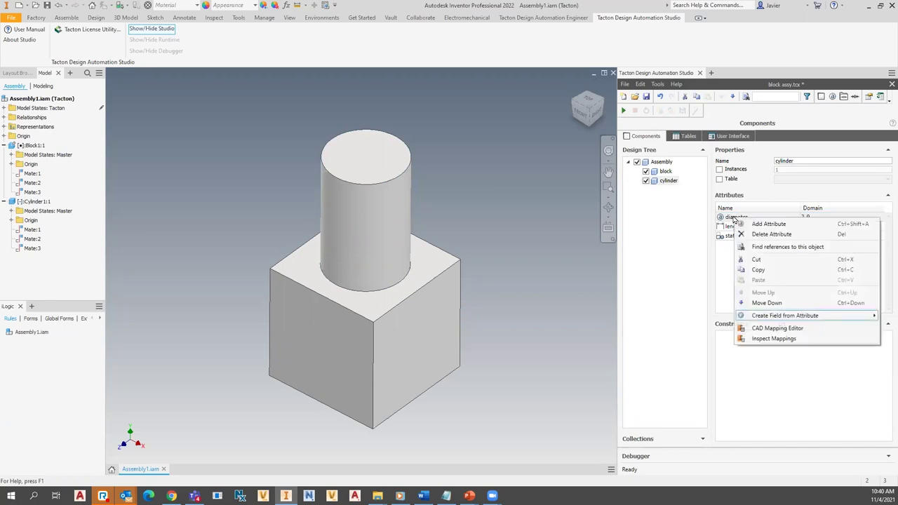
pyautogui.click(767, 329)
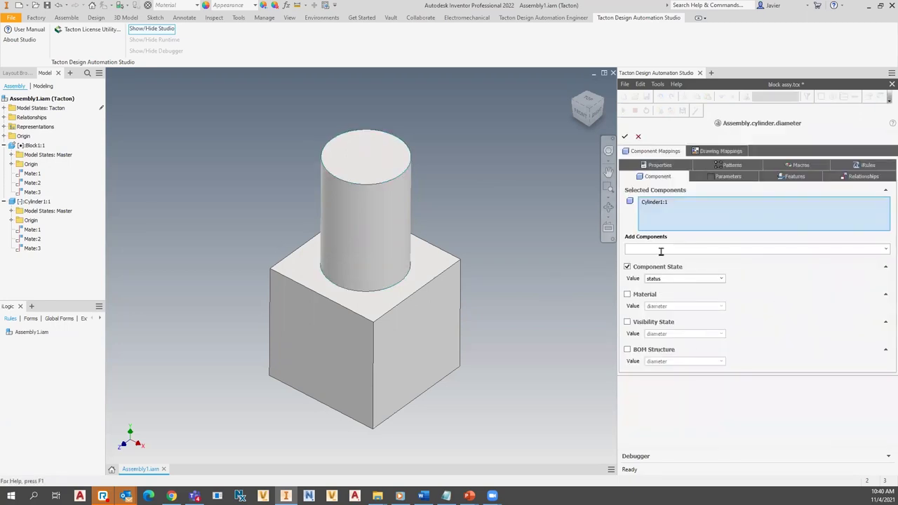
pyautogui.click(730, 179)
pyautogui.click(654, 211)
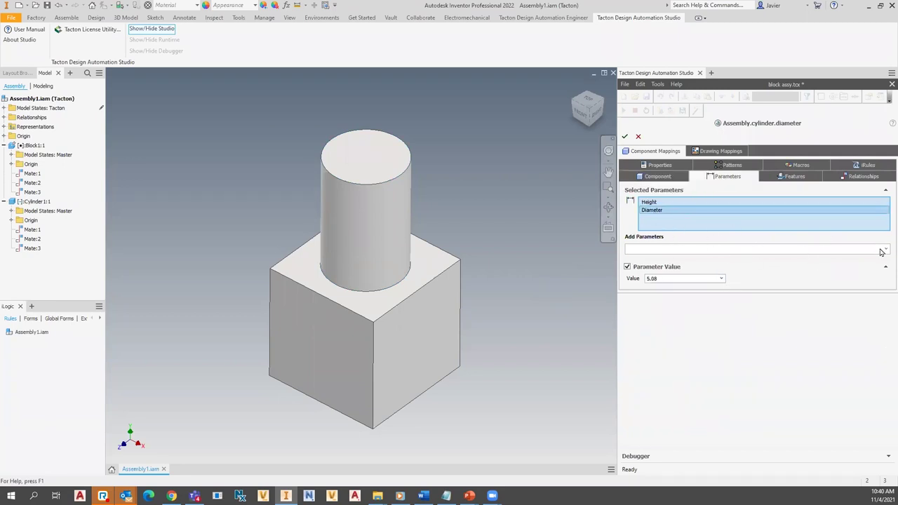
pyautogui.click(721, 279)
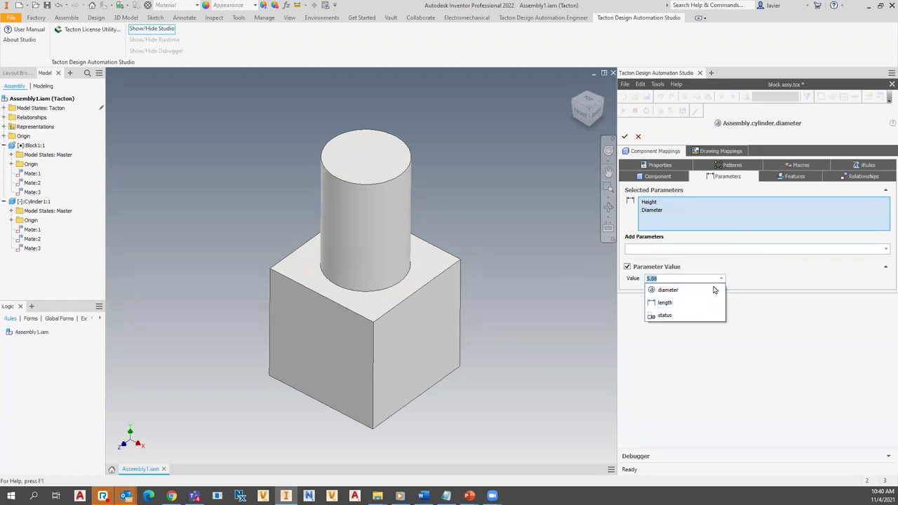
pyautogui.click(668, 303)
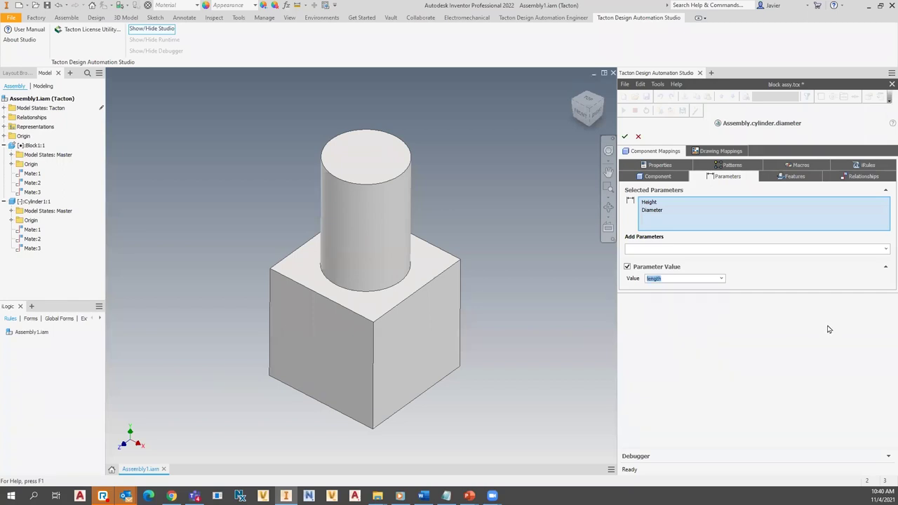
pyautogui.click(625, 137)
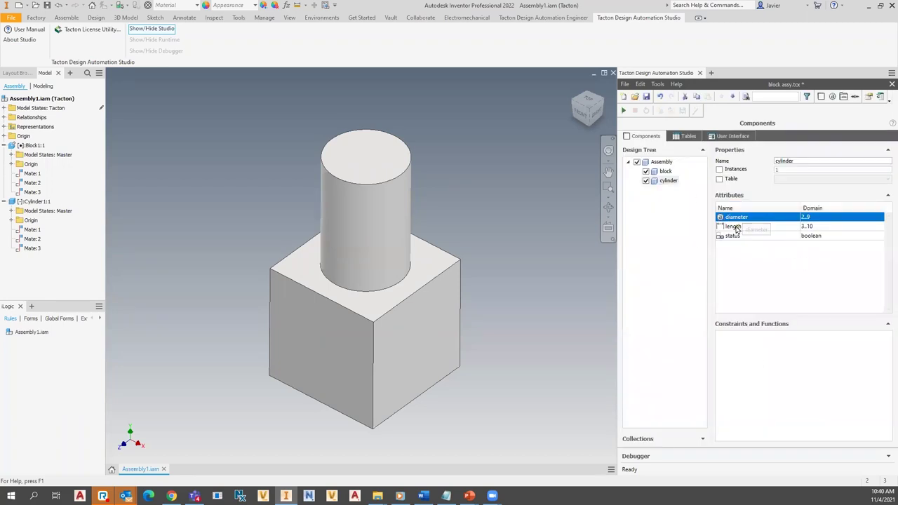
# Create user interface fields from the cylinder component's length and status attributes in the Cylinder group of config assemble.
pyautogui.click(746, 226)
pyautogui.moveTo(734, 226); pyautogui.dragTo(743, 242)
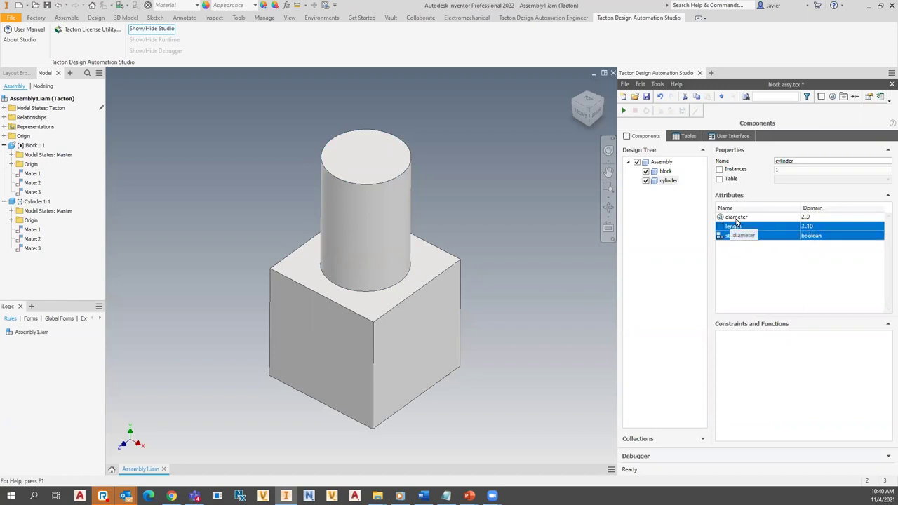
pyautogui.click(736, 219)
pyautogui.click(736, 226)
pyautogui.moveTo(728, 227); pyautogui.dragTo(730, 237)
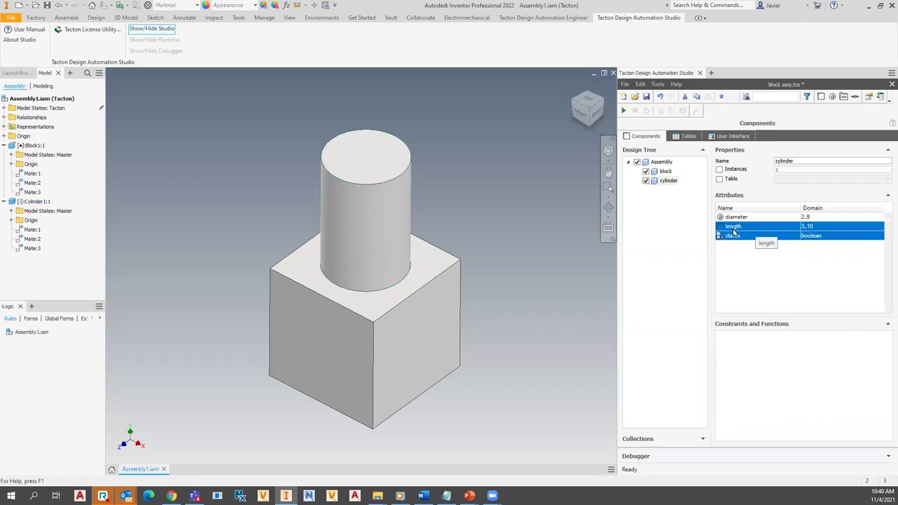
pyautogui.rightClick(734, 232)
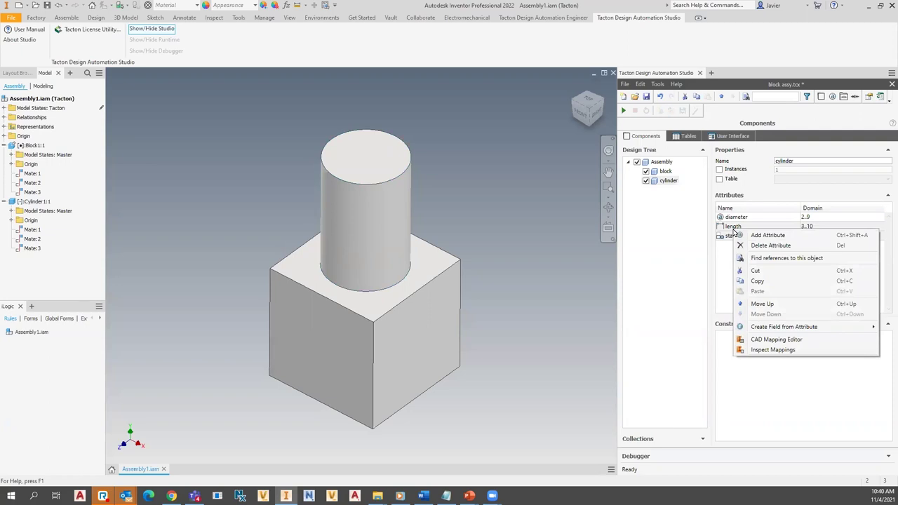
pyautogui.click(699, 327)
pyautogui.rightClick(737, 237)
pyautogui.moveTo(756, 334)
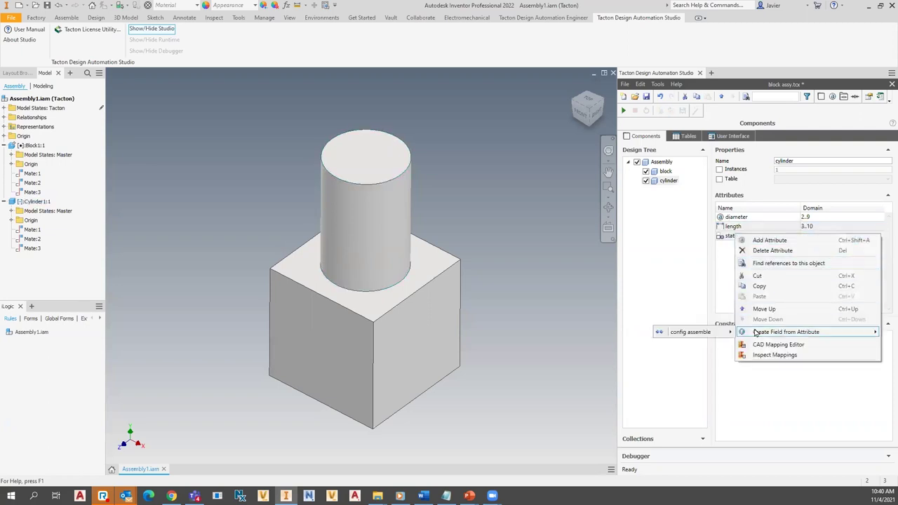
pyautogui.moveTo(690, 332)
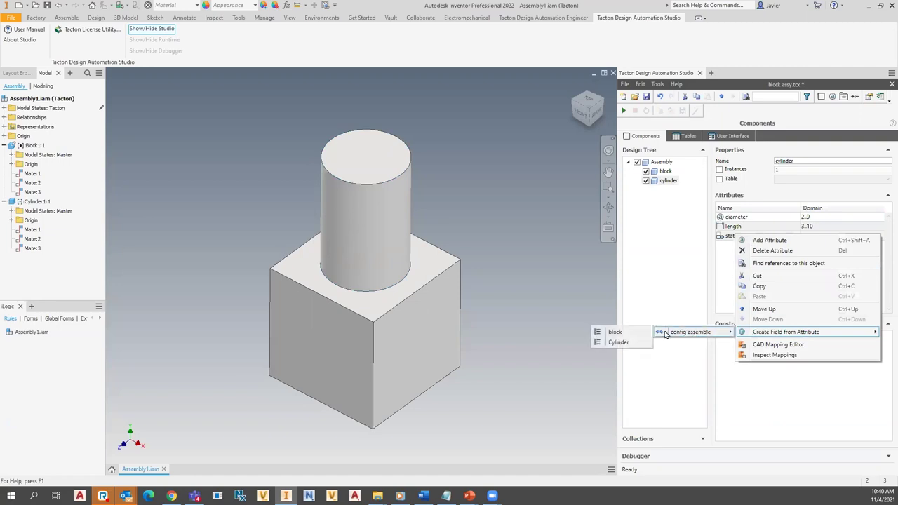
pyautogui.click(621, 343)
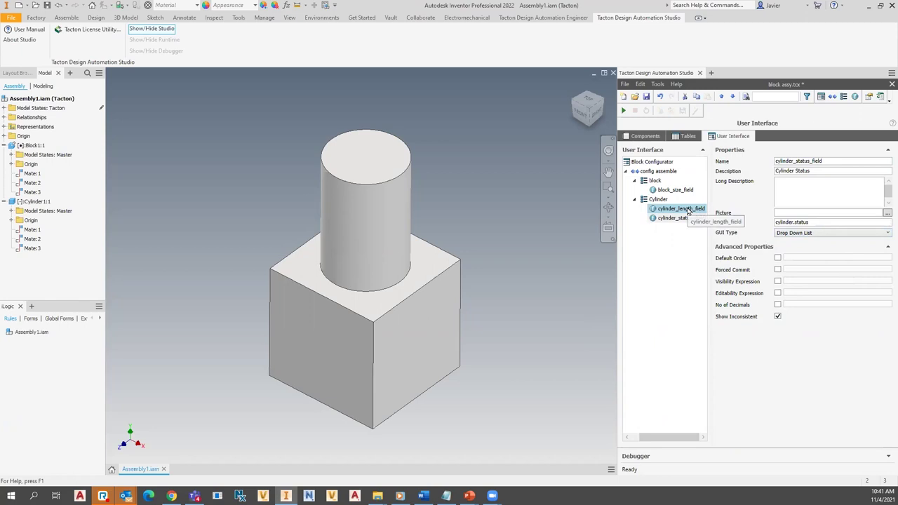
# Set the GUI type of the cylinder status field to Drop Down List.
pyautogui.click(864, 234)
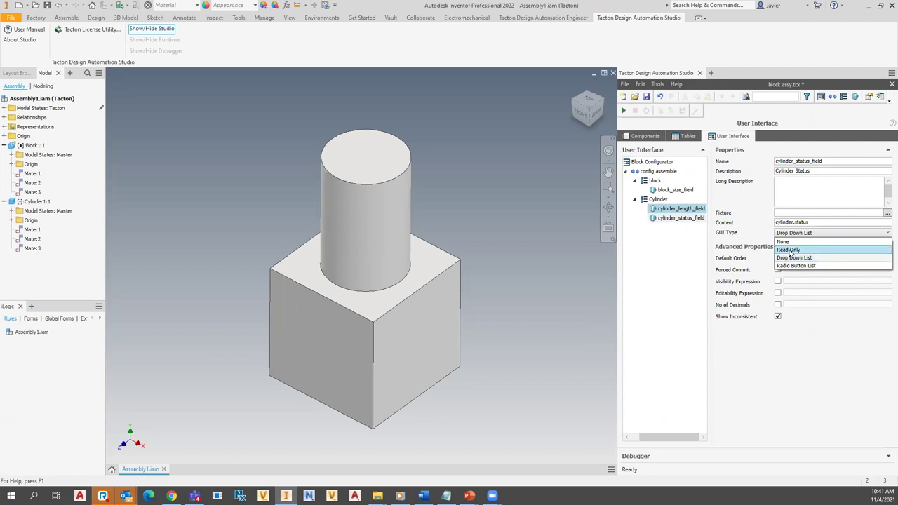
pyautogui.click(798, 259)
pyautogui.click(685, 219)
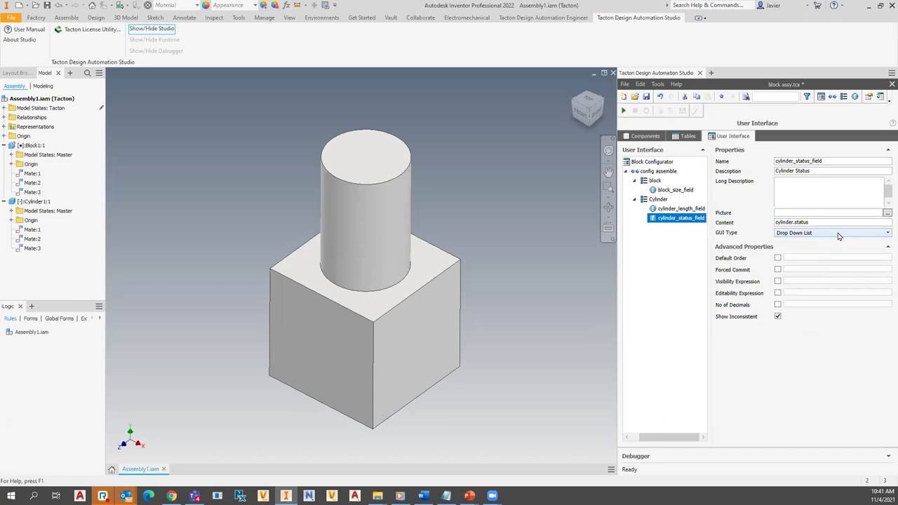
pyautogui.click(839, 235)
pyautogui.click(794, 259)
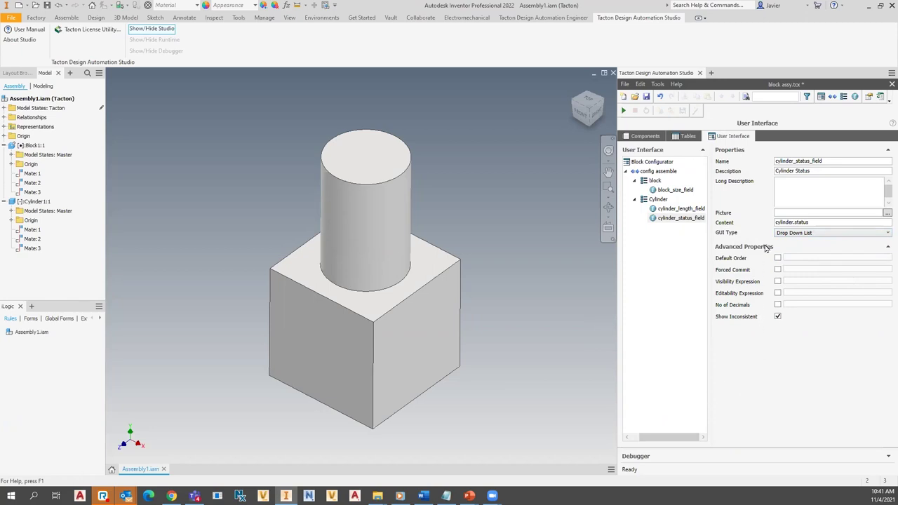
pyautogui.click(778, 316)
# Run the configurator, move its runtime window off the model and show the Studio Runtime form.
pyautogui.click(624, 113)
pyautogui.click(624, 113)
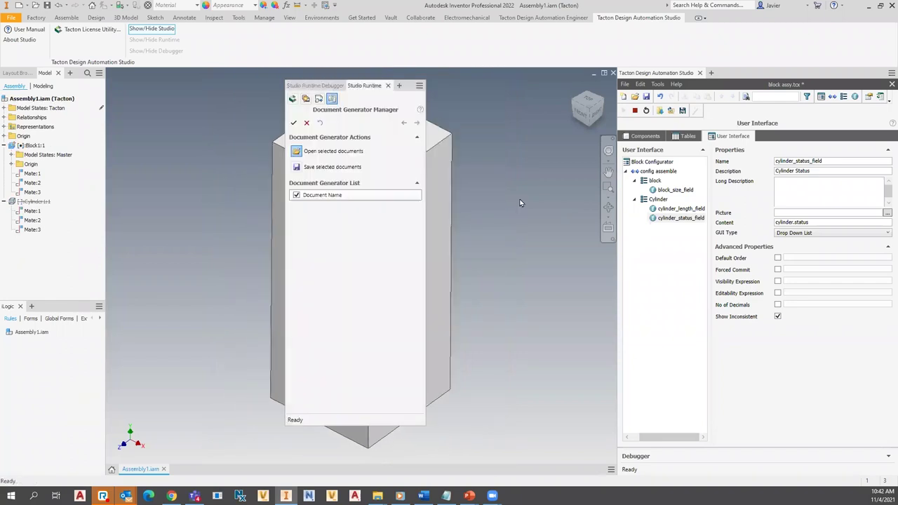
pyautogui.moveTo(427, 87); pyautogui.dragTo(272, 84)
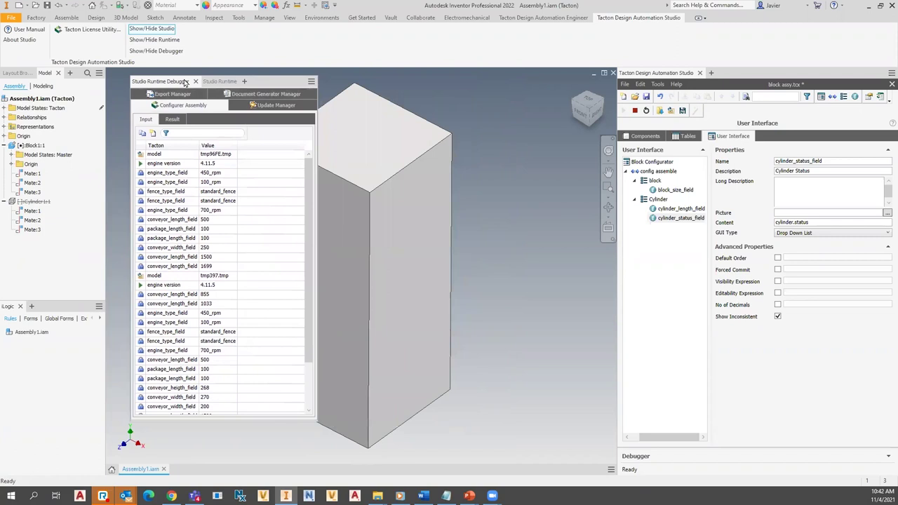
pyautogui.click(219, 81)
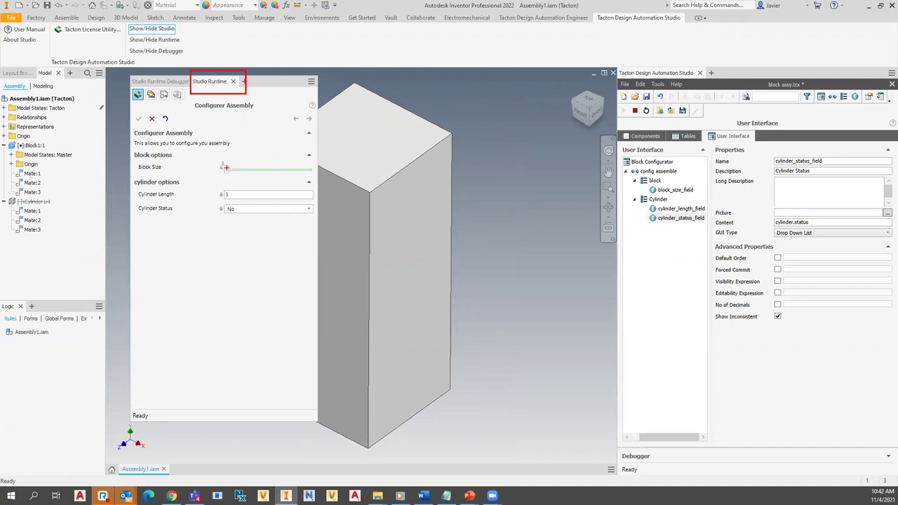
# Set Block Size to 9 in the running configurator, try 15 as well and cancel the conflicting value.
pyautogui.moveTo(228, 172); pyautogui.dragTo(301, 175)
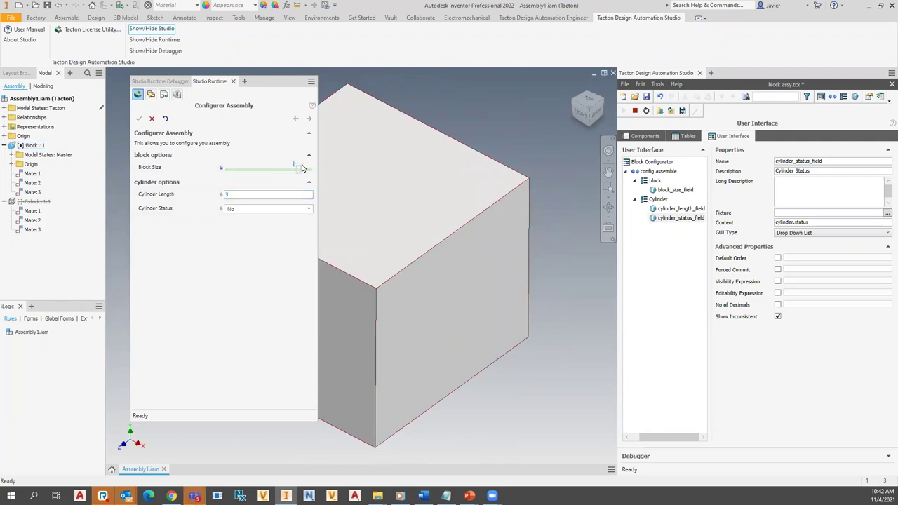
pyautogui.click(301, 168)
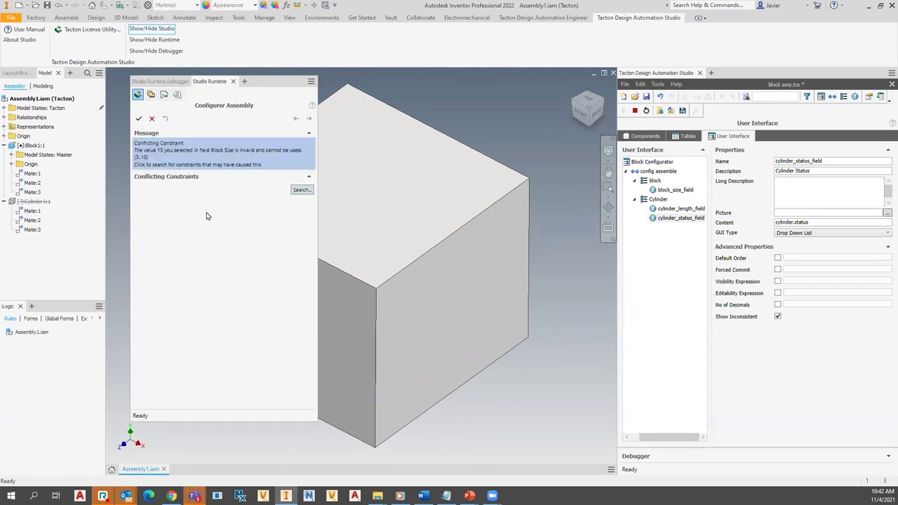
pyautogui.click(151, 120)
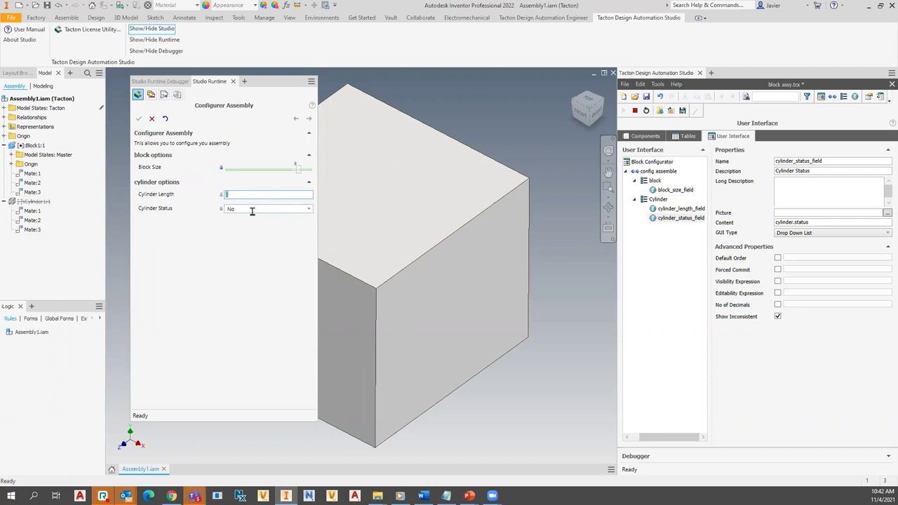
# Set Cylinder Status to Yes and Cylinder Length to 6 in the running configurator.
pyautogui.click(288, 209)
pyautogui.click(244, 227)
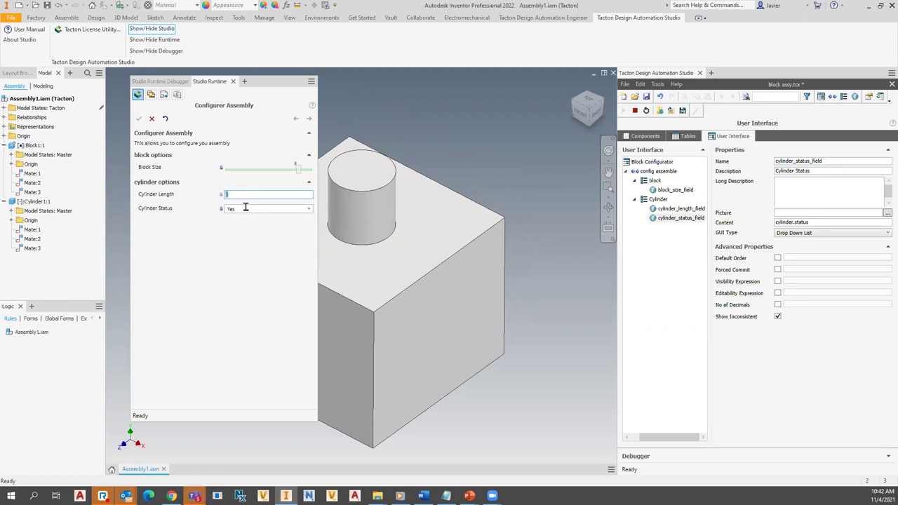
pyautogui.write('6')
pyautogui.press('Tab')
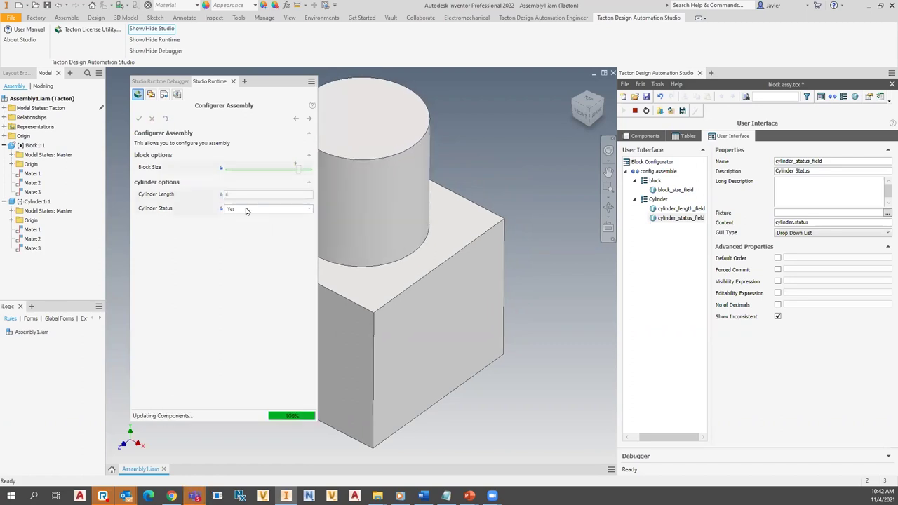
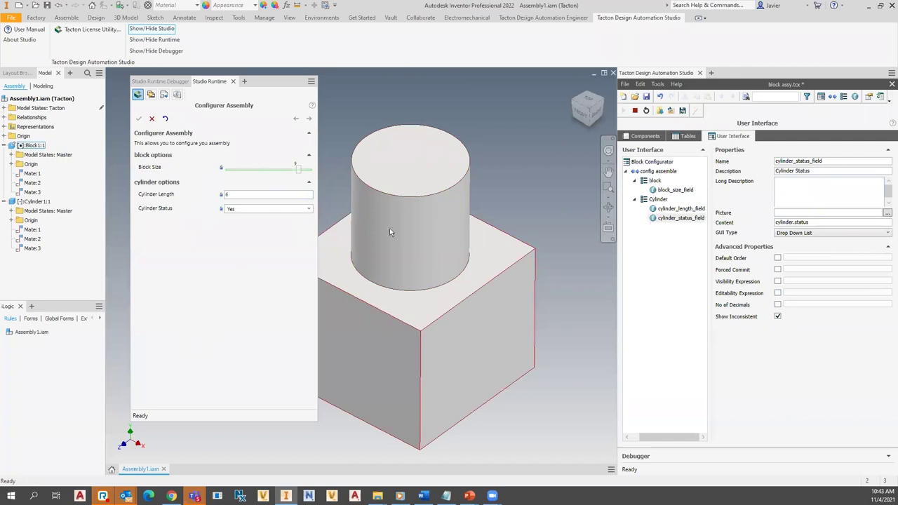
pyautogui.scroll(-3, 436, 243)
pyautogui.moveTo(400, 242); pyautogui.dragTo(372, 248, button='middle')
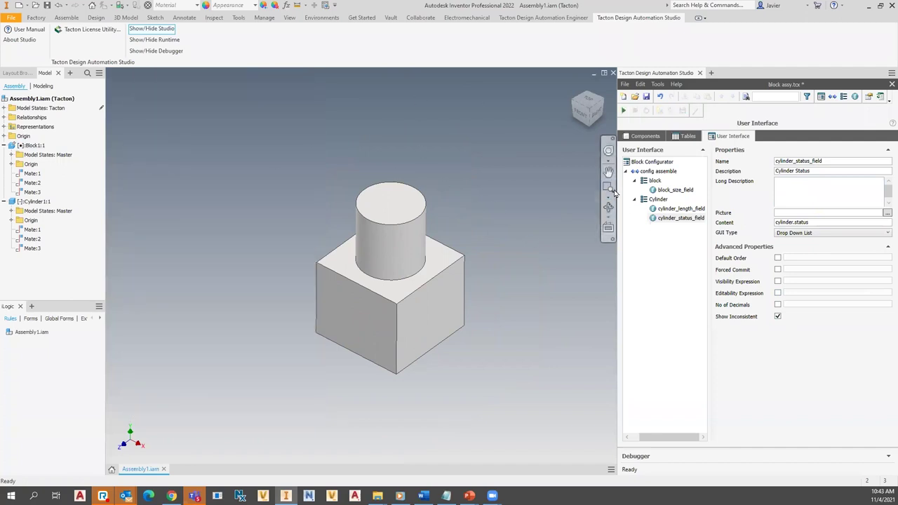
# Open the CAD mapping of the top-level Assembly component at its drawing mappings.
pyautogui.click(646, 137)
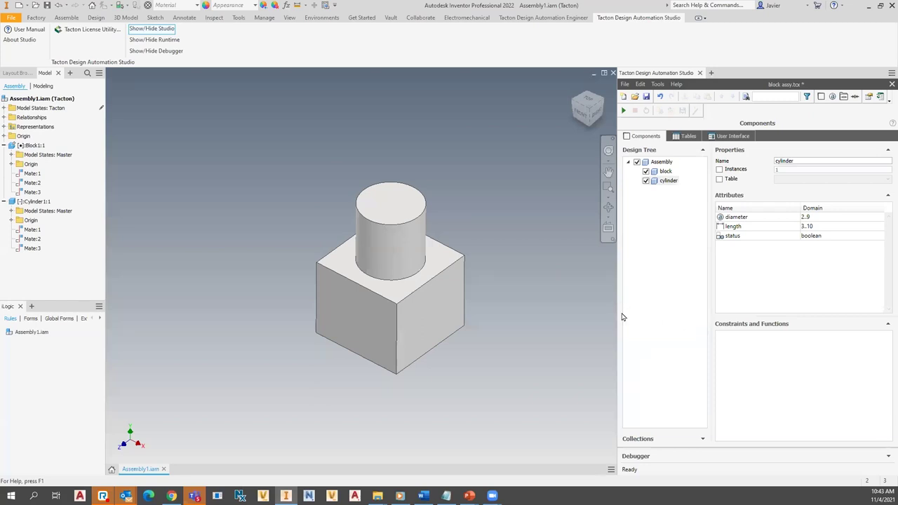
pyautogui.click(661, 164)
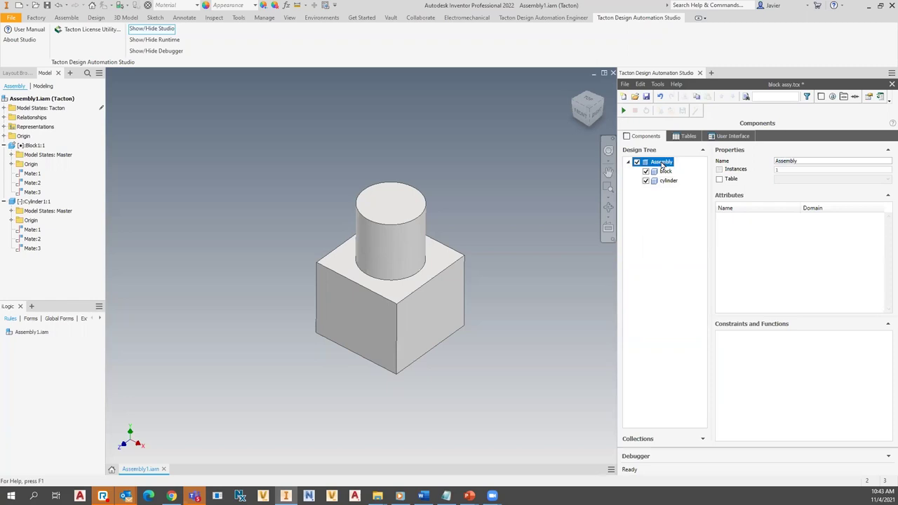
pyautogui.rightClick(662, 163)
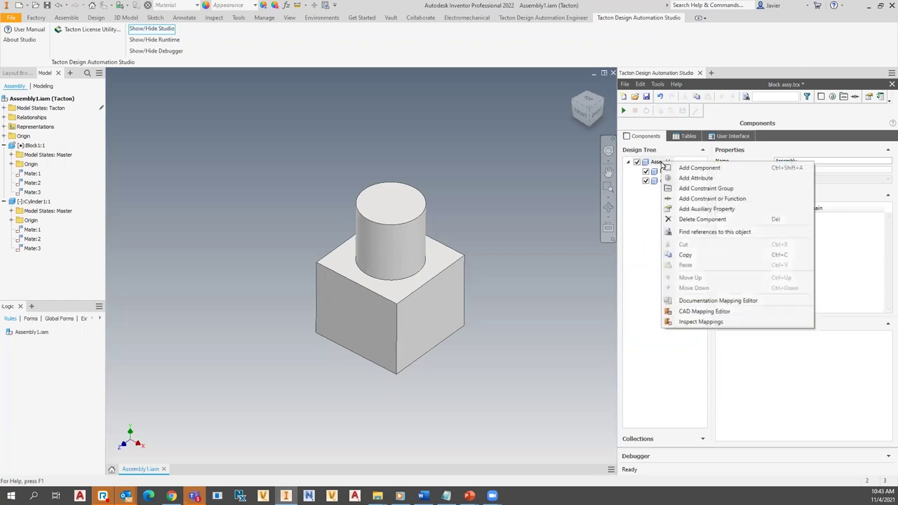
pyautogui.click(699, 310)
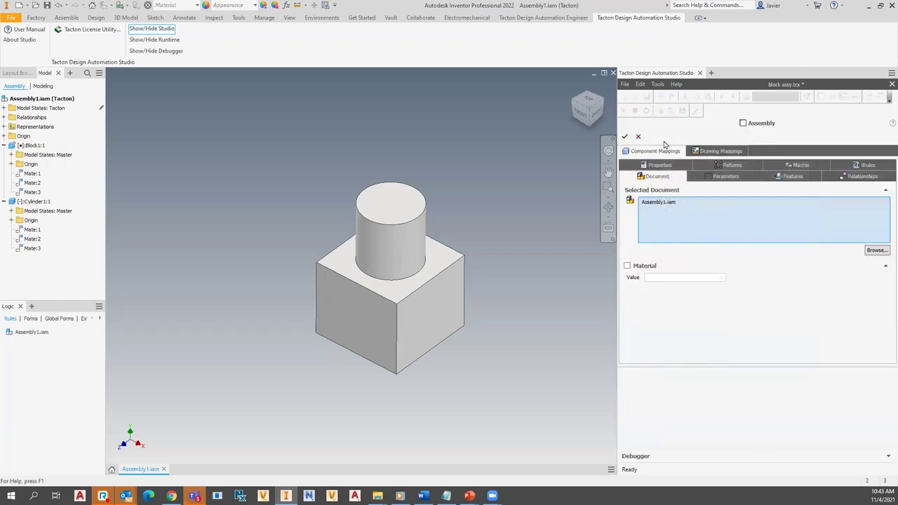
pyautogui.click(715, 150)
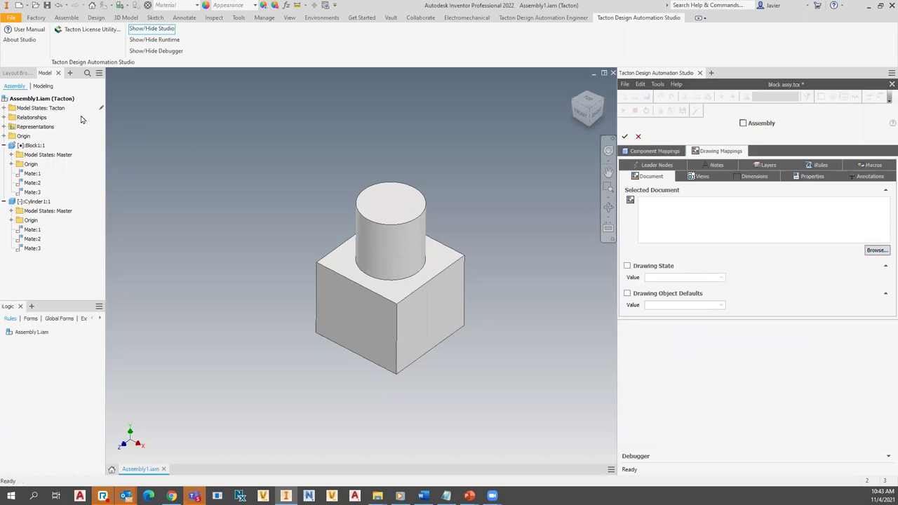
# Open the drawing Assembly1.idw from the Block Assy folder.
pyautogui.click(42, 98)
pyautogui.hotkey('ctrl', 'o')
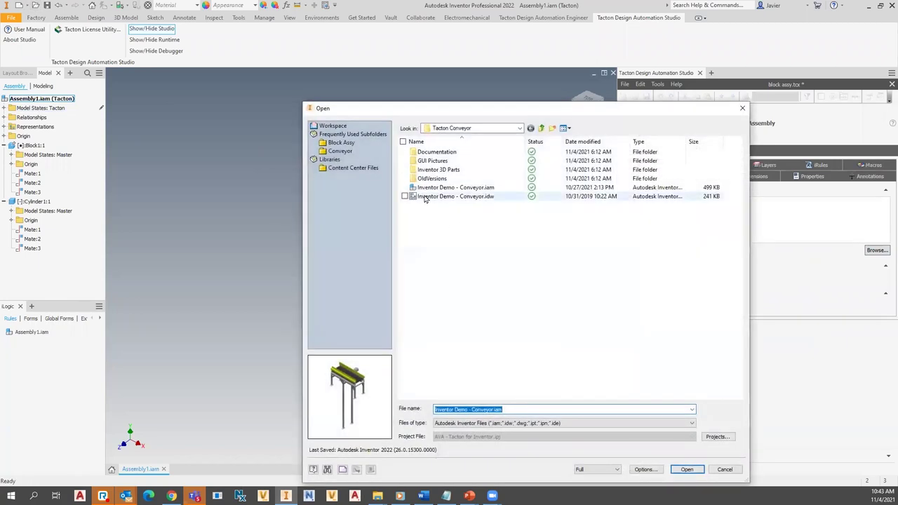
pyautogui.click(340, 144)
pyautogui.click(436, 170)
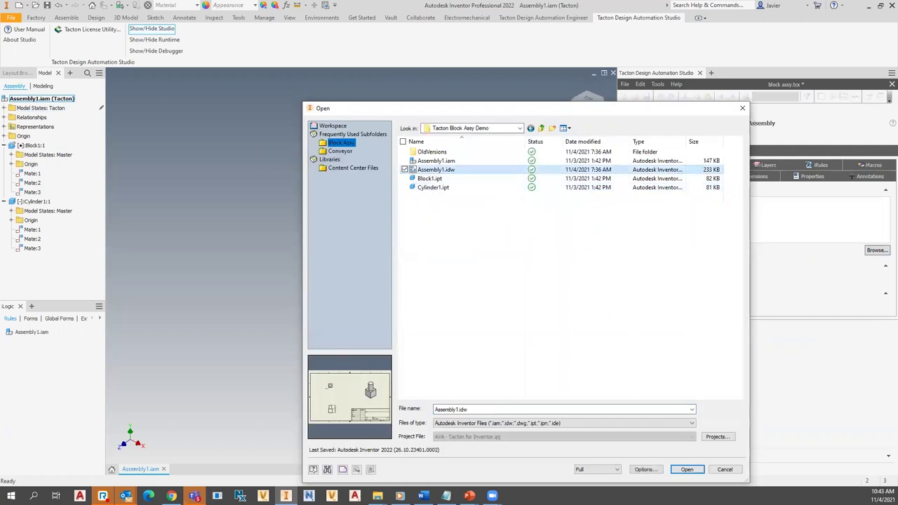
pyautogui.click(686, 468)
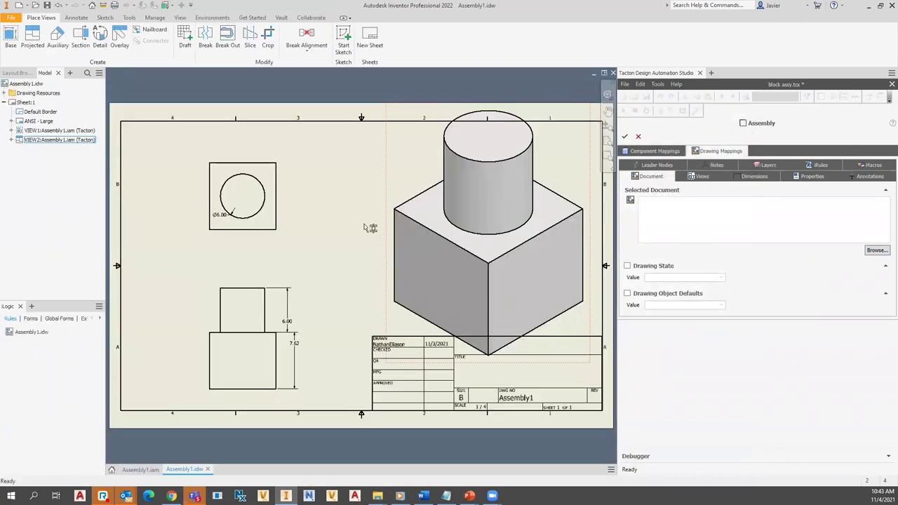
# Set the scale of the shaded isometric view (VIEW2) to 1 / 4 and accept.
pyautogui.rightClick(399, 155)
pyautogui.click(399, 181)
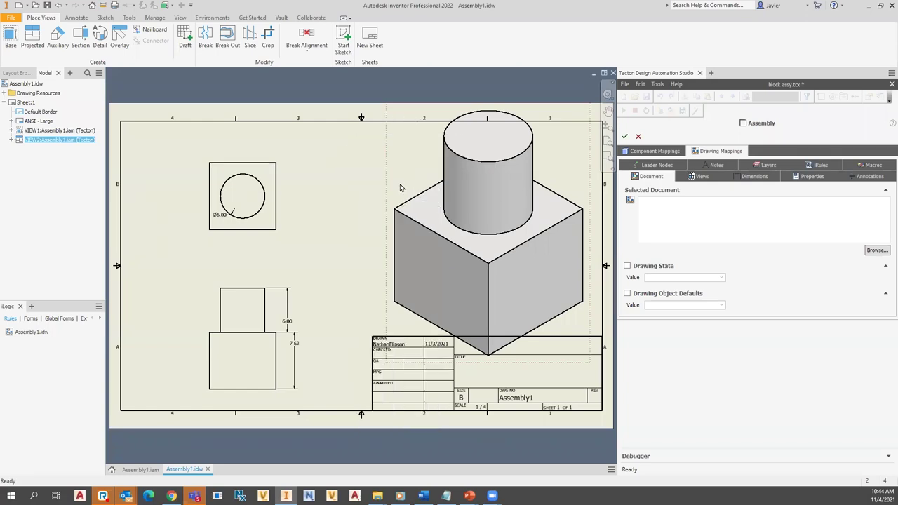
pyautogui.click(279, 210)
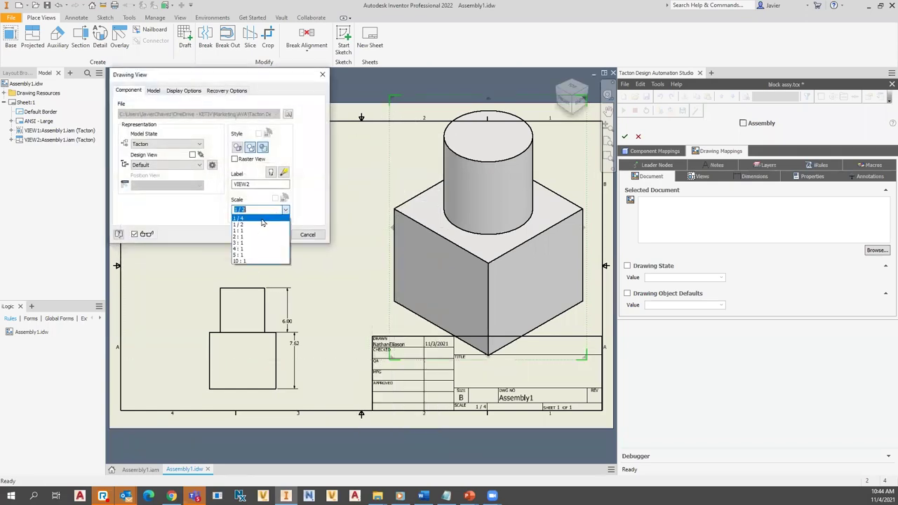
pyautogui.click(251, 220)
pyautogui.click(269, 235)
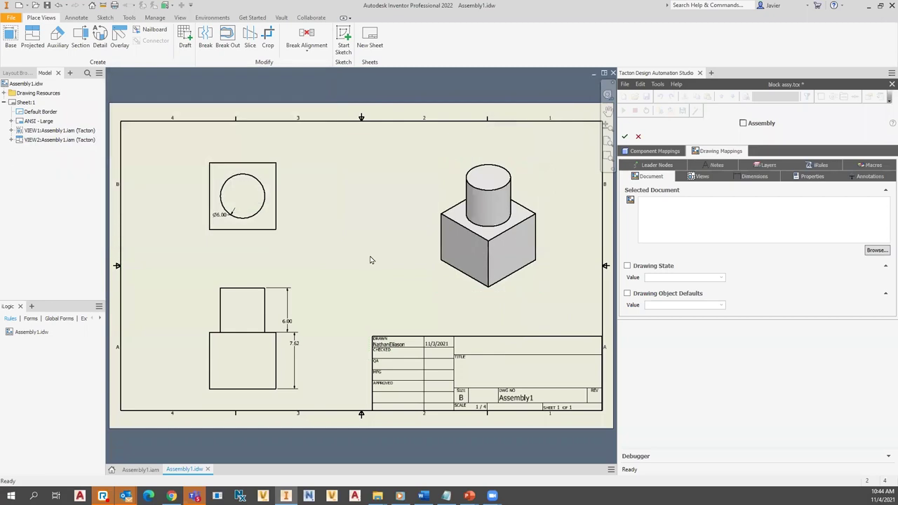
pyautogui.scroll(-3, 536, 324)
pyautogui.moveTo(535, 323); pyautogui.dragTo(440, 293, button='middle')
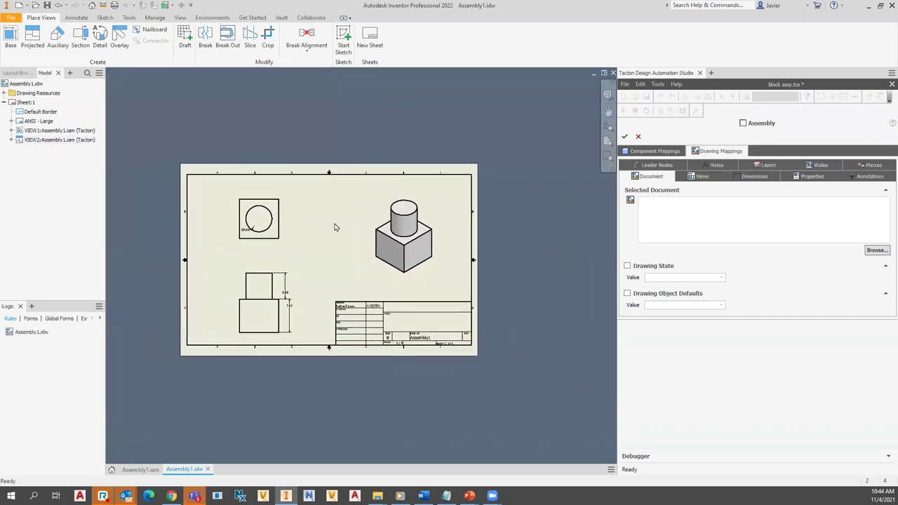
pyautogui.scroll(4, 331, 238)
pyautogui.scroll(-3, 326, 232)
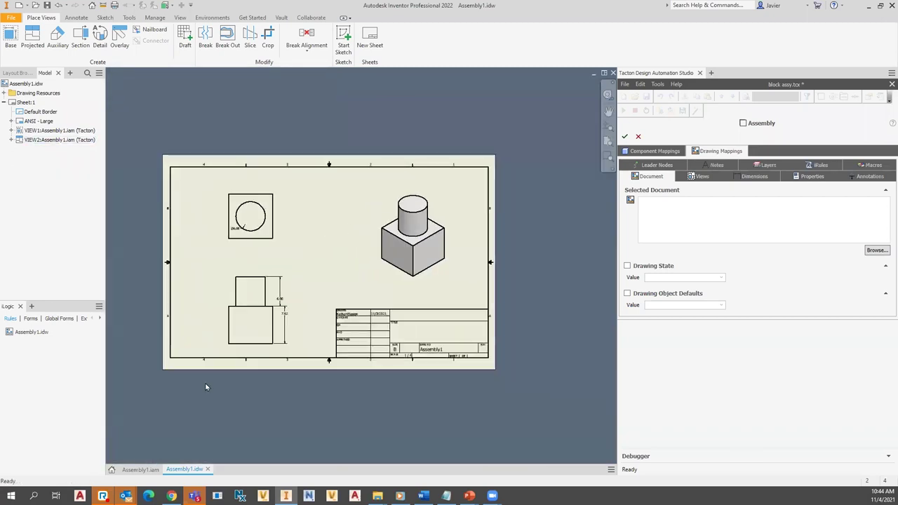
# Assign Assembly1.idw as the selected document in the Assembly component's drawing mappings and accept the mapping.
pyautogui.click(682, 211)
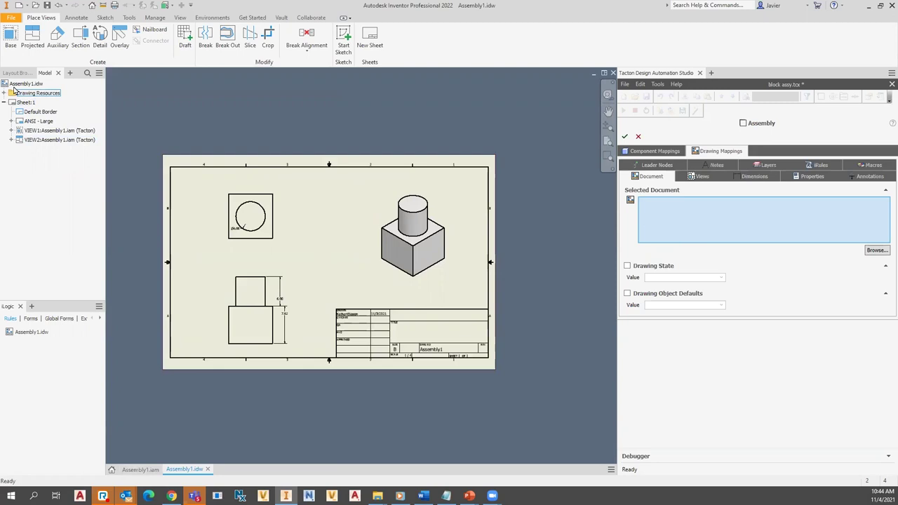
pyautogui.moveTo(26, 83); pyautogui.dragTo(701, 211)
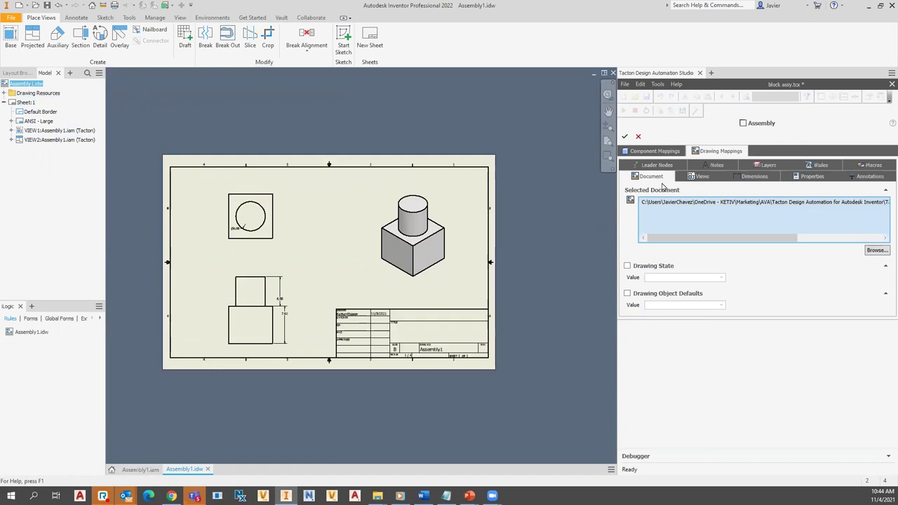
pyautogui.click(624, 137)
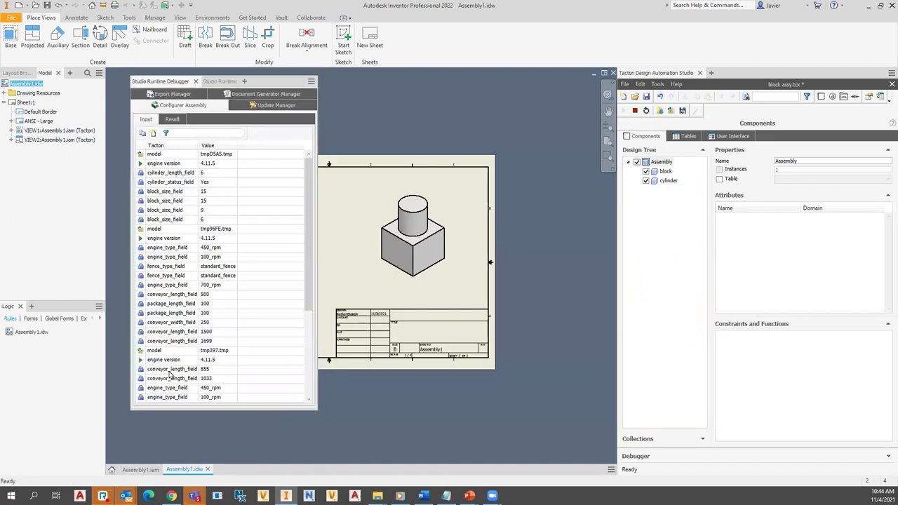
# Test the runtime configurator on Assembly1.iam by switching Cylinder Status to Yes and back to No.
pyautogui.click(220, 82)
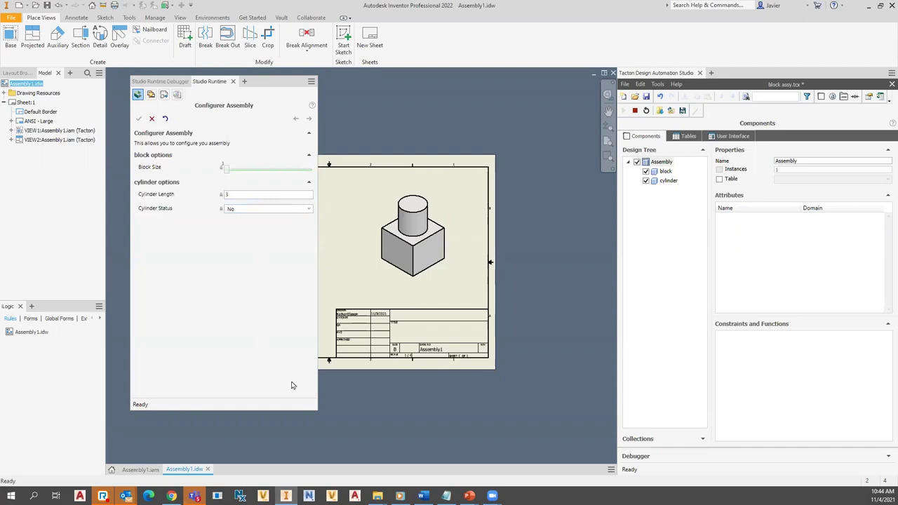
pyautogui.click(134, 471)
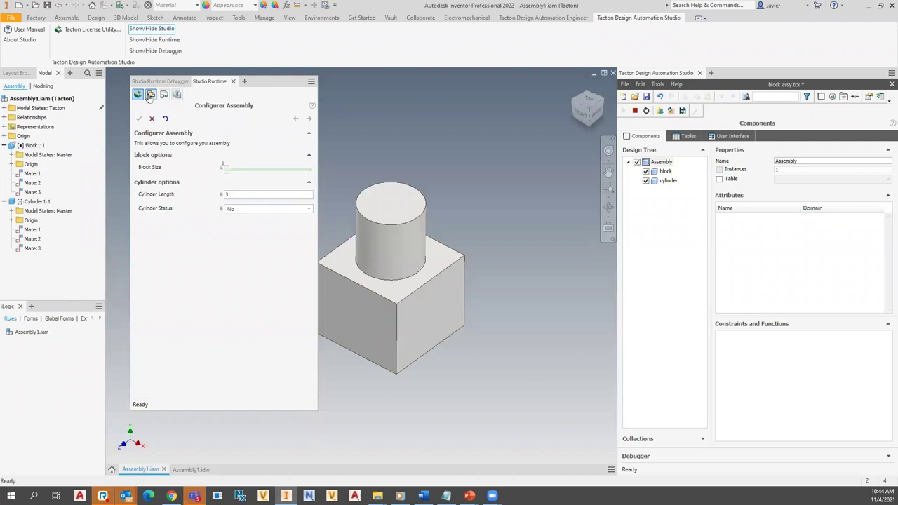
pyautogui.click(306, 209)
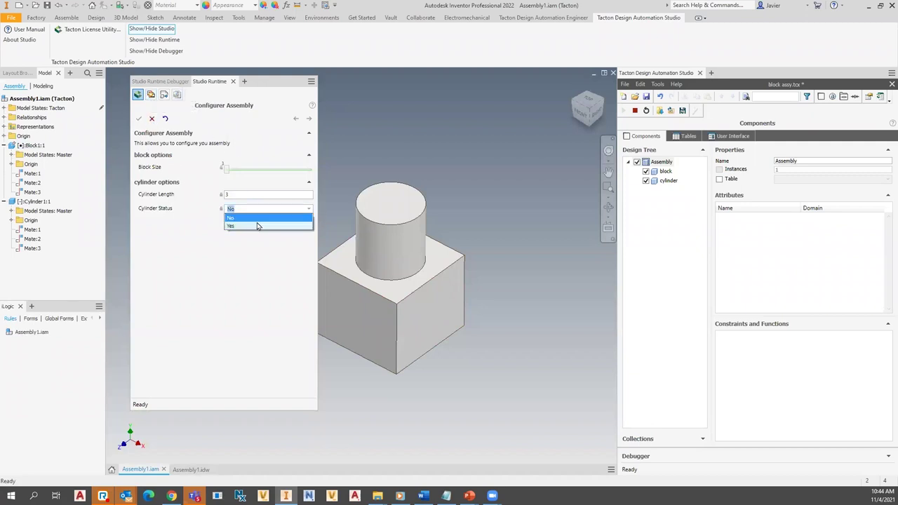
pyautogui.click(255, 227)
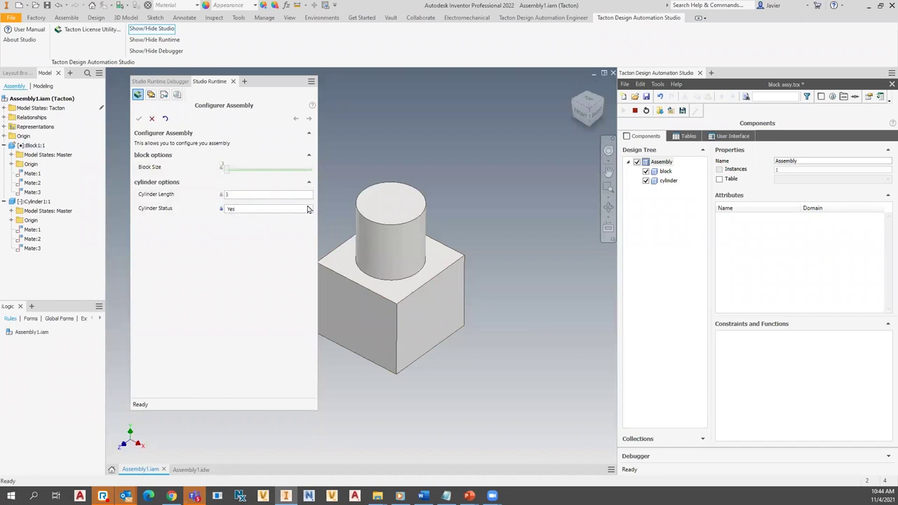
pyautogui.click(308, 209)
pyautogui.click(248, 220)
# Shut down the Studio runtime and close Assembly1.iam, saving the changes to it and its dependents.
pyautogui.click(233, 82)
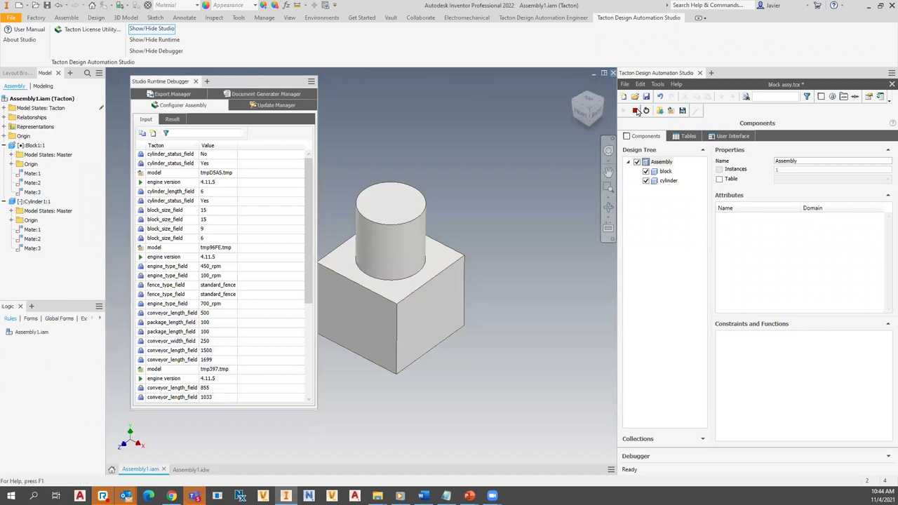
pyautogui.click(612, 74)
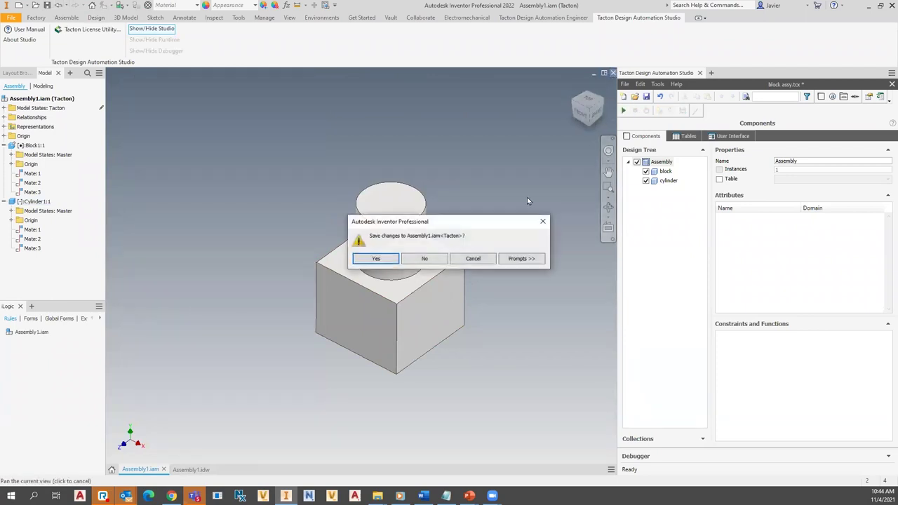
pyautogui.click(375, 259)
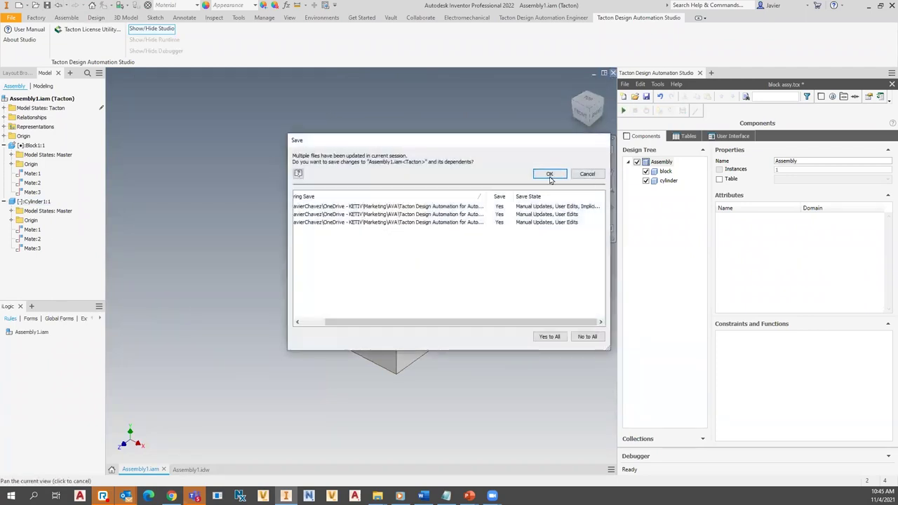
pyautogui.click(551, 176)
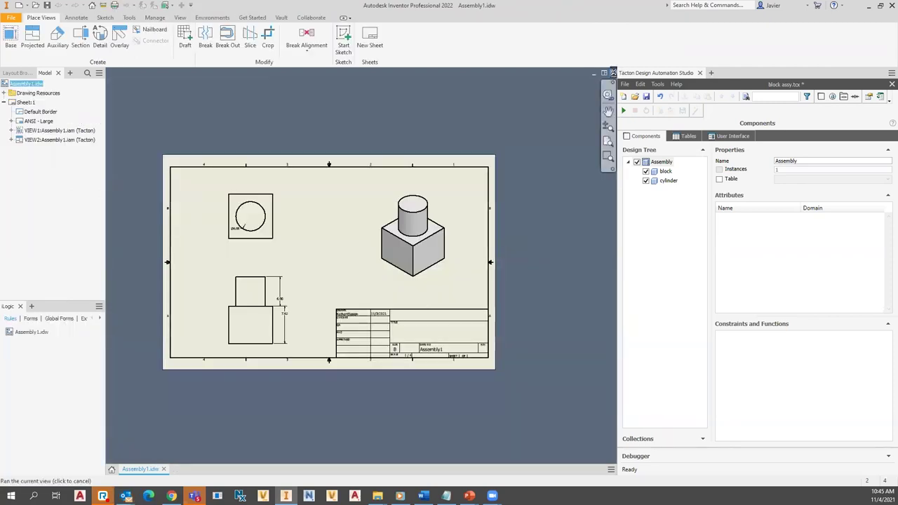
# Close the drawing Assembly1.idw and save its changes.
pyautogui.click(612, 72)
pyautogui.click(382, 261)
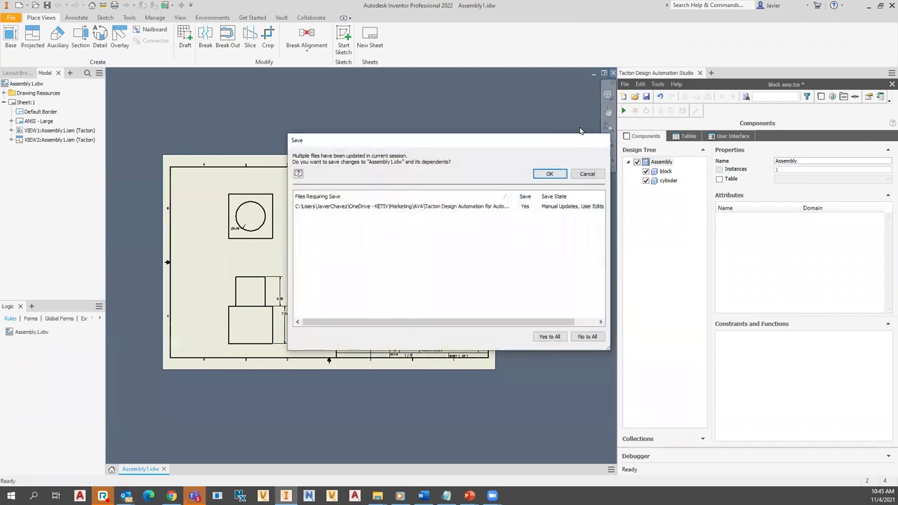
pyautogui.click(549, 173)
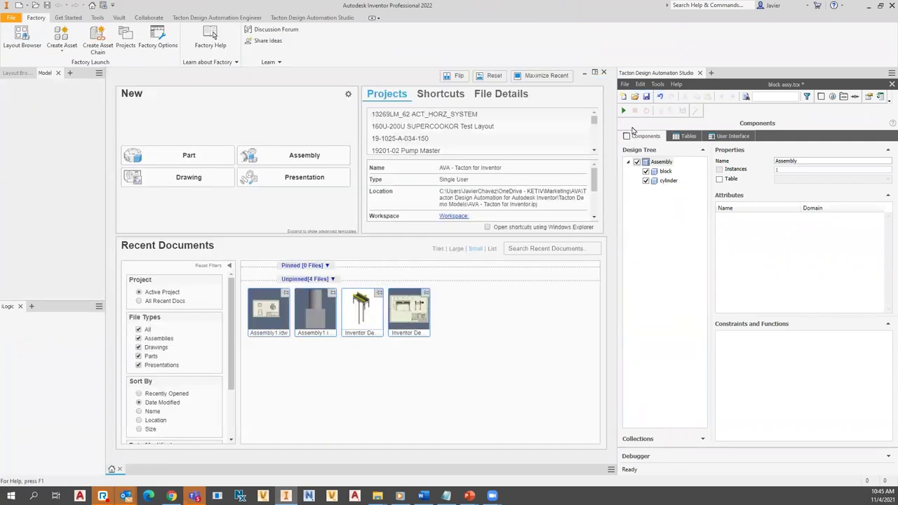
# Close the block assy.tcx model in Studio, saving the model changes and accepting the save of the CAD model.
pyautogui.rightClick(645, 162)
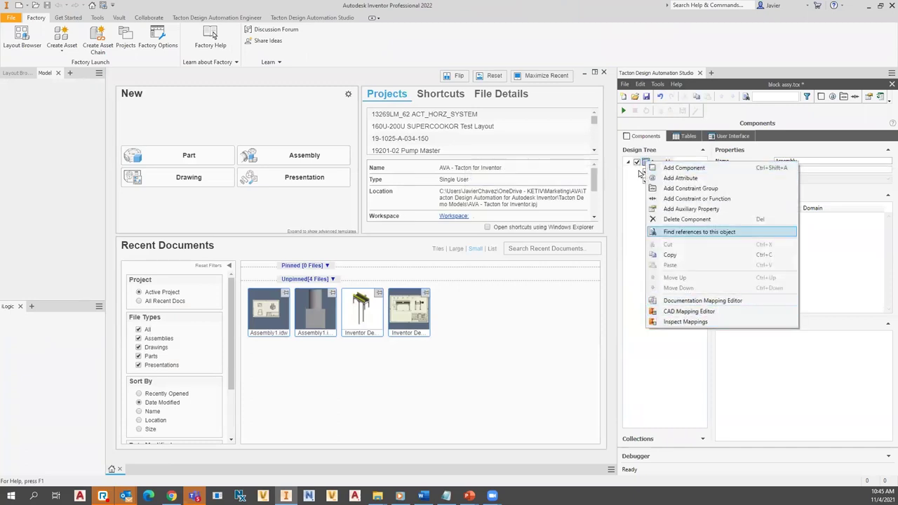
pyautogui.click(624, 84)
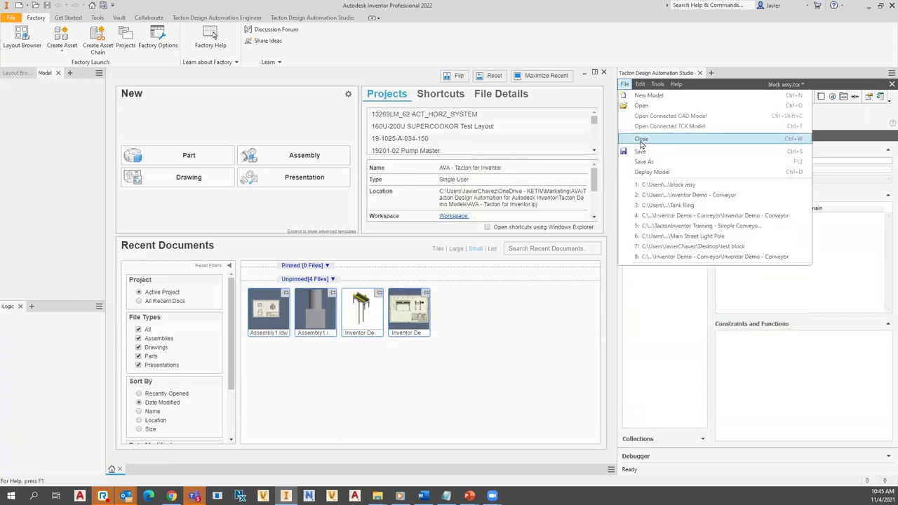
pyautogui.click(635, 138)
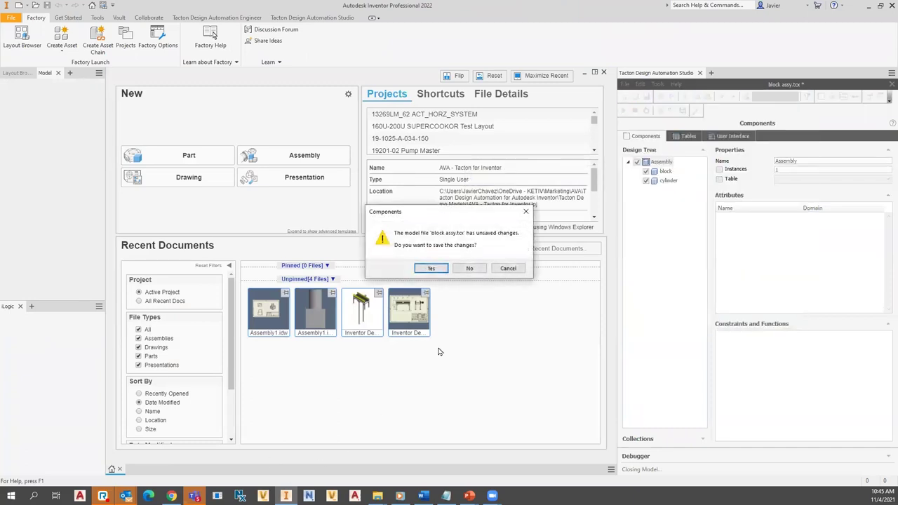
pyautogui.click(430, 268)
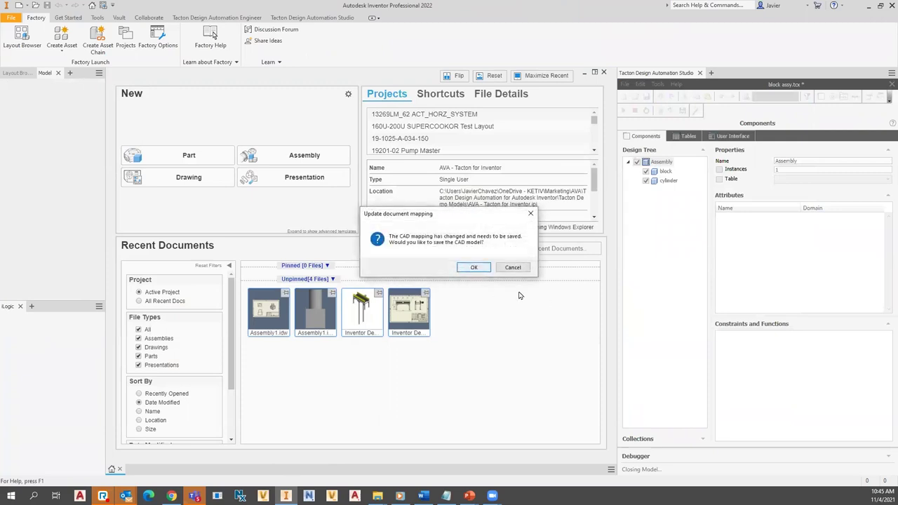
pyautogui.click(470, 269)
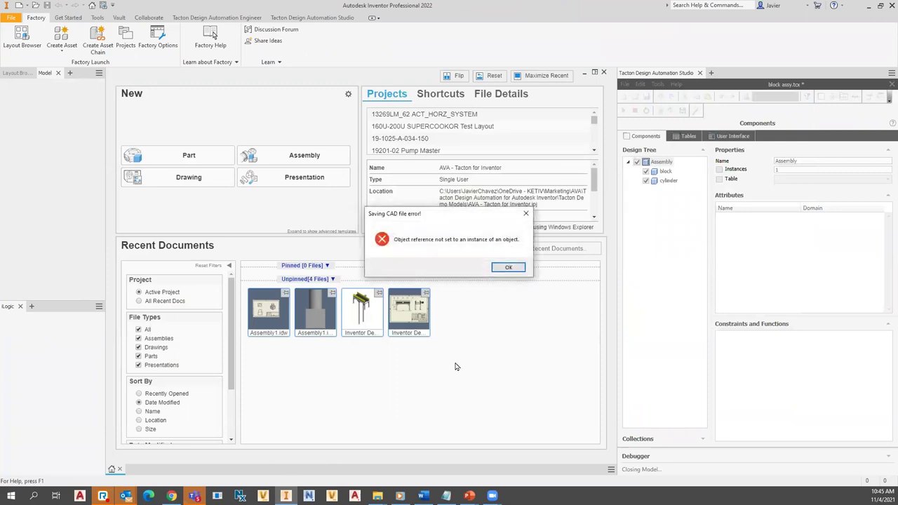
pyautogui.click(505, 271)
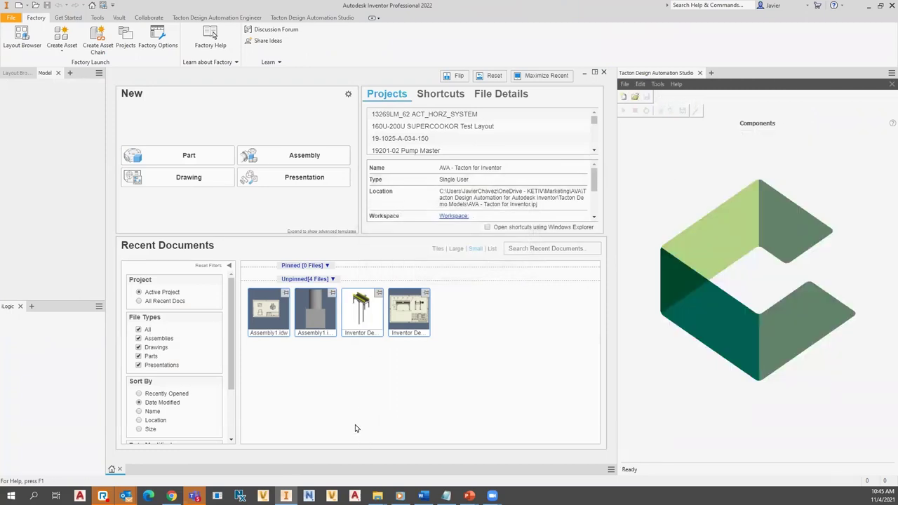
# Reopen Assembly1.iam together with its connected block assy.tcx model and bring up the Studio Runtime configurator.
pyautogui.click(319, 317)
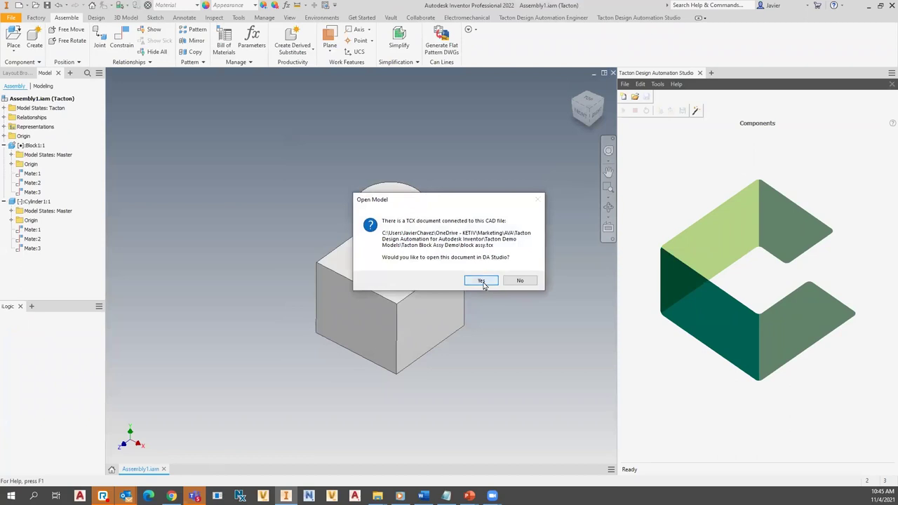
pyautogui.click(481, 281)
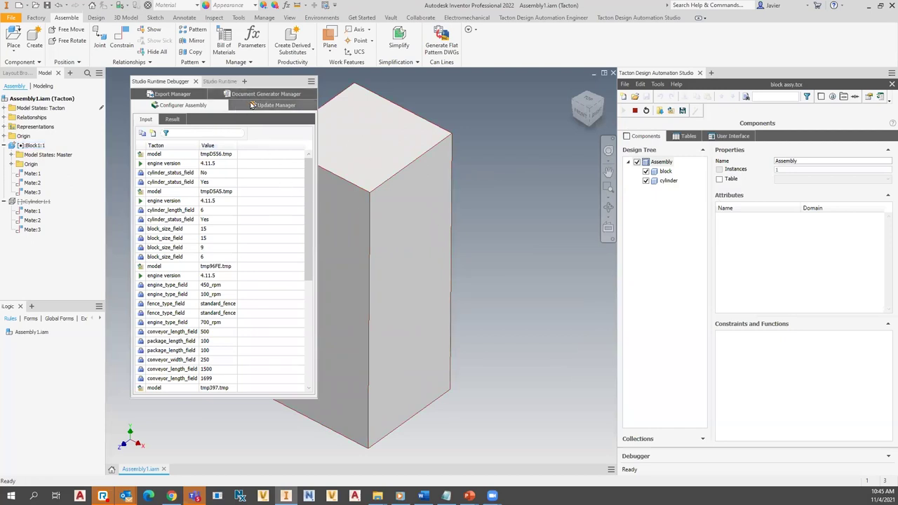
pyautogui.click(221, 81)
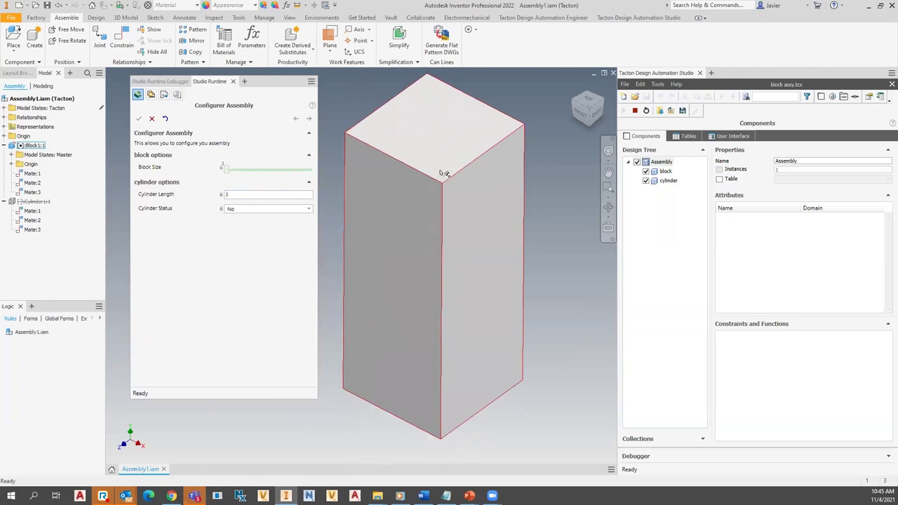
# Open the mapped drawing Assembly1 from the Update Manager and uncover its views to check them.
pyautogui.click(152, 95)
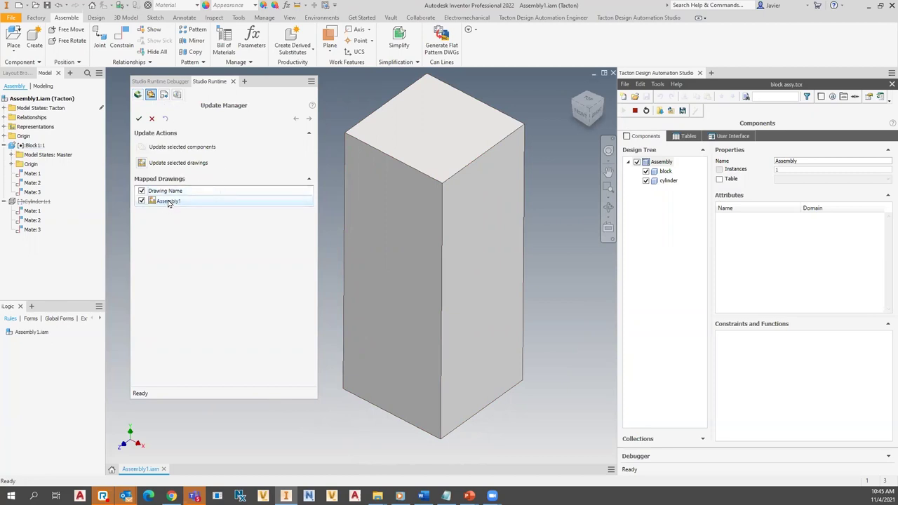
pyautogui.doubleClick(168, 202)
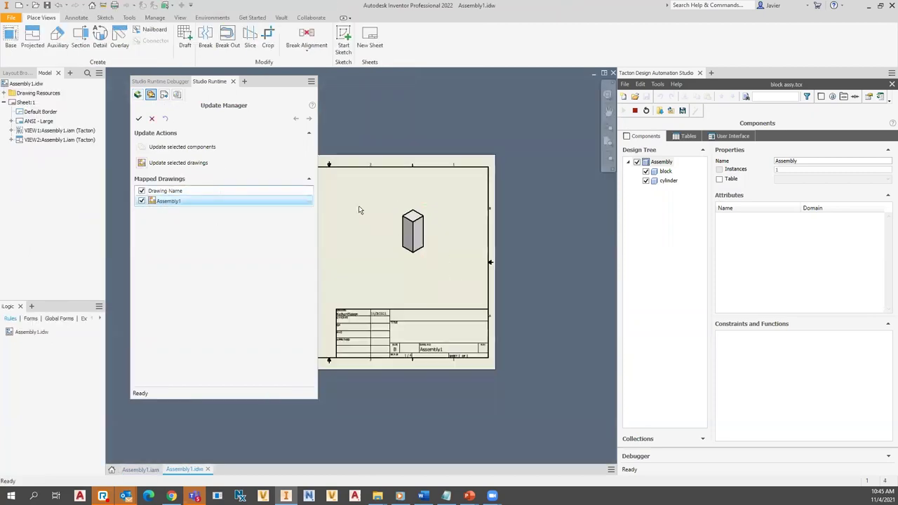
pyautogui.moveTo(262, 82); pyautogui.dragTo(139, 109)
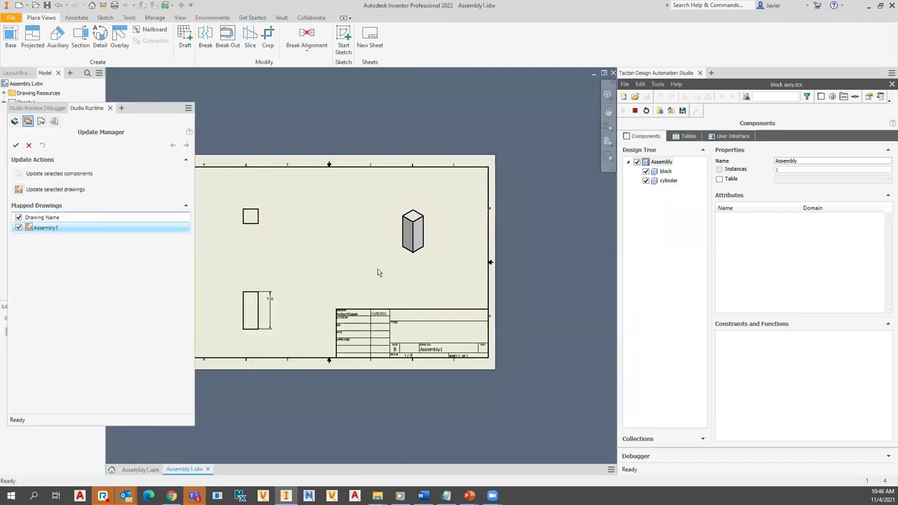
pyautogui.moveTo(175, 111); pyautogui.dragTo(392, 93)
# Close the Studio runtime, its debugger and Studio, and close Assembly1.idw without saving changes.
pyautogui.click(230, 103)
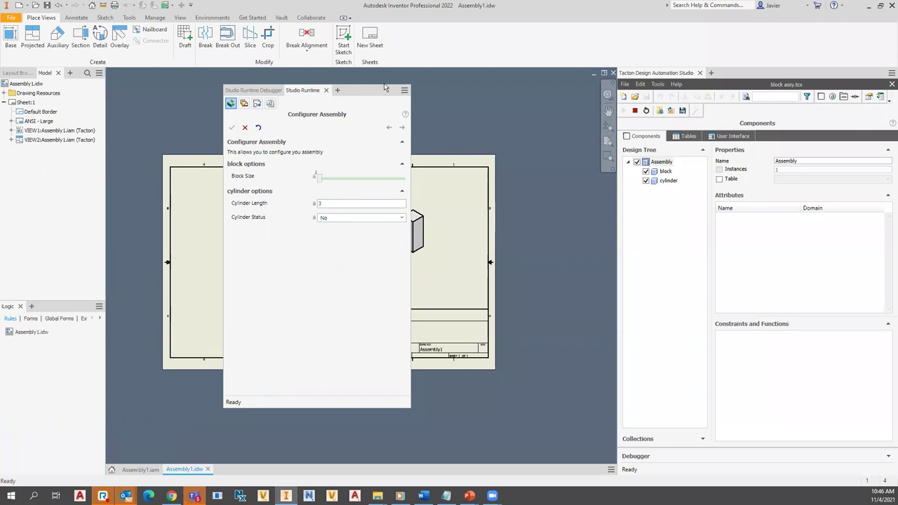
pyautogui.click(325, 90)
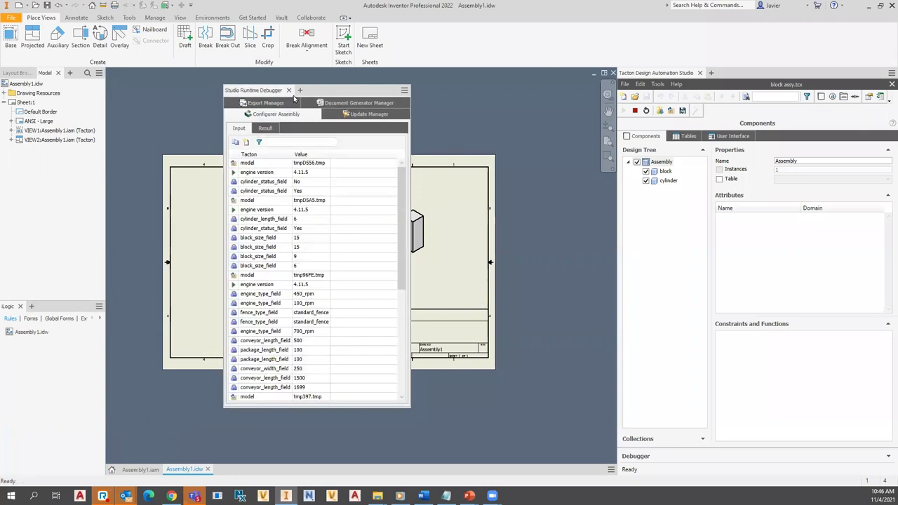
pyautogui.click(700, 73)
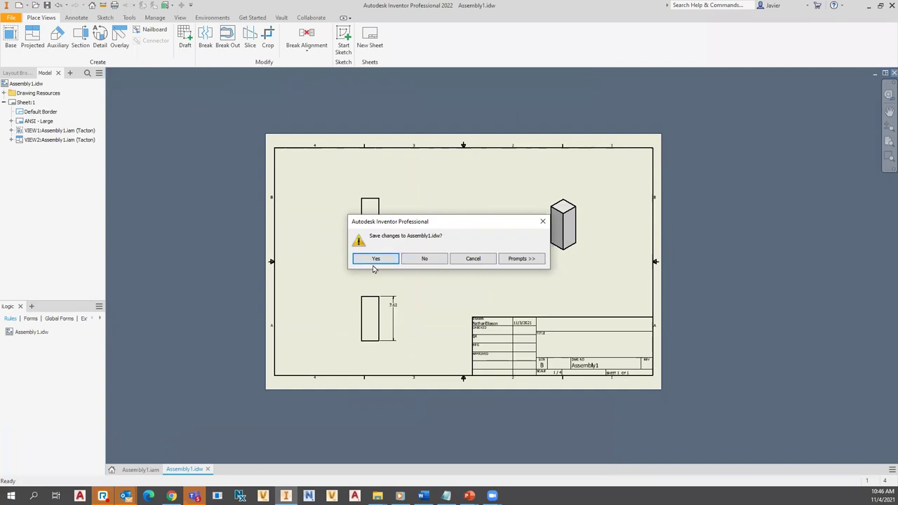
pyautogui.click(425, 259)
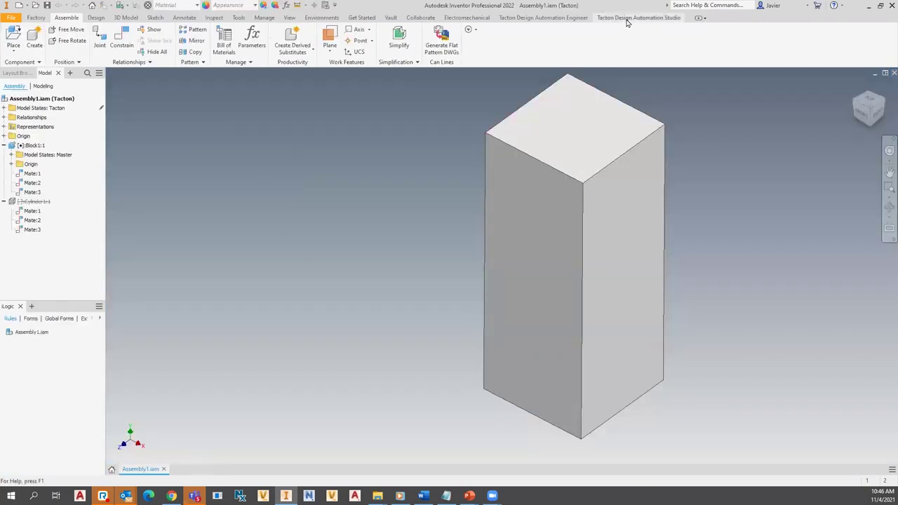
# Start Tacton Design Automation Engineer on Assembly1.iam, and close its configurator and debugger windows.
pyautogui.click(543, 18)
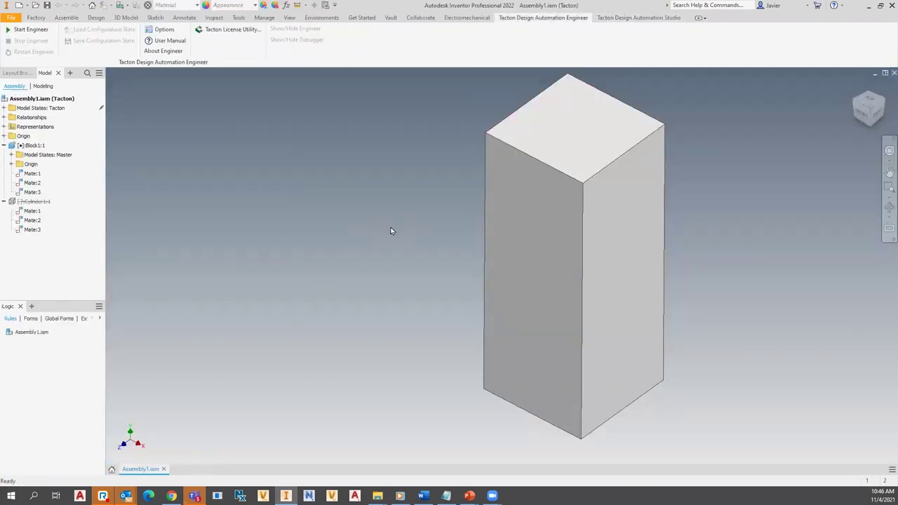
pyautogui.click(35, 30)
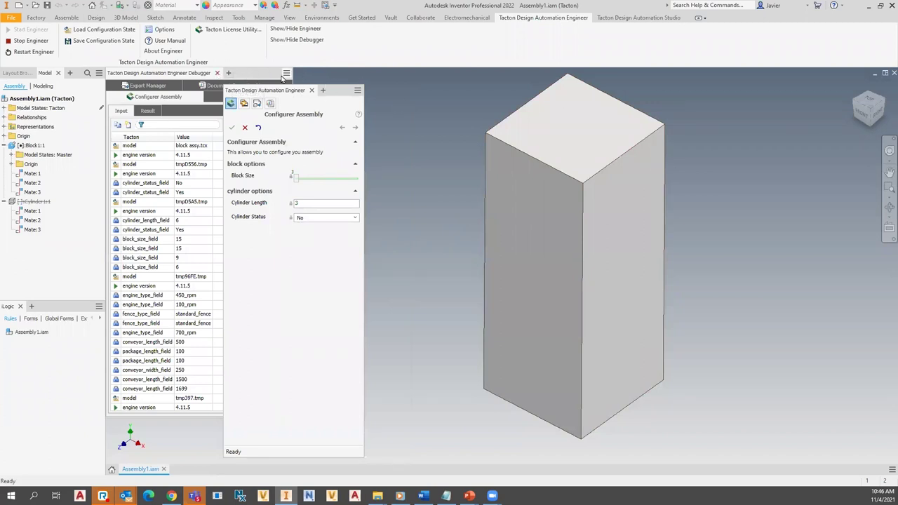
pyautogui.click(311, 92)
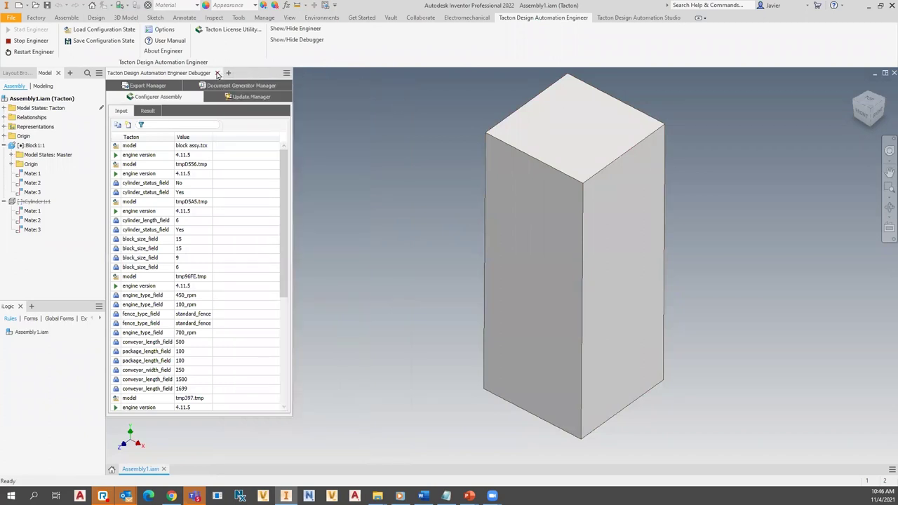
pyautogui.click(217, 73)
# Close Assembly1.iam without saving changes and stop Tacton Design Automation Engineer.
pyautogui.click(893, 73)
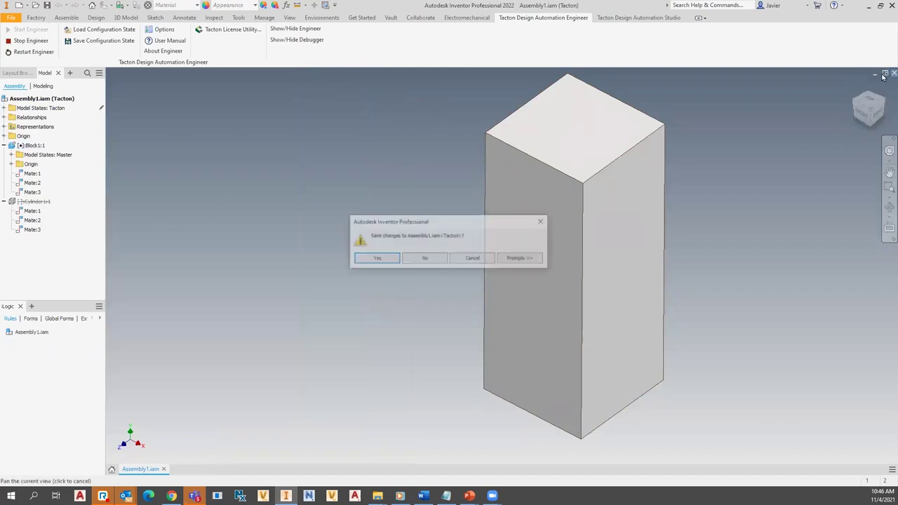
pyautogui.click(423, 258)
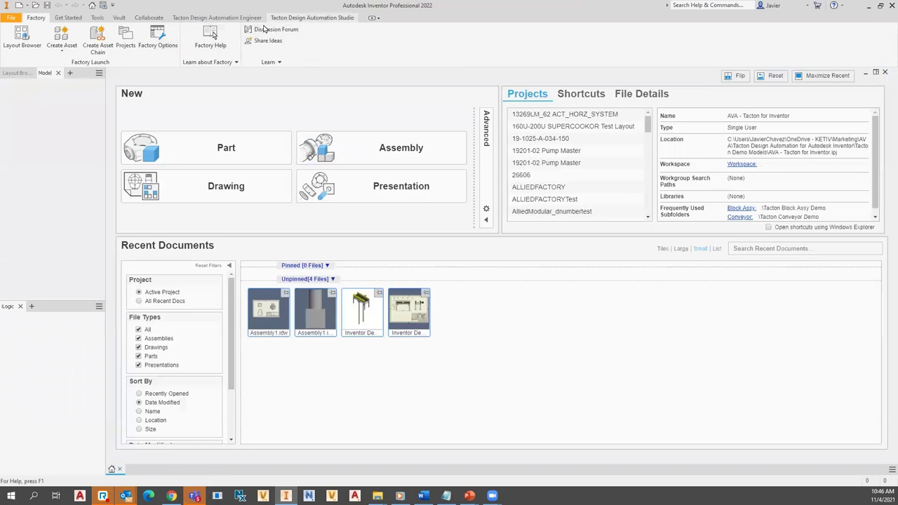
pyautogui.click(217, 18)
pyautogui.click(31, 40)
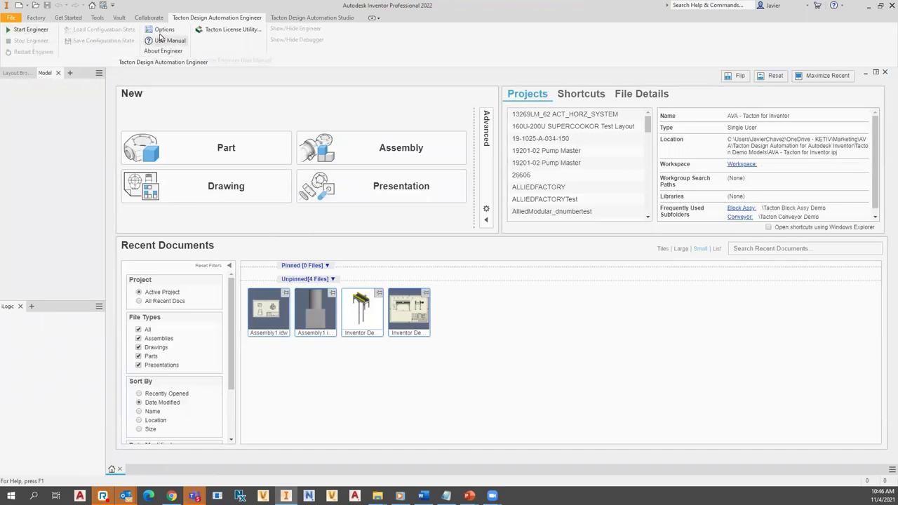
# Review the library models in the Engineer Options and accept the dialog.
pyautogui.moveTo(272, 316)
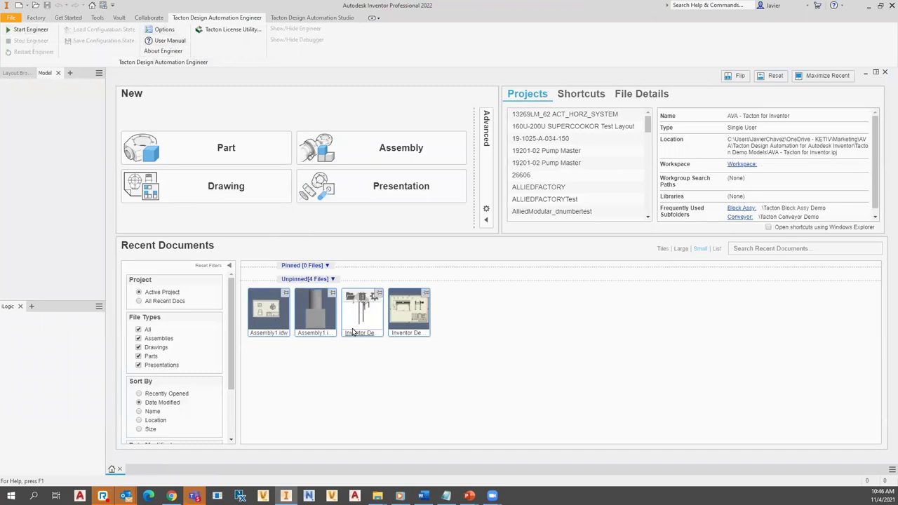
pyautogui.click(164, 29)
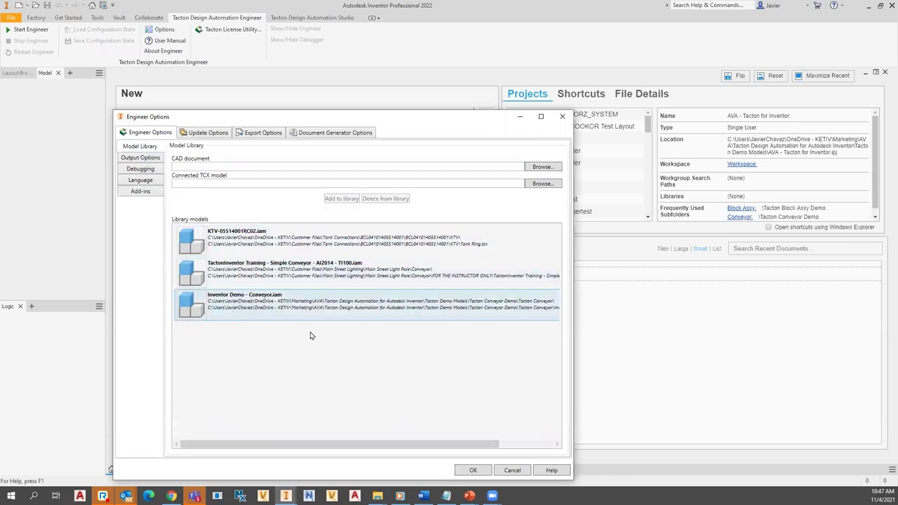
pyautogui.click(472, 470)
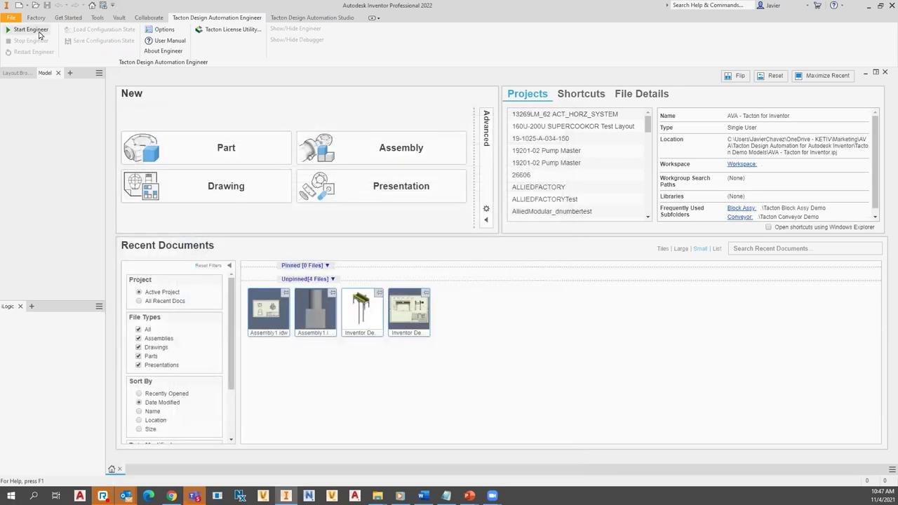
# Start Tacton Design Automation Engineer with the Inventor Demo - Conveyor model from the model library, agreeing to open its connected TCX document.
pyautogui.click(28, 30)
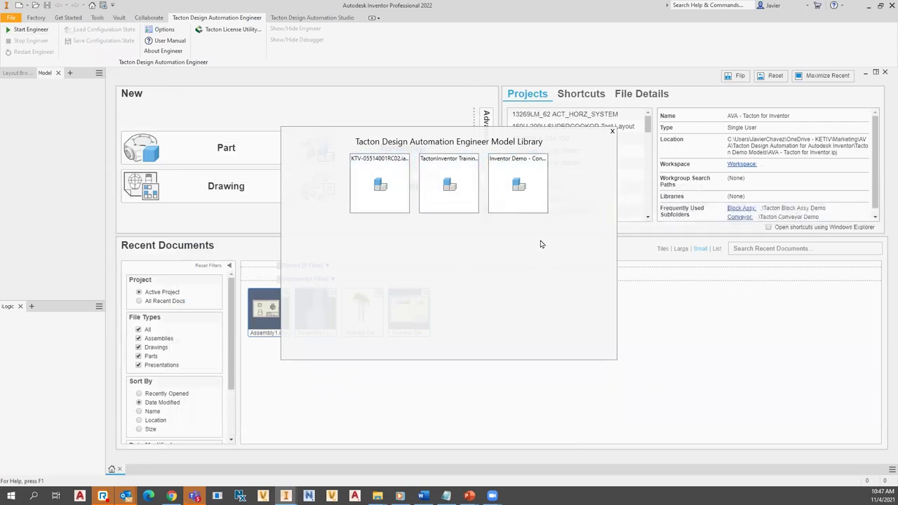
pyautogui.doubleClick(519, 187)
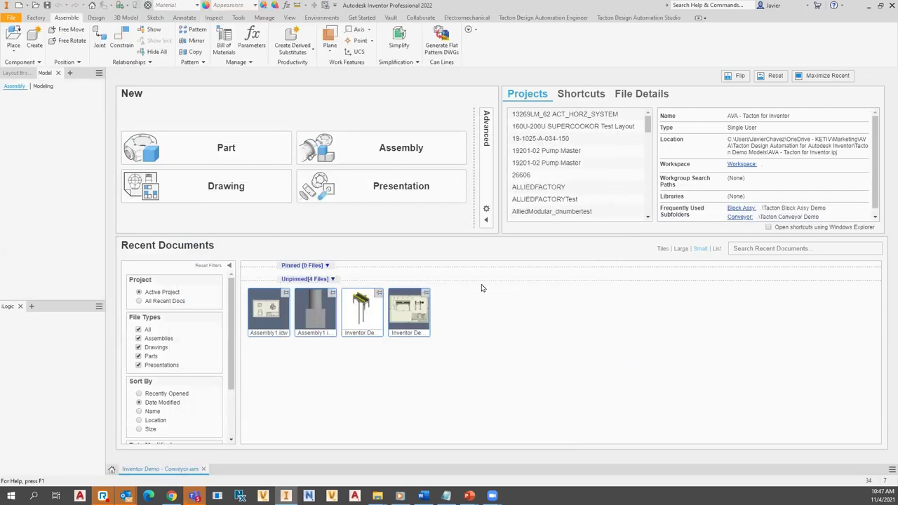
pyautogui.click(480, 284)
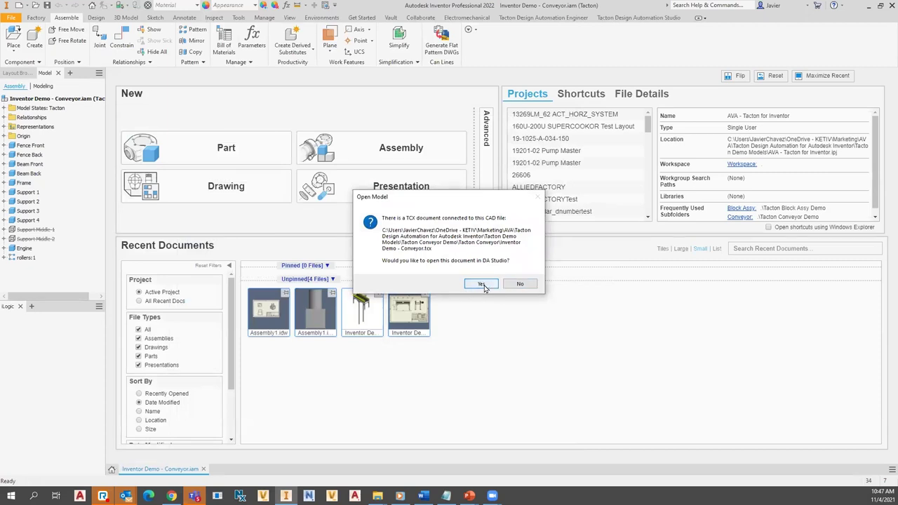
pyautogui.click(478, 285)
pyautogui.click(482, 284)
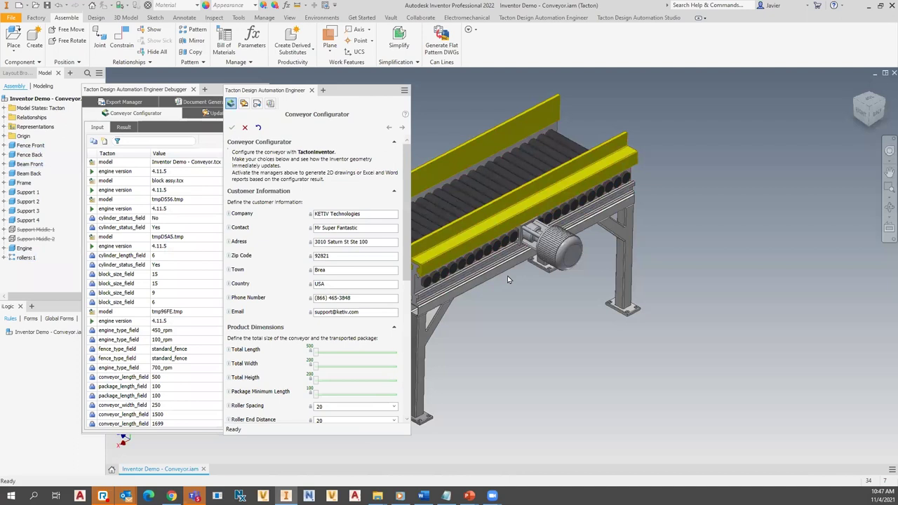
# Review the conveyor's Export Manager and Document Generator Manager, and close the Engineer configurator and debugger windows.
pyautogui.click(257, 103)
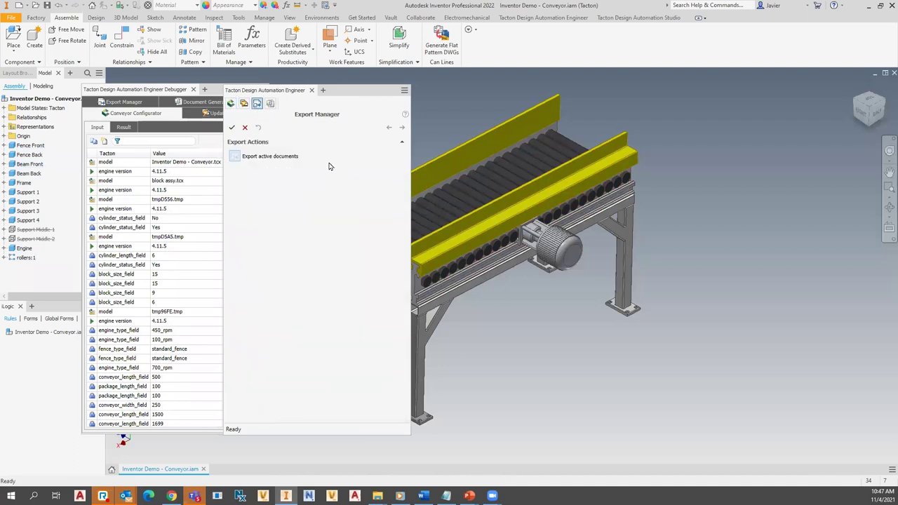
pyautogui.click(270, 103)
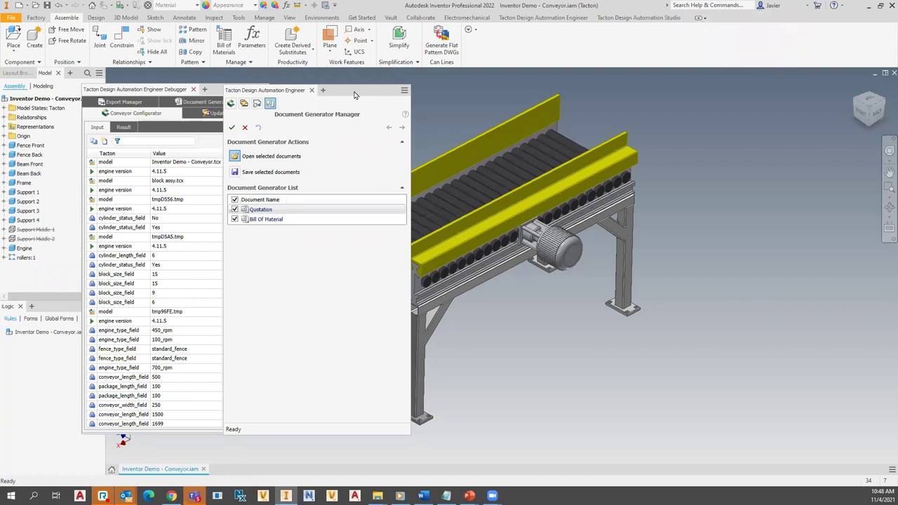
pyautogui.click(313, 91)
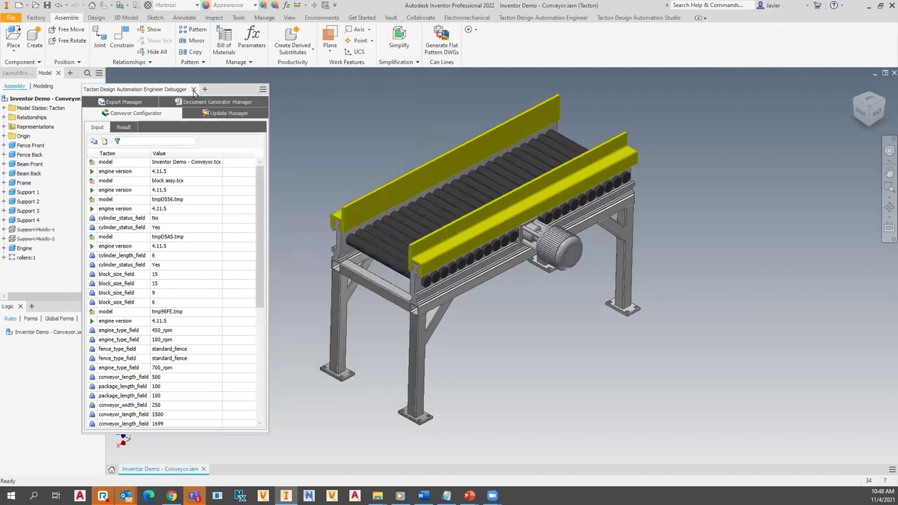
pyautogui.click(193, 90)
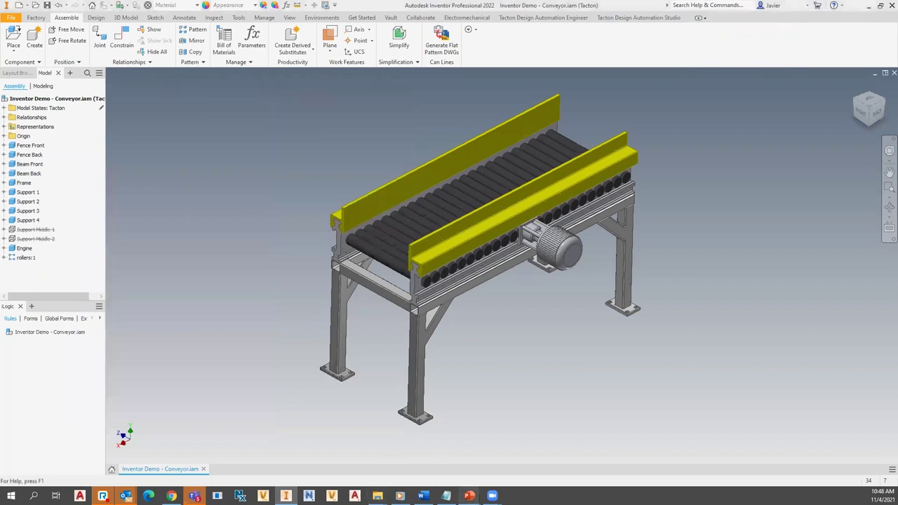
# Switch to the PowerPoint slide show and advance from the Demo slide to the Q&A slide.
pyautogui.moveTo(470, 495)
pyautogui.click(469, 456)
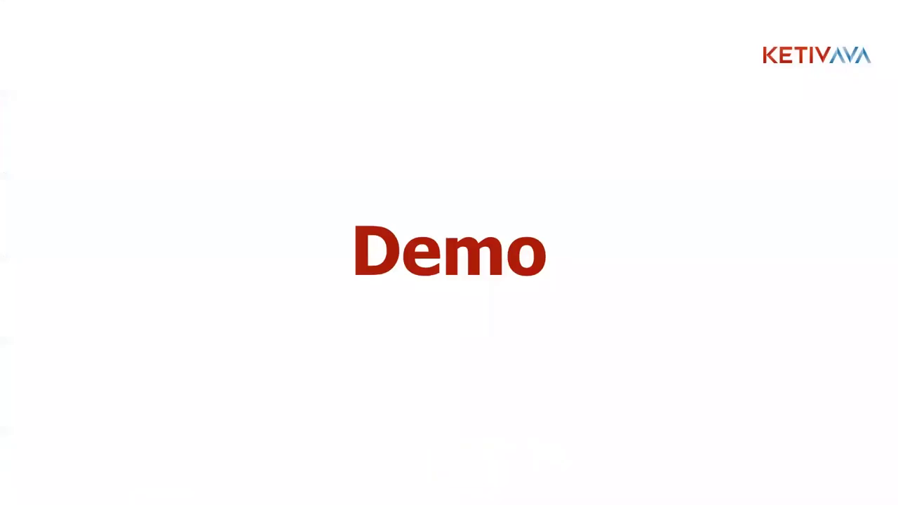
pyautogui.click(292, 203)
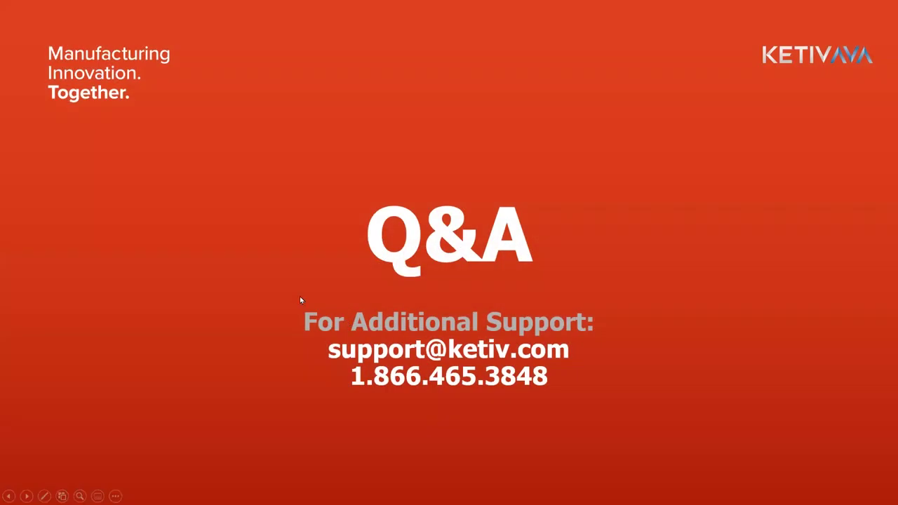